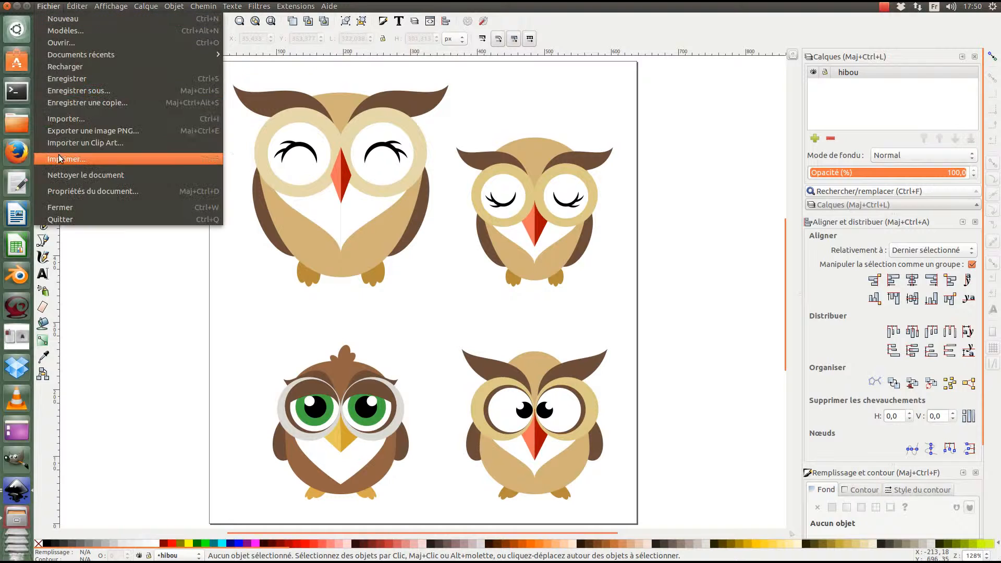
Step: Export the owl page as the PNG image hibou.png with a width of 800 pixels
left_click(70, 132)
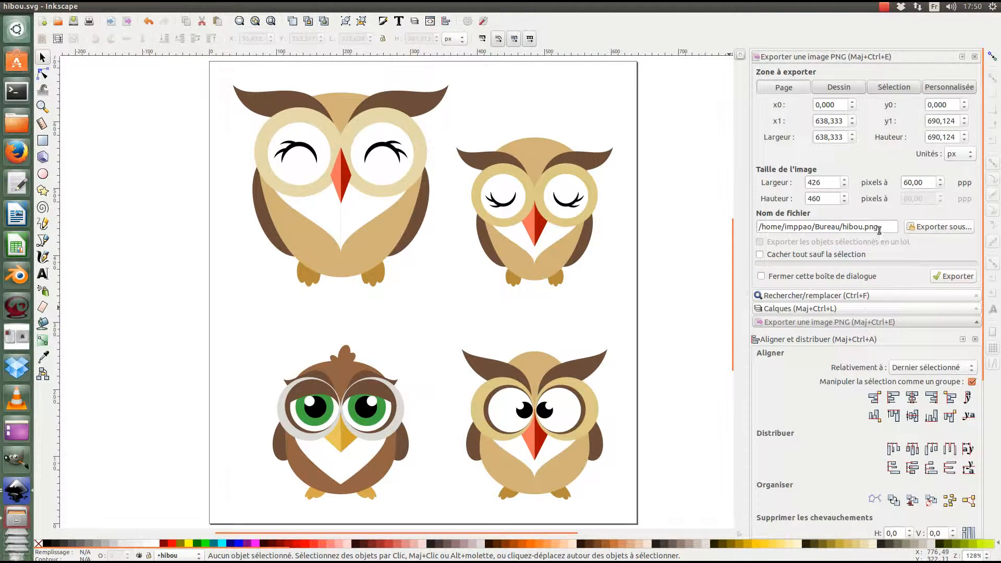
left_click_drag(832, 180, 785, 184)
left_click(829, 198)
left_click(950, 276)
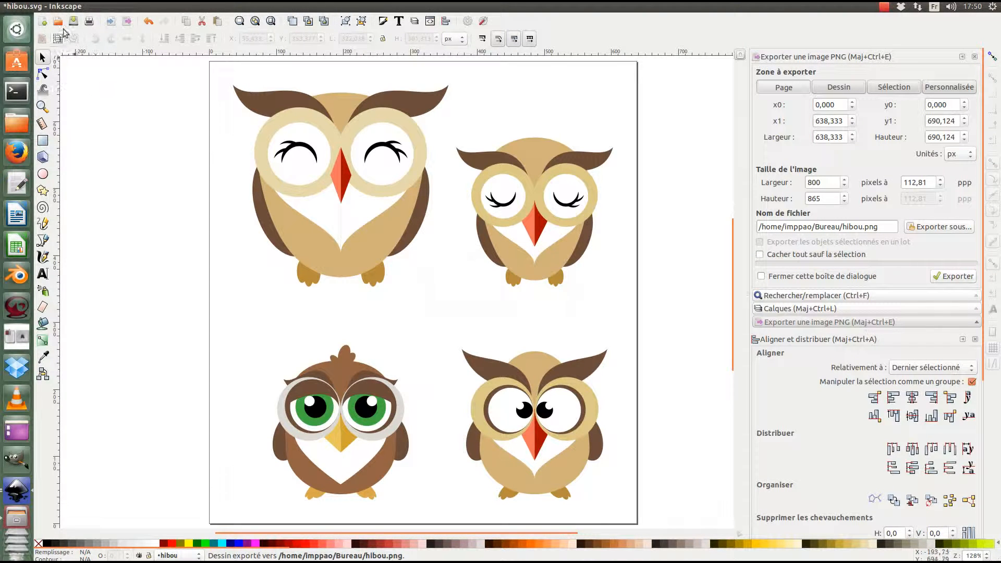
Step: Import hibou.png as a linked image into a new document and place it inside the upper part of the page
key("ctrl+n")
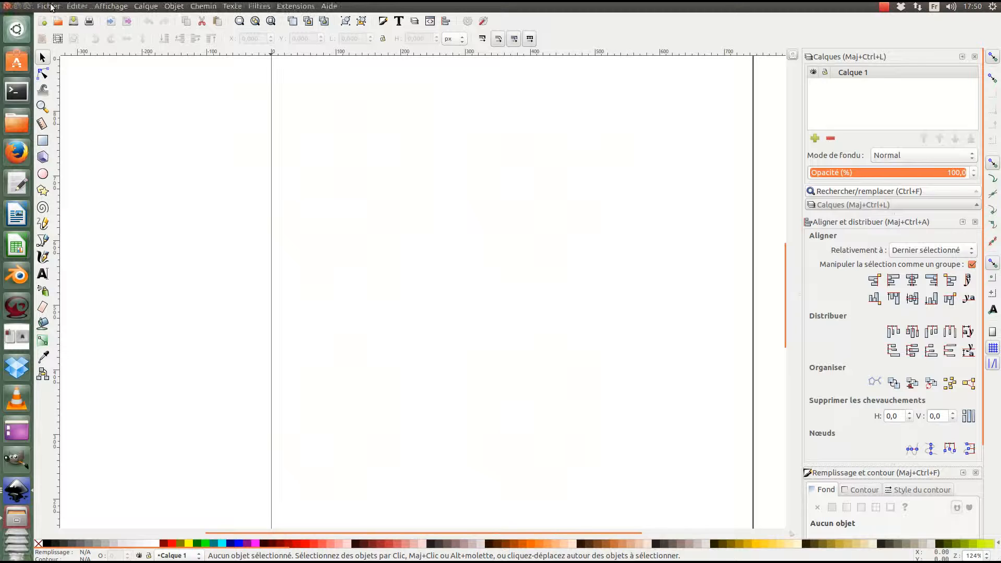
left_click(47, 6)
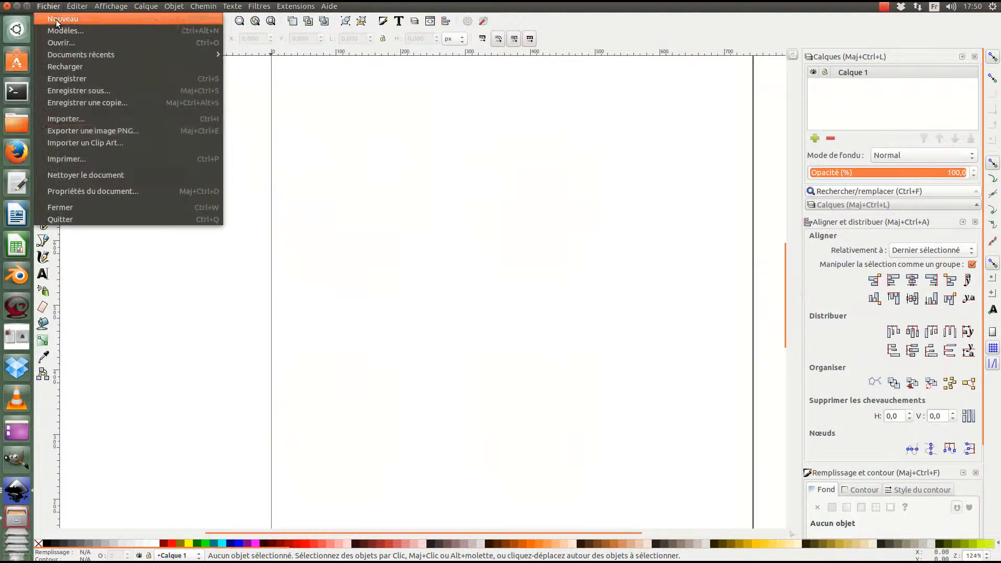
left_click(74, 121)
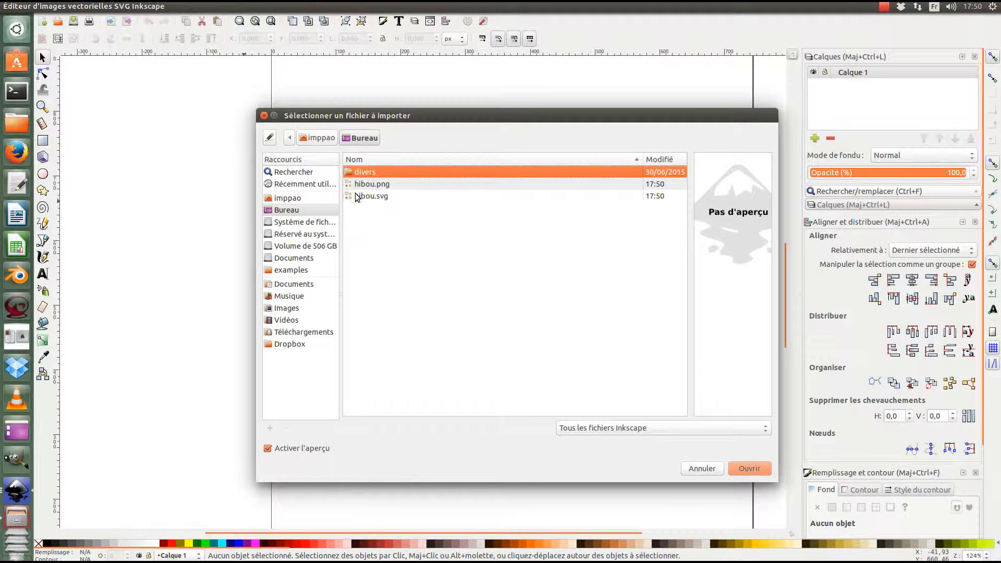
left_click(363, 184)
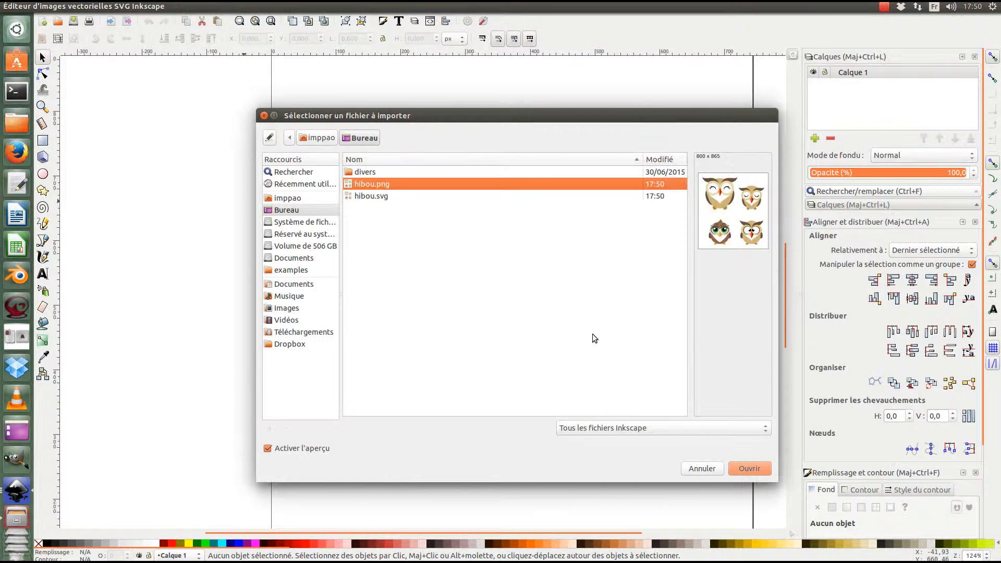
left_click(745, 471)
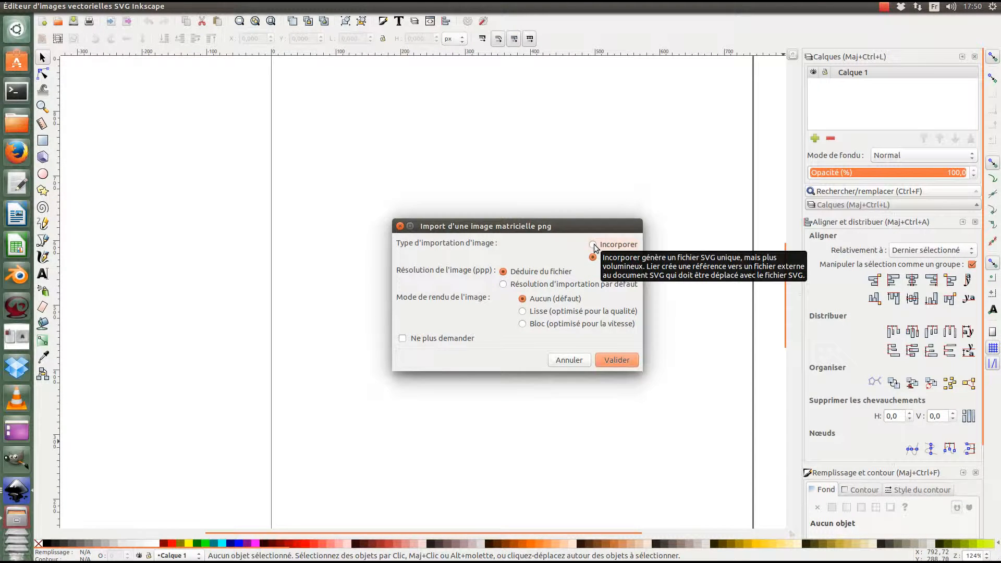
left_click(618, 359)
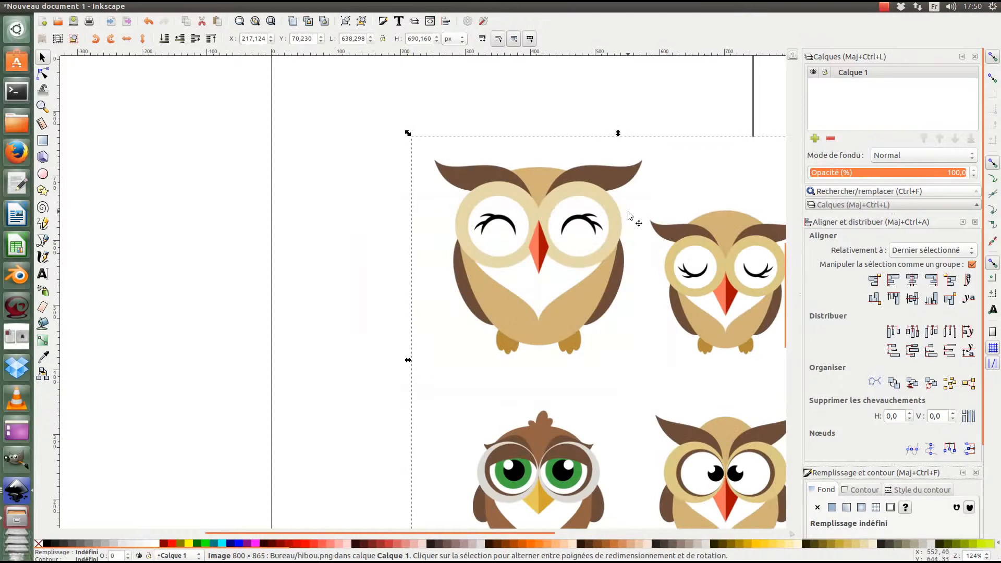
scroll(509, 188, "down", 3)
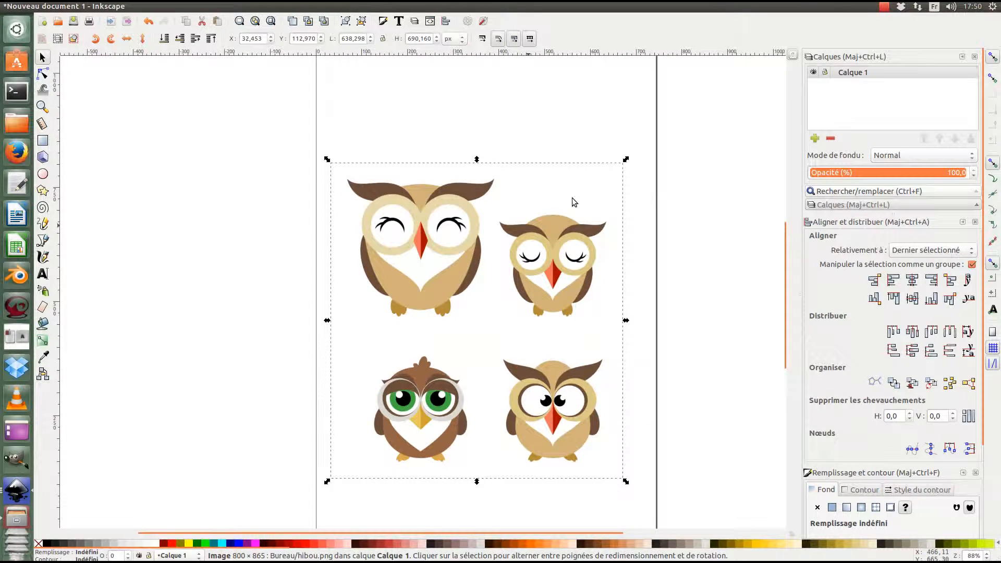
mouse_move(571, 198)
left_mouse_down()
mouse_move(584, 273)
mouse_move(571, 178)
mouse_move(571, 206)
left_mouse_up()
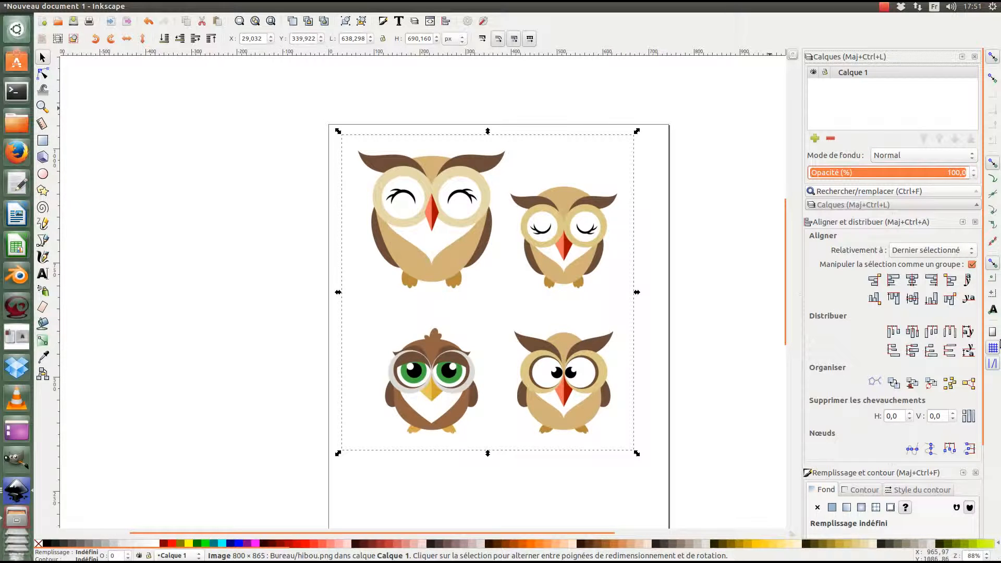
Step: Set the opacity of layer Calque 1 to 50% and lock the layer
key("Return")
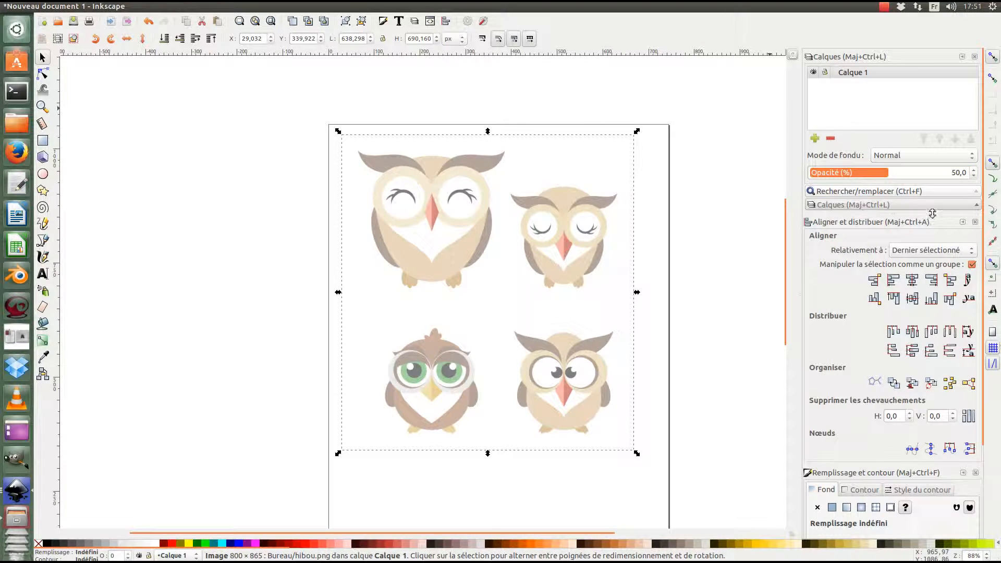
left_click(827, 74)
Step: Add a new layer named illus above the current layer
left_click(815, 139)
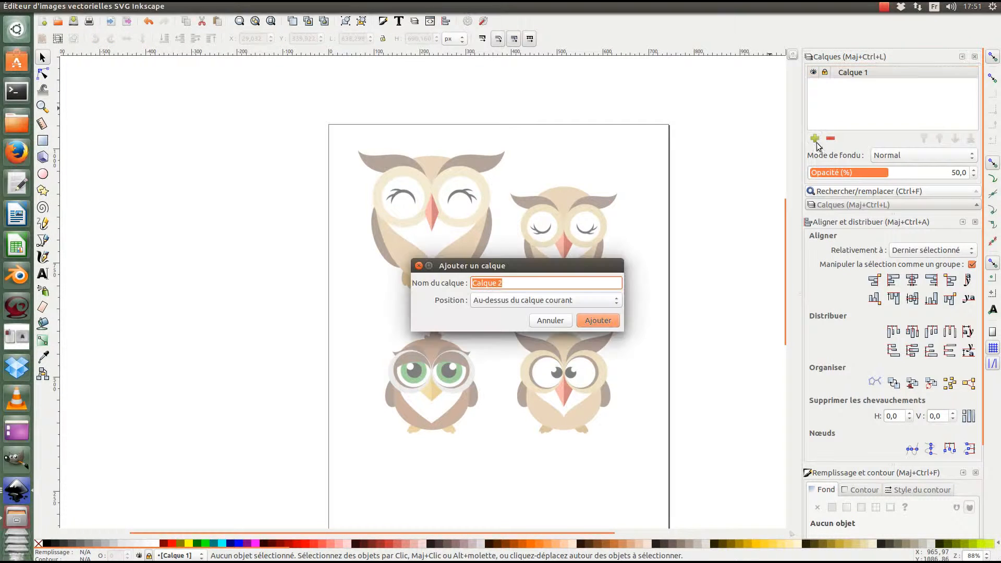
type("illus")
key("Return")
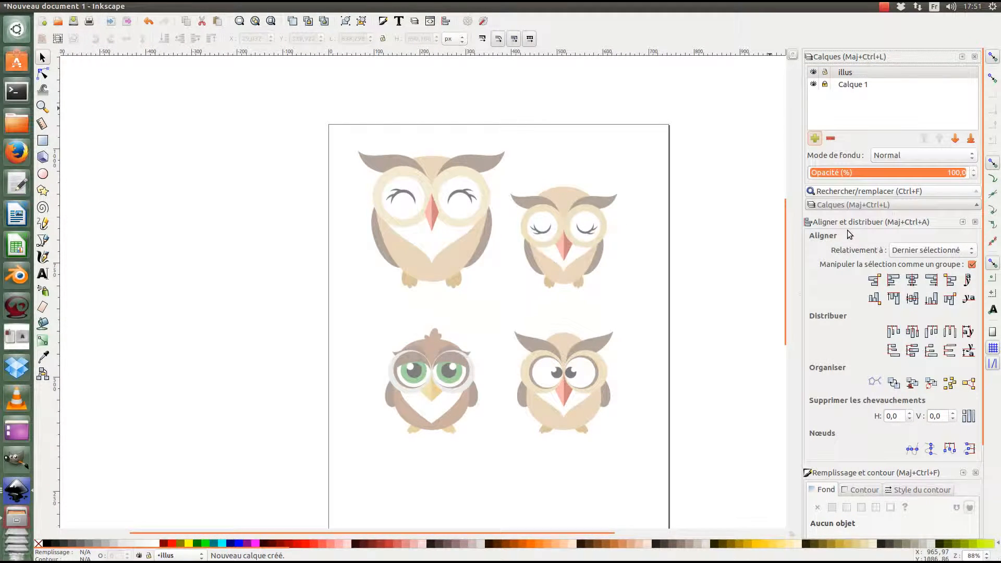
Step: Rename layer Calque 1 as modele and make illus the active layer
double_click(866, 84)
type("model")
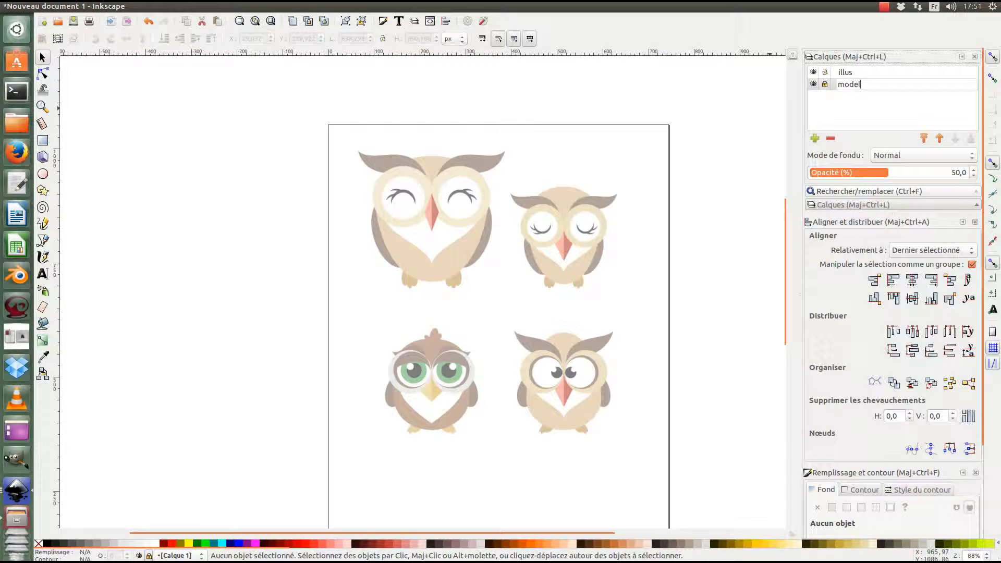
type("e")
key("Return")
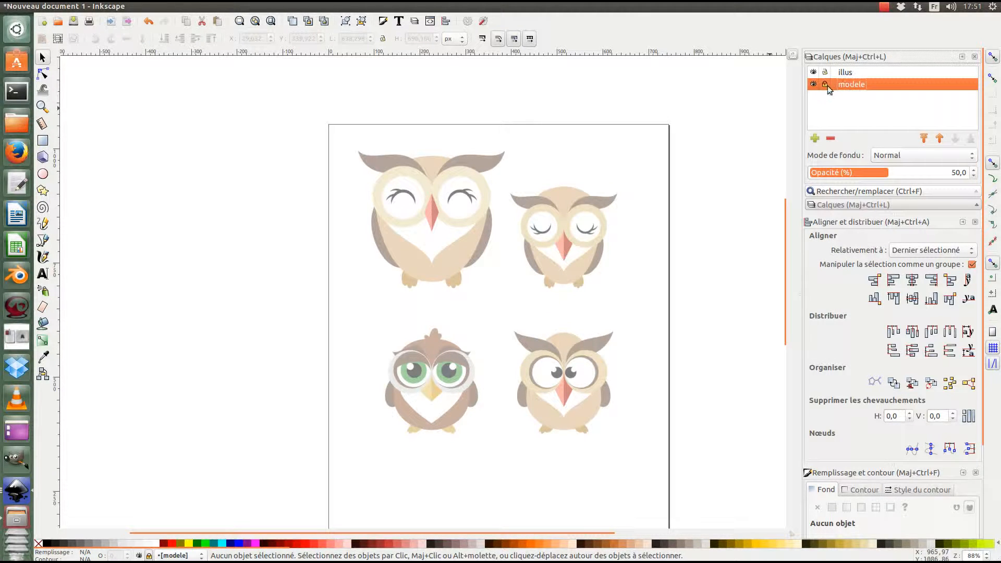
left_click(863, 72)
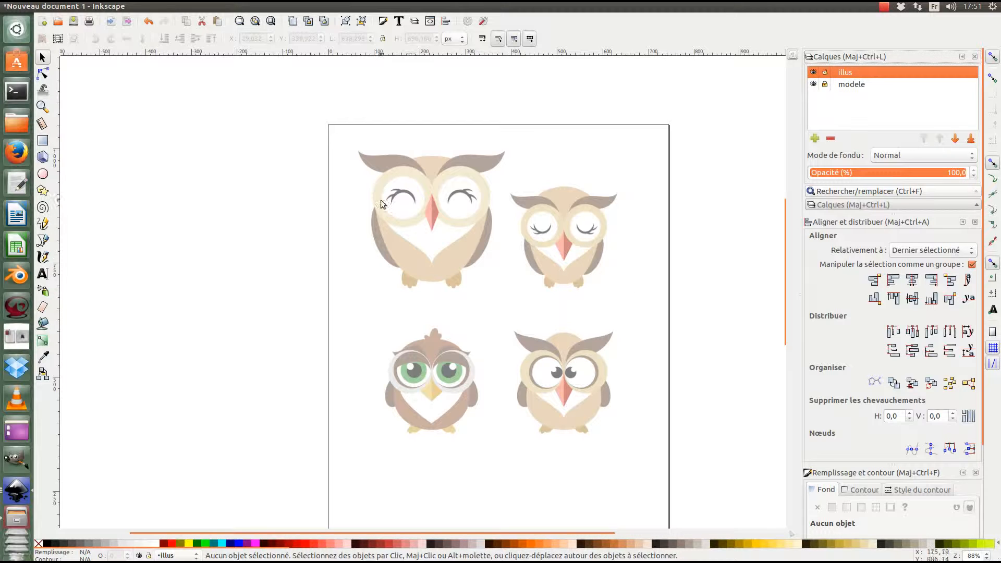
scroll(422, 197, "up", 1)
scroll(436, 200, "up", 1)
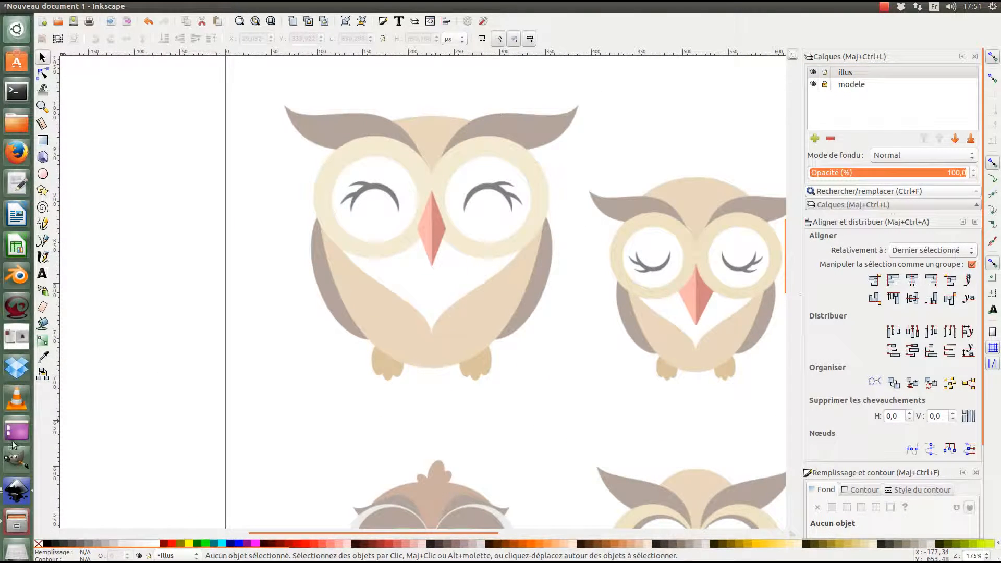
left_click(14, 342)
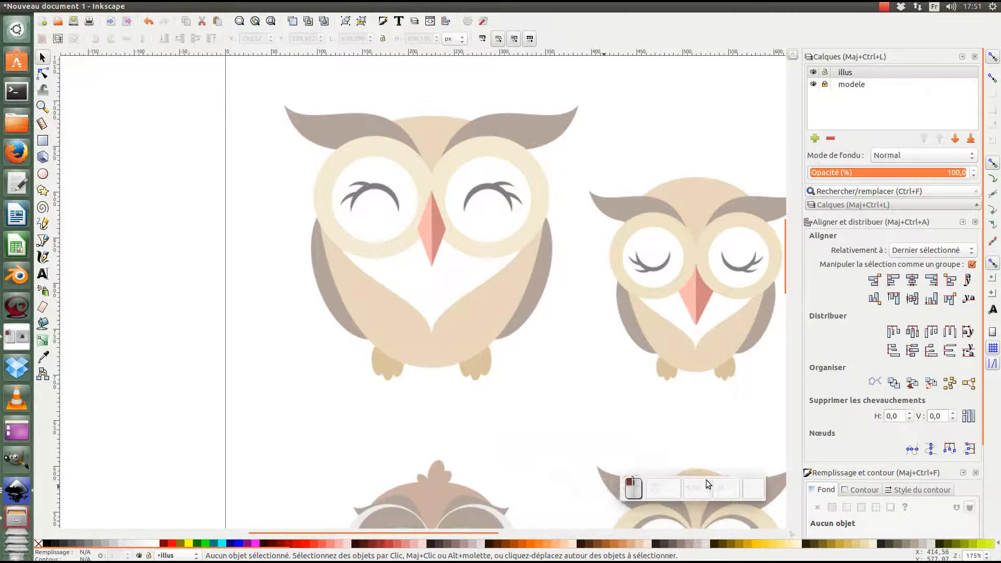
left_click_drag(687, 432, 657, 432)
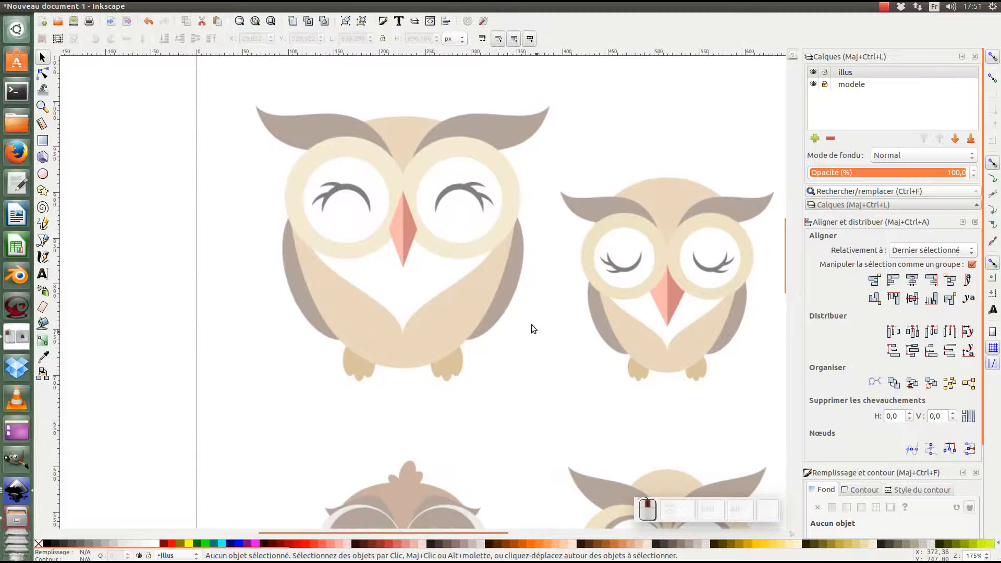
Step: Draw a circle about 92 px wide and fit it over the white of the large owl's left eye
left_click(45, 175)
scroll(348, 199, "up", 1)
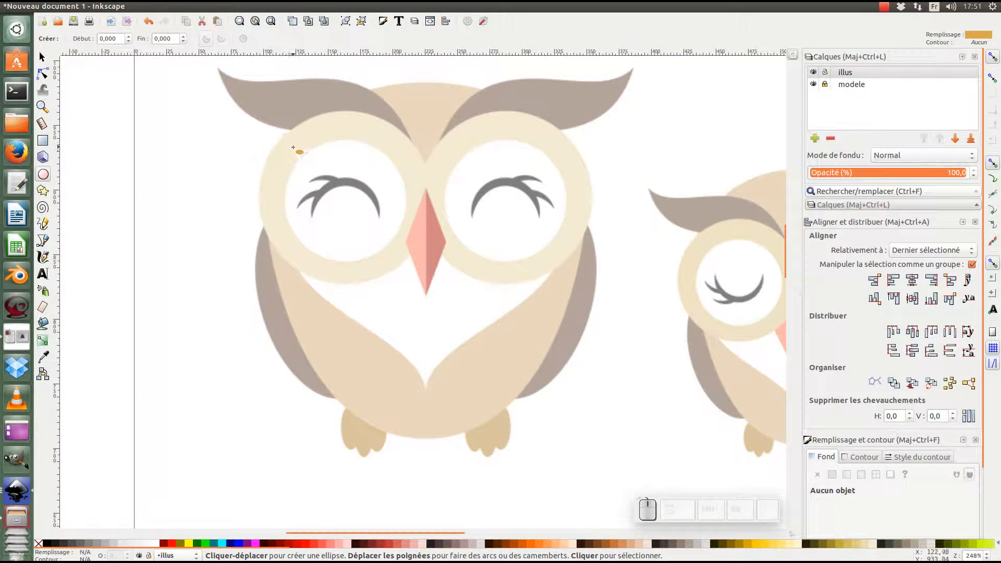
left_click_drag(293, 148, 412, 266)
key("F1")
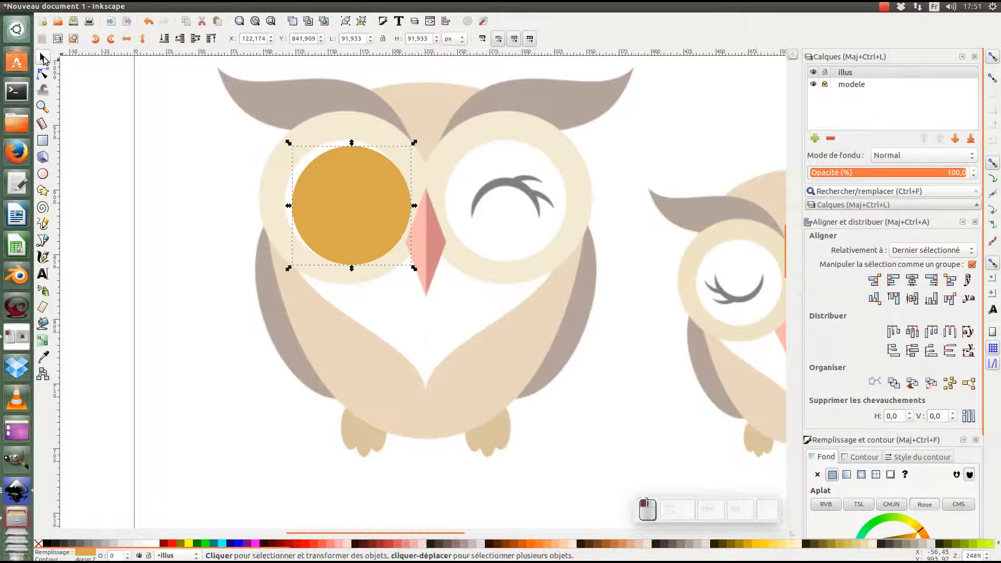
left_click_drag(362, 205, 357, 199)
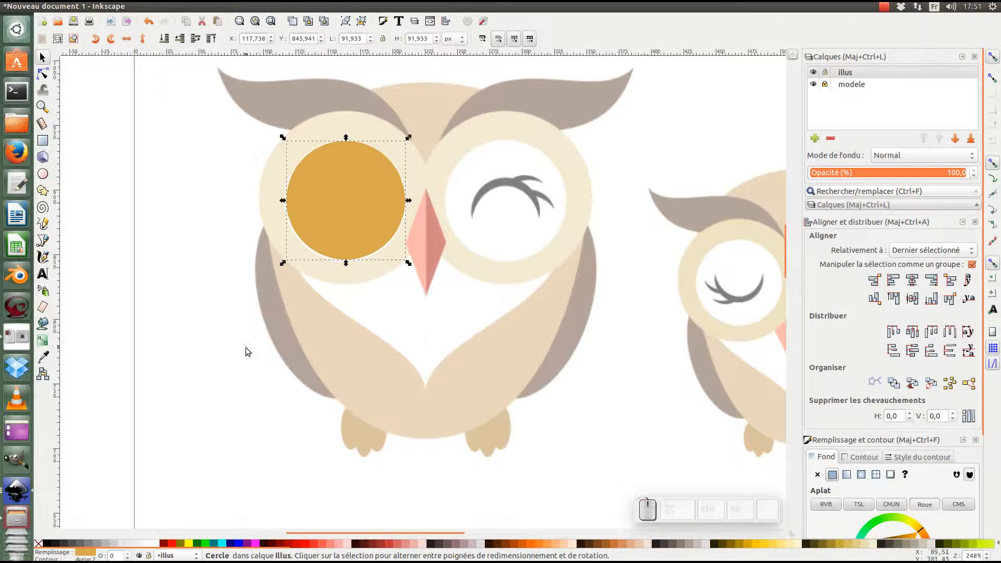
Step: Remove the circle's fill and give it a black stroke
left_click(39, 543)
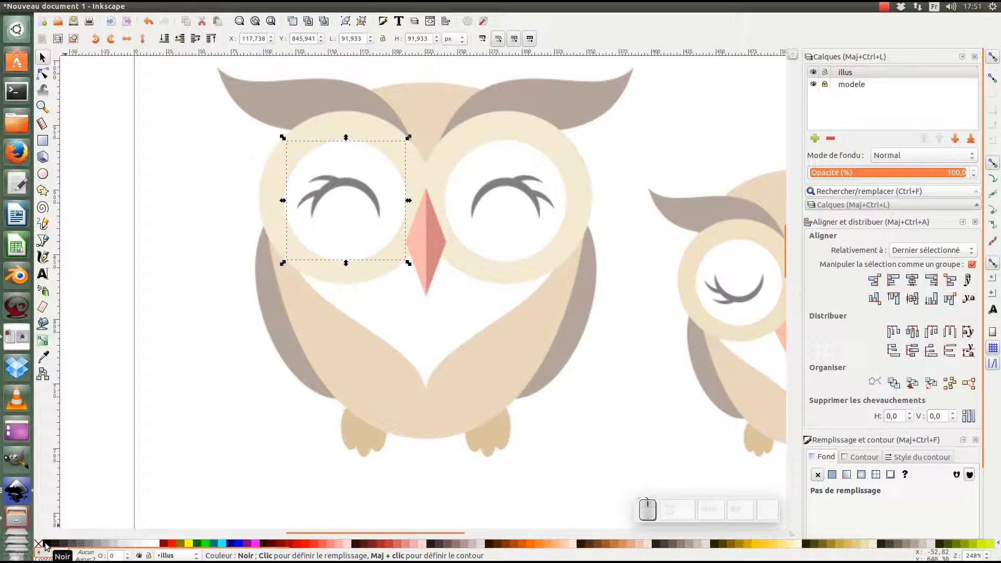
key("shift")
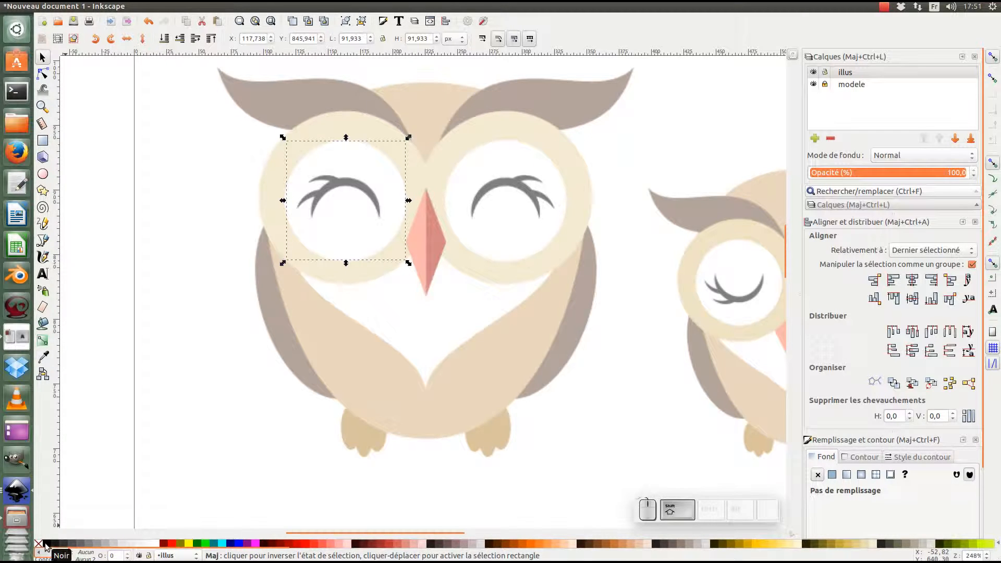
left_click(45, 544, "shift")
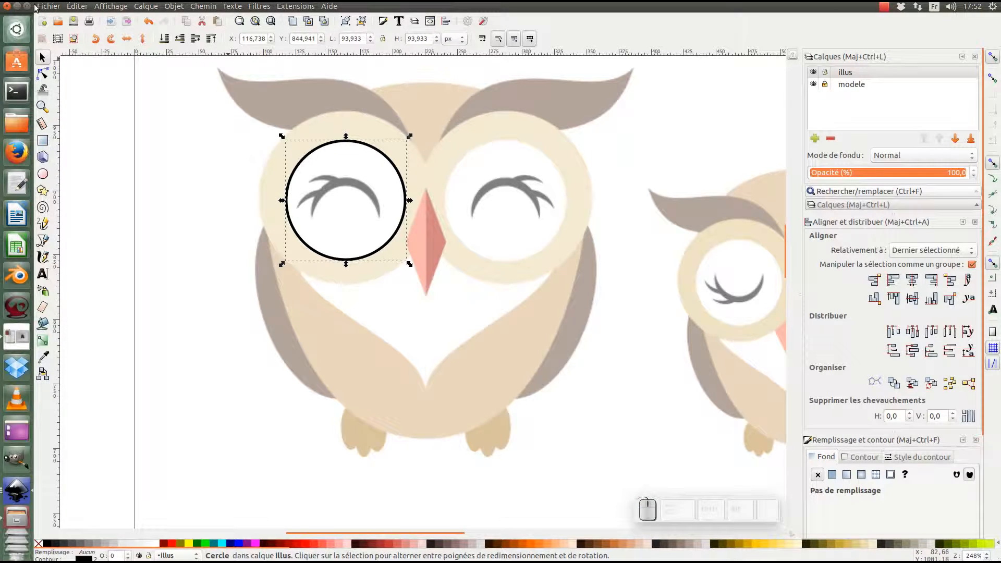
Step: Resize the new document's window to nearly full screen and set the circle's stroke width to 0.5 px
left_click(27, 5)
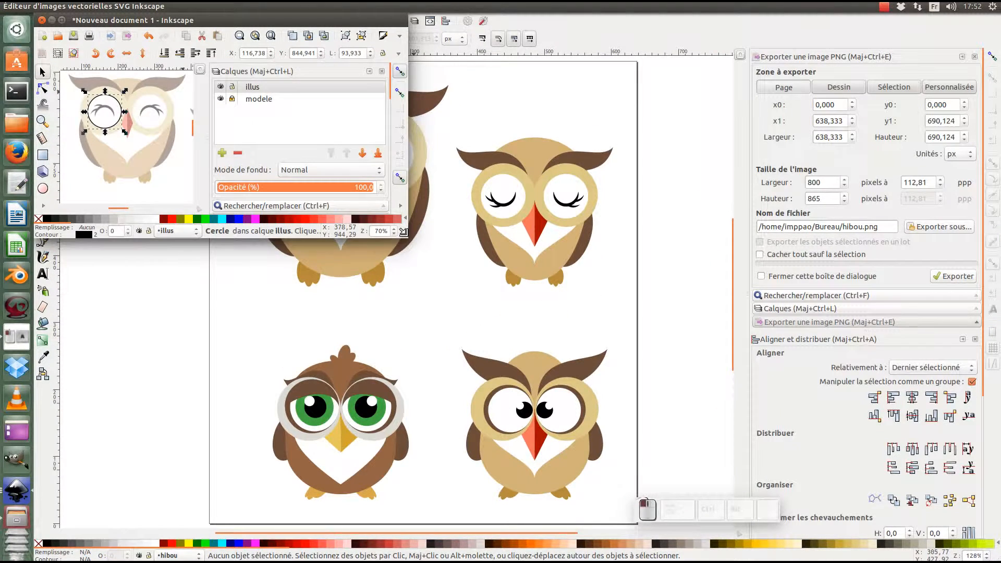
mouse_move(403, 233)
left_mouse_down()
mouse_move(908, 457)
mouse_move(993, 553)
left_mouse_up()
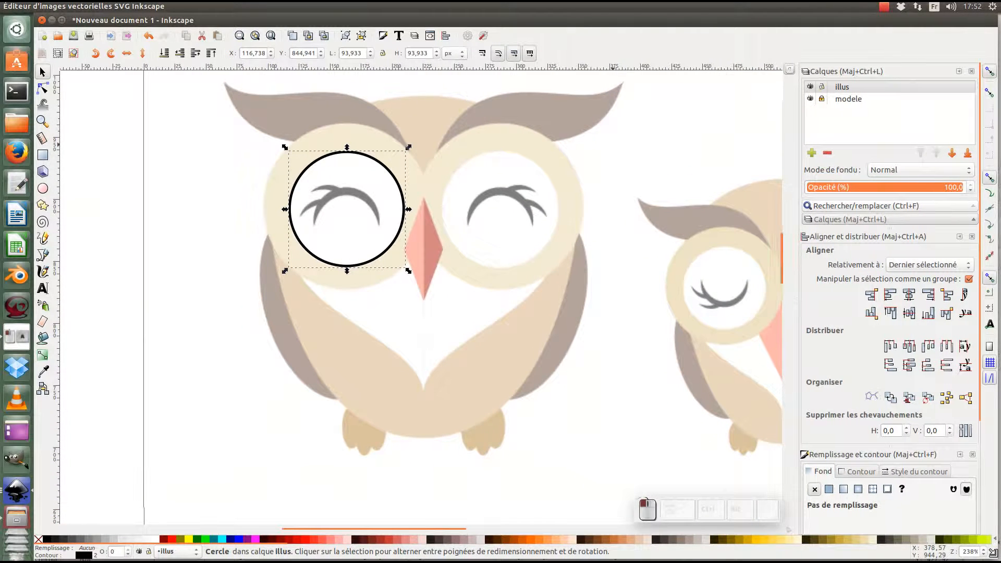
right_click(94, 556)
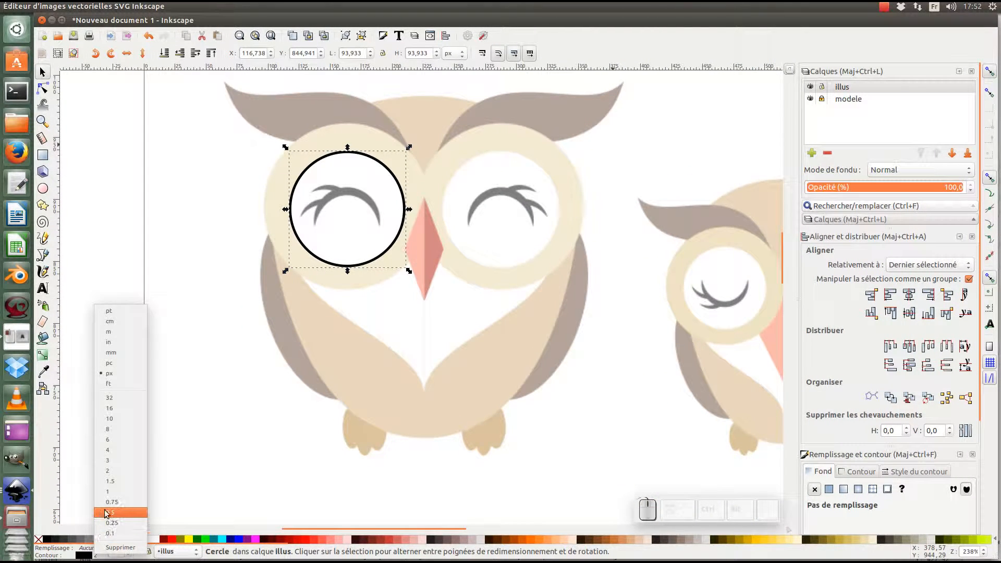
left_click(120, 516)
Step: Duplicate the eye circle and enlarge the copy about its centre to about 131 px for the outer eye ring
scroll(421, 267, "up", 2)
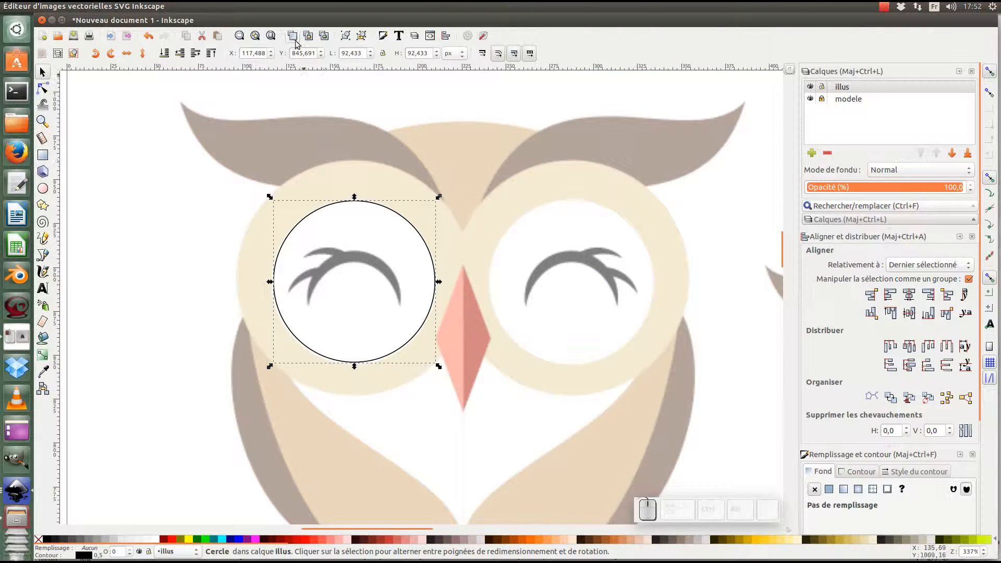
left_click(49, 6)
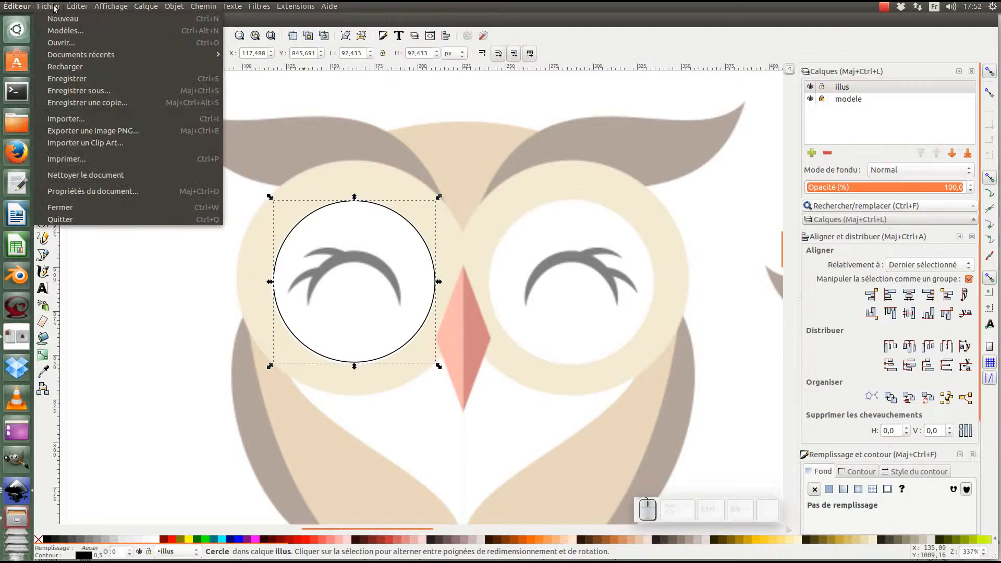
mouse_move(73, 9)
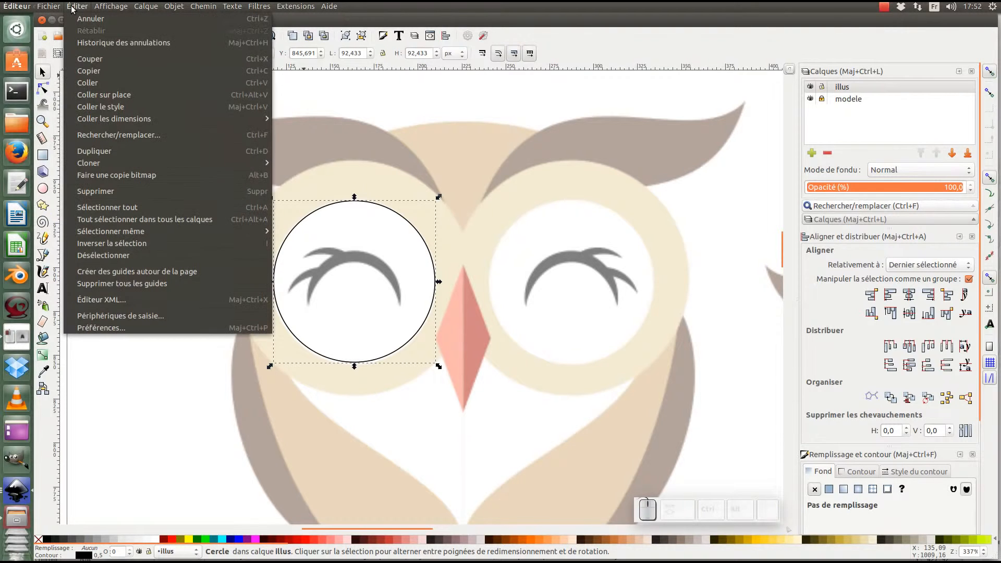
left_click(123, 152)
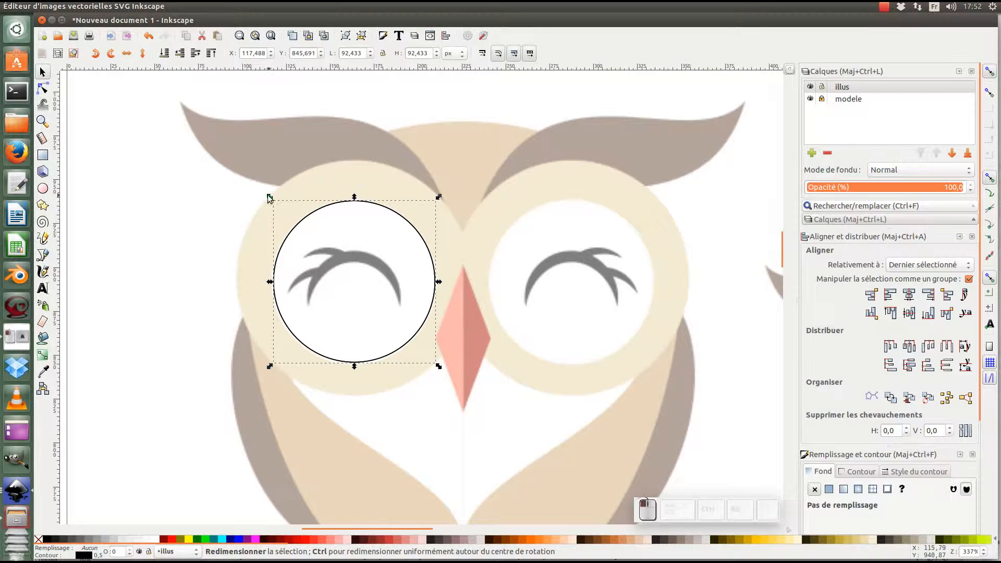
left_click_drag(270, 198, 235, 150)
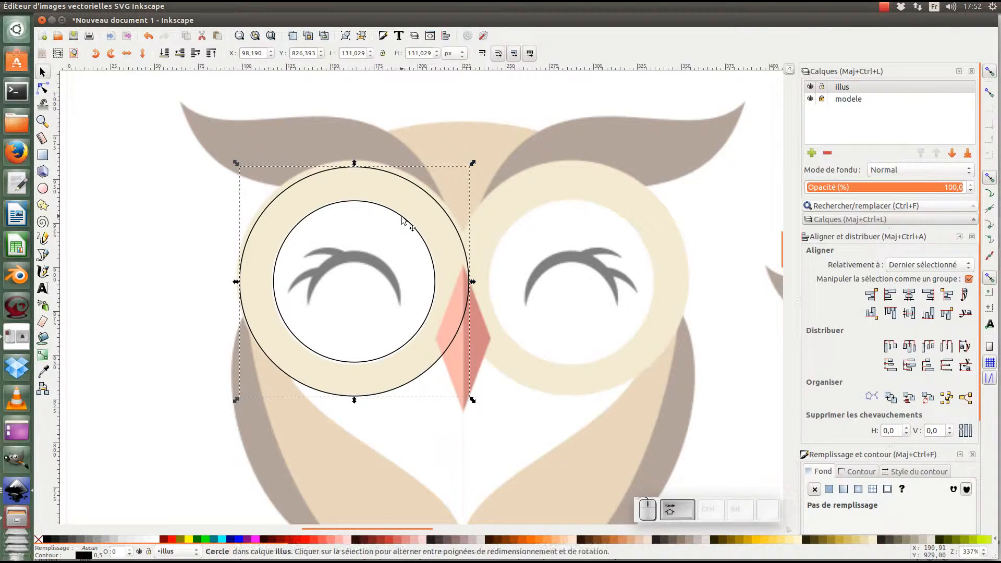
Step: Move both left-eye circles together about 2 px up to align them with the reference eye
left_click_drag(407, 218, 407, 221)
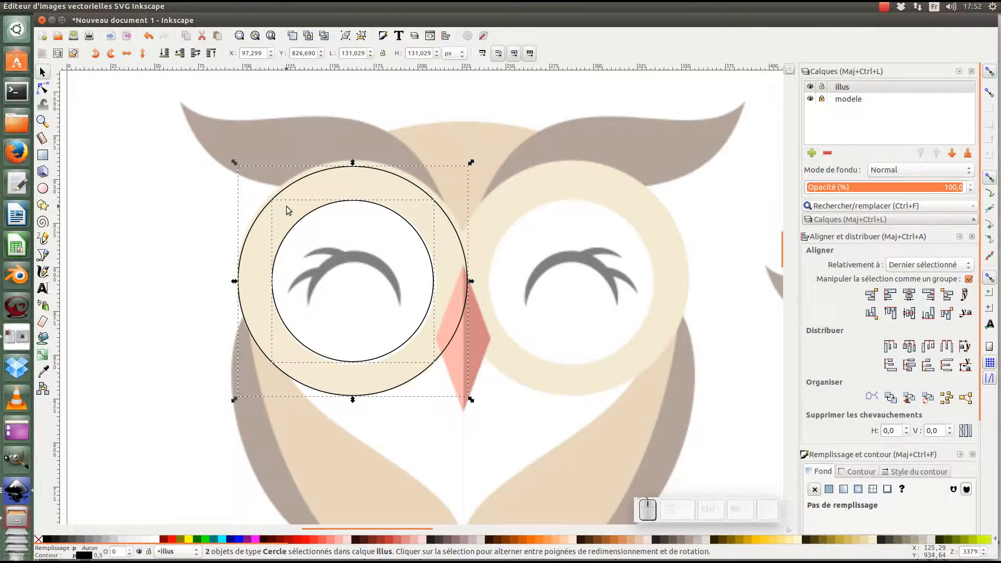
key("Up")
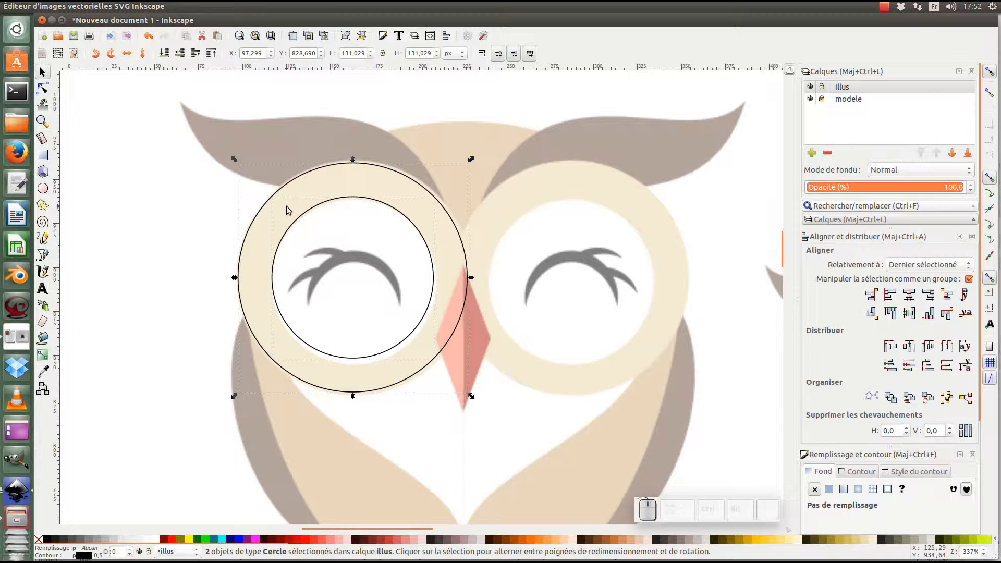
left_click(298, 268)
left_click_drag(407, 274, 406, 269)
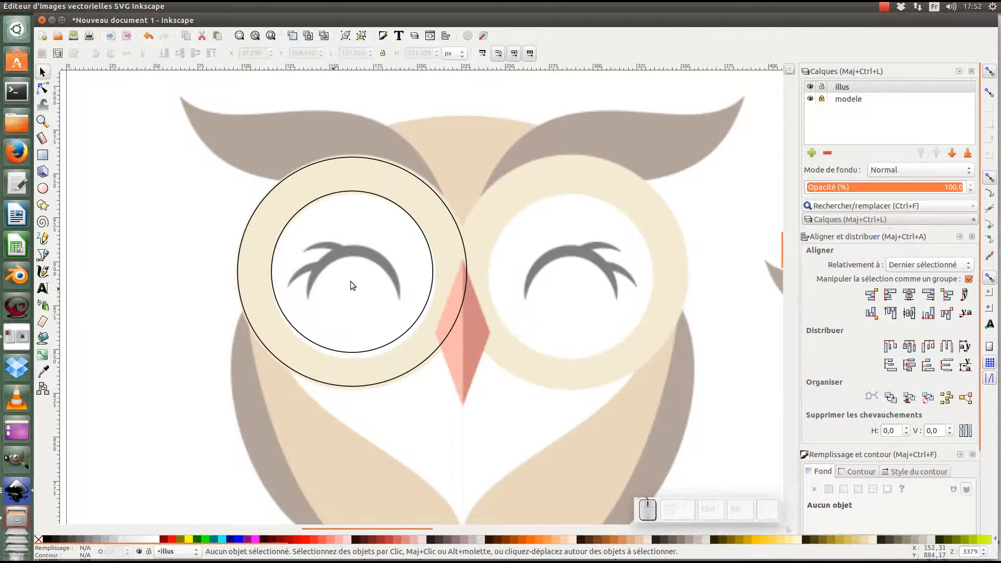
Step: Draw an open Bézier curve along the top edge of the left eyebrow, from its outer tip to its inner end
left_click(44, 256)
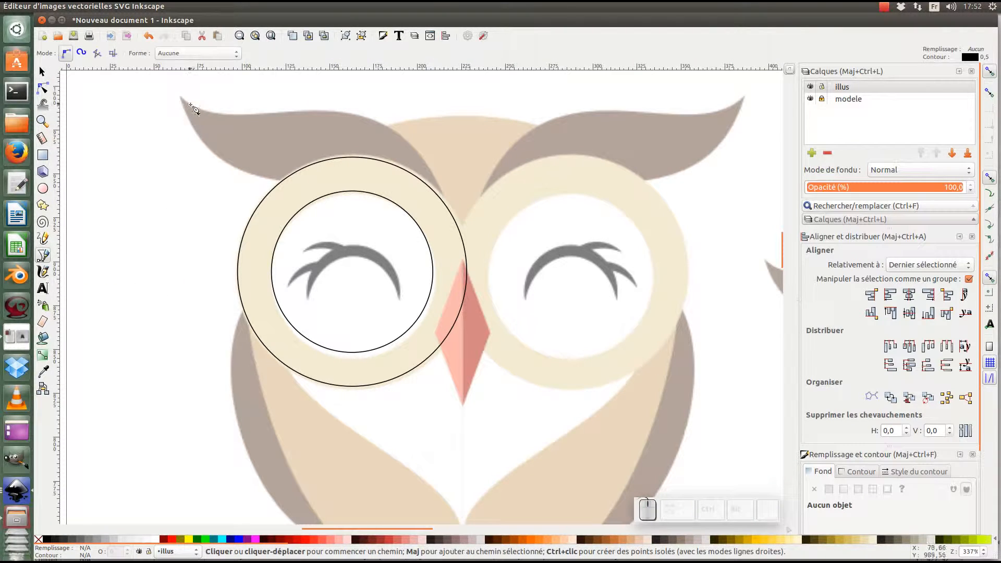
left_click_drag(179, 96, 280, 169)
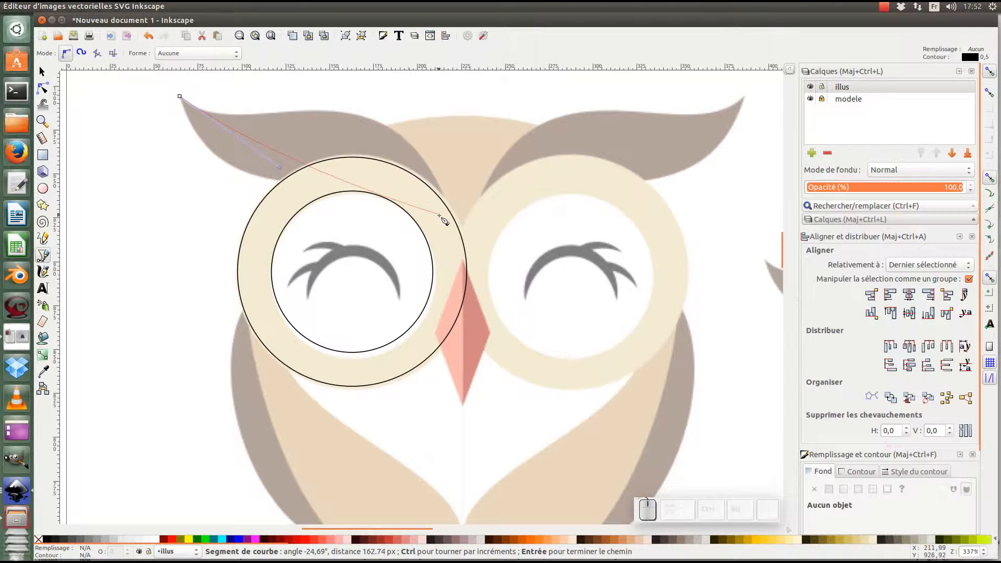
left_click_drag(449, 221, 518, 386)
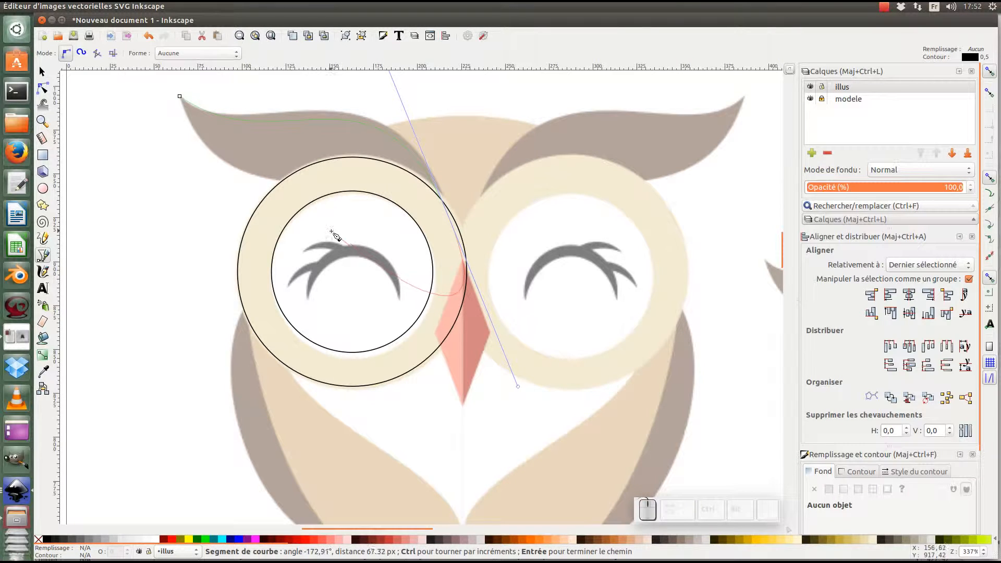
key("Return")
Step: Reshape the eyebrow curve and shift its inner end node so it follows the reference brow's top edge
scroll(331, 233, "up", 4)
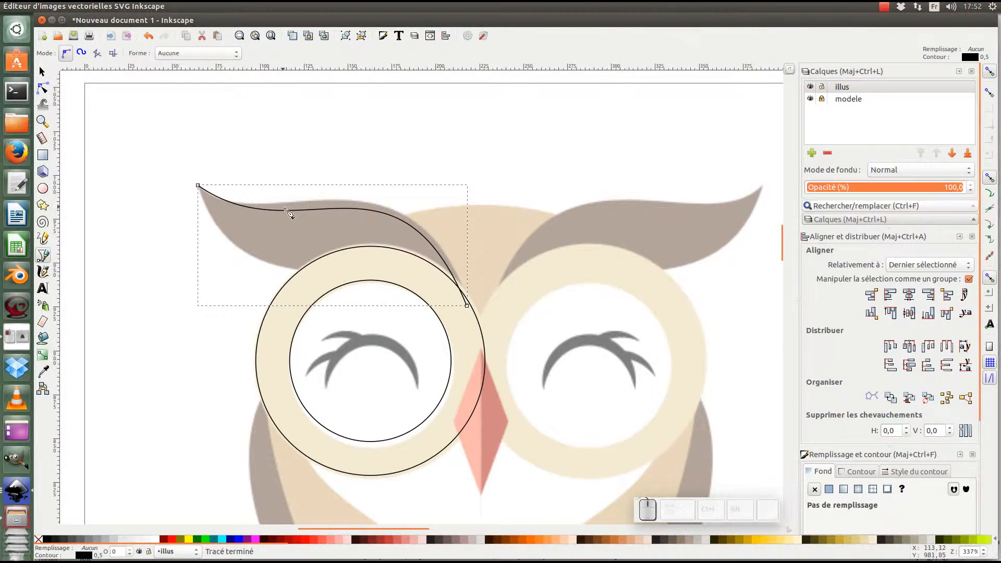
left_click(44, 93)
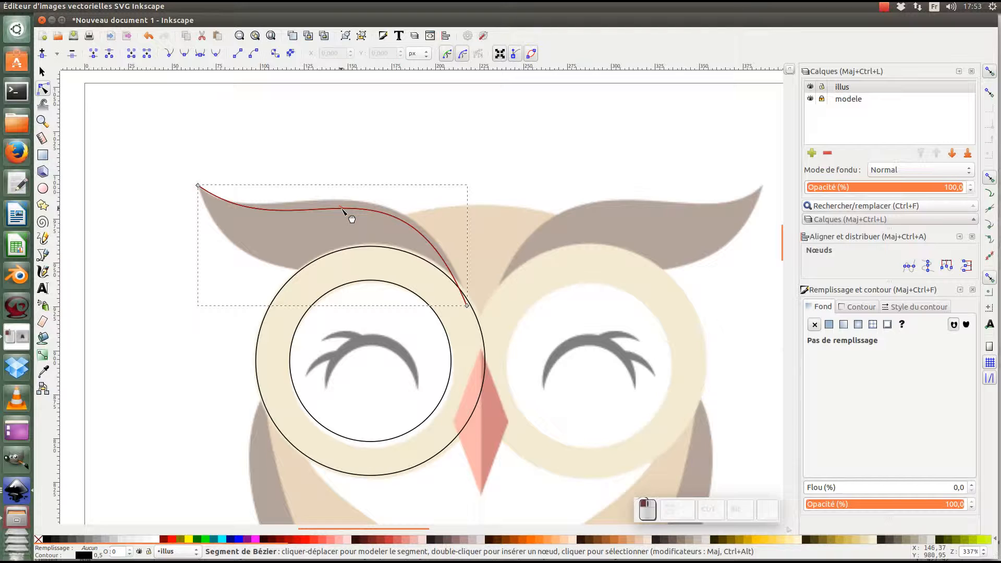
left_click_drag(342, 208, 253, 213)
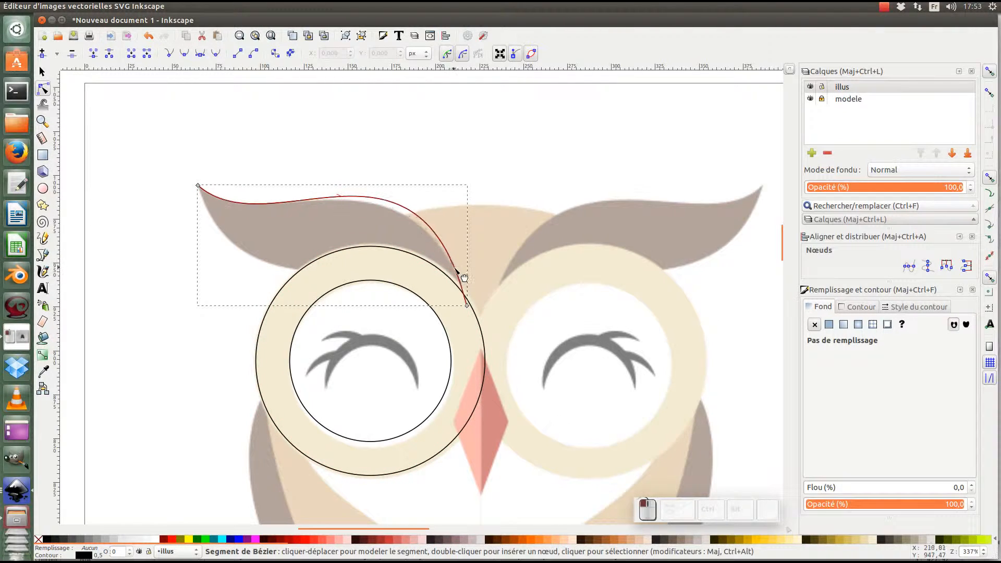
left_click_drag(455, 269, 450, 273)
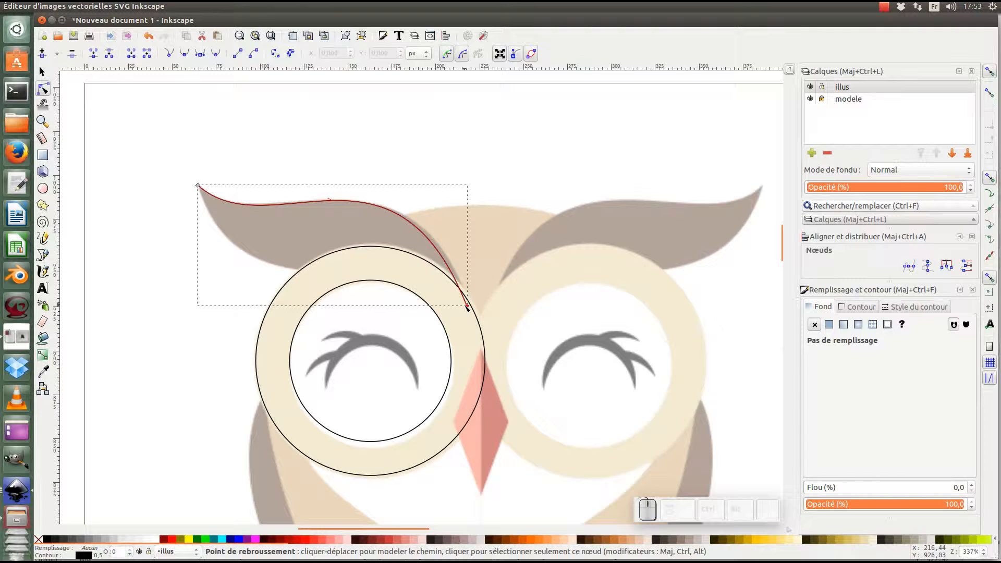
left_click_drag(467, 308, 471, 309)
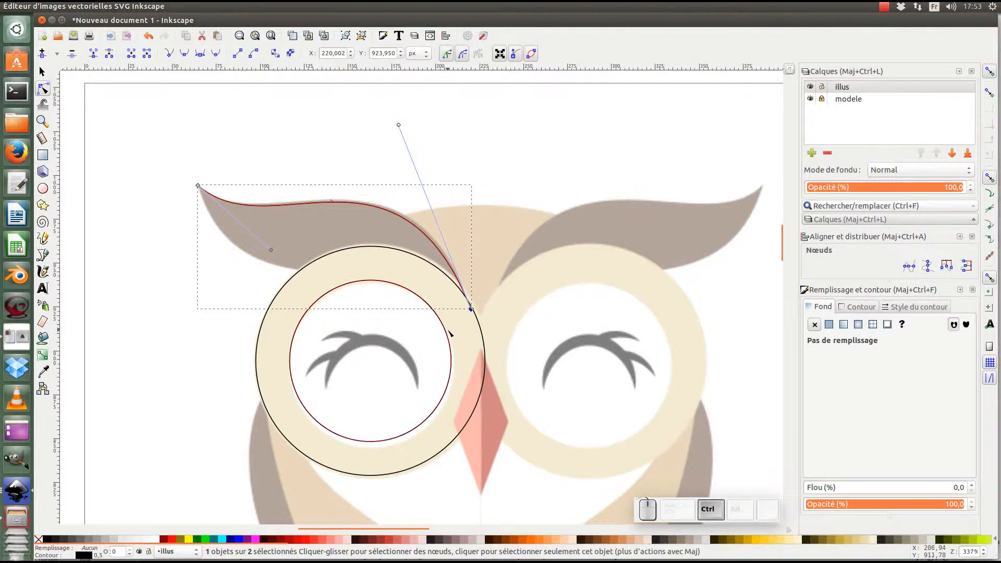
Step: Duplicate the eyebrow curve and bend the copy along the brow's lower edge, over the outer eye ring
key("Escape")
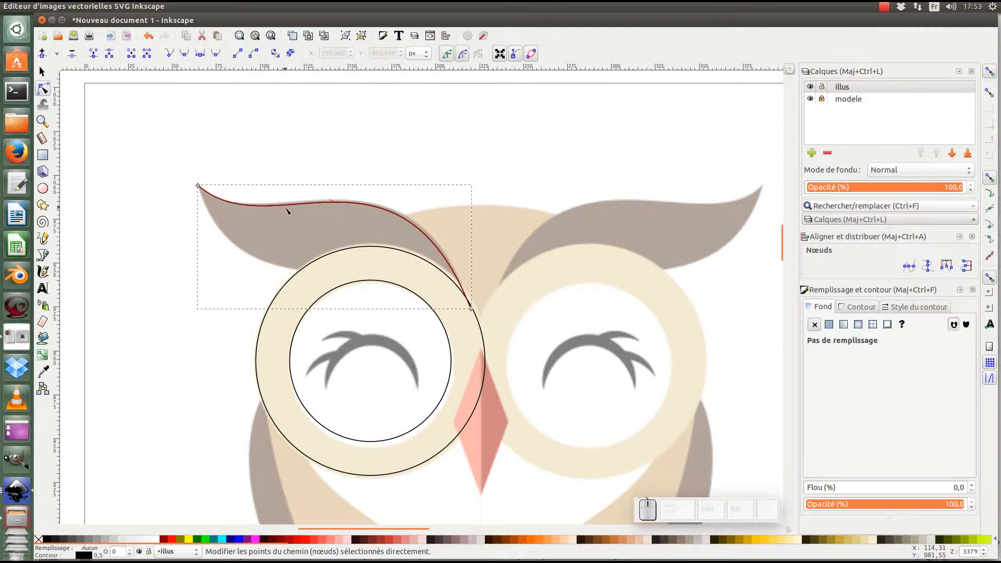
left_click_drag(290, 206, 284, 255)
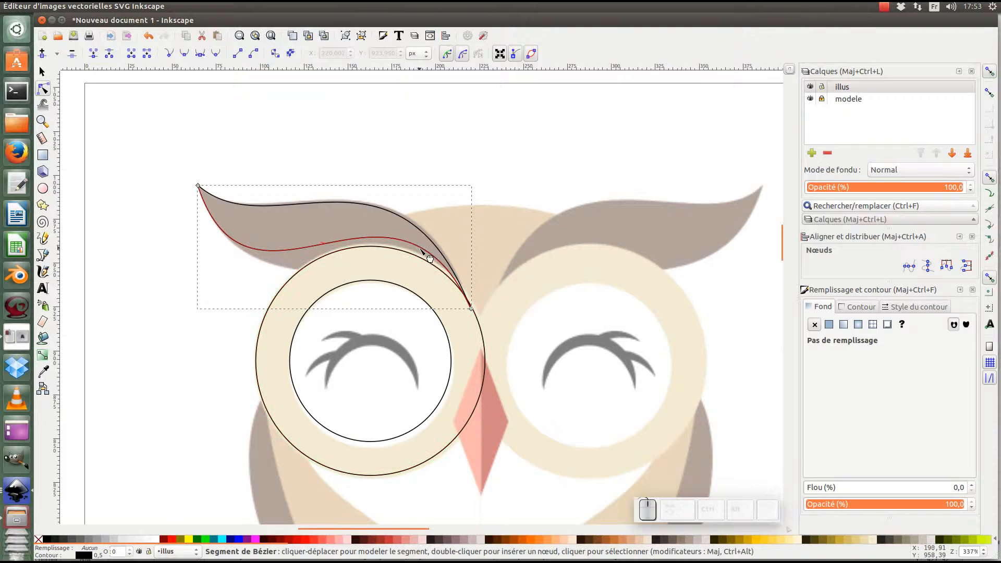
left_click_drag(434, 258, 437, 284)
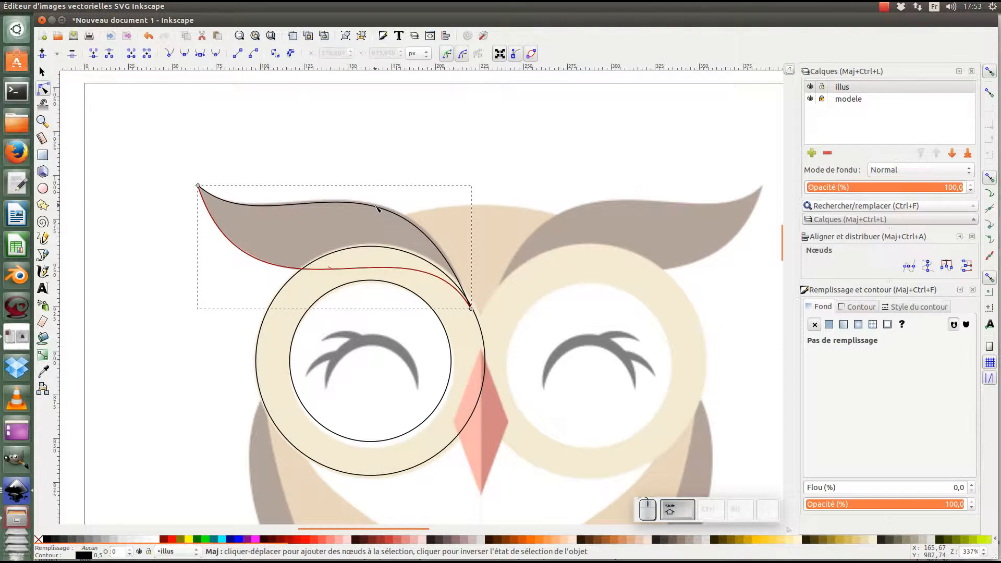
Step: Select both eyebrow curves with all their nodes and join the end nodes into a closed outline
left_click(377, 208, "shift")
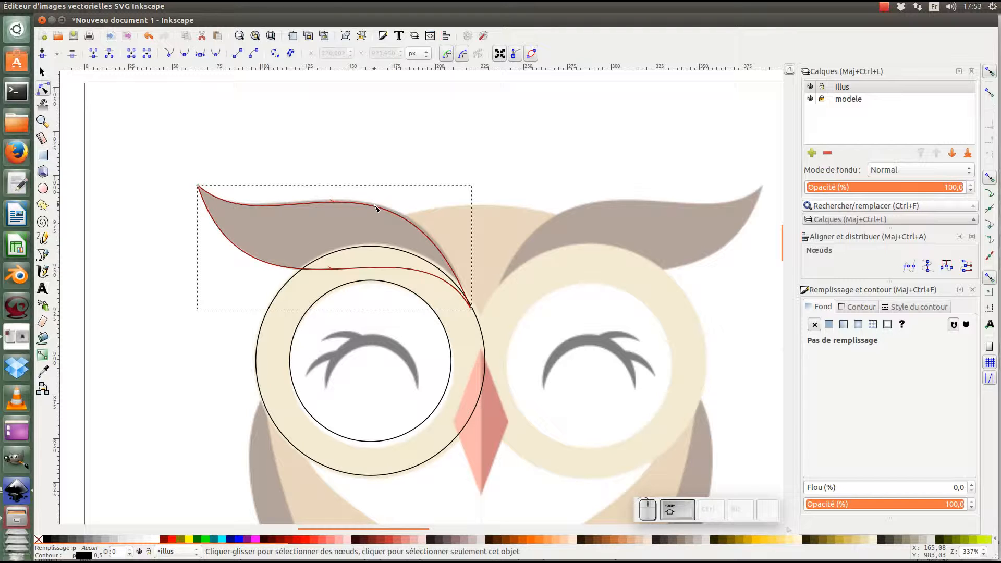
left_click_drag(137, 127, 522, 342)
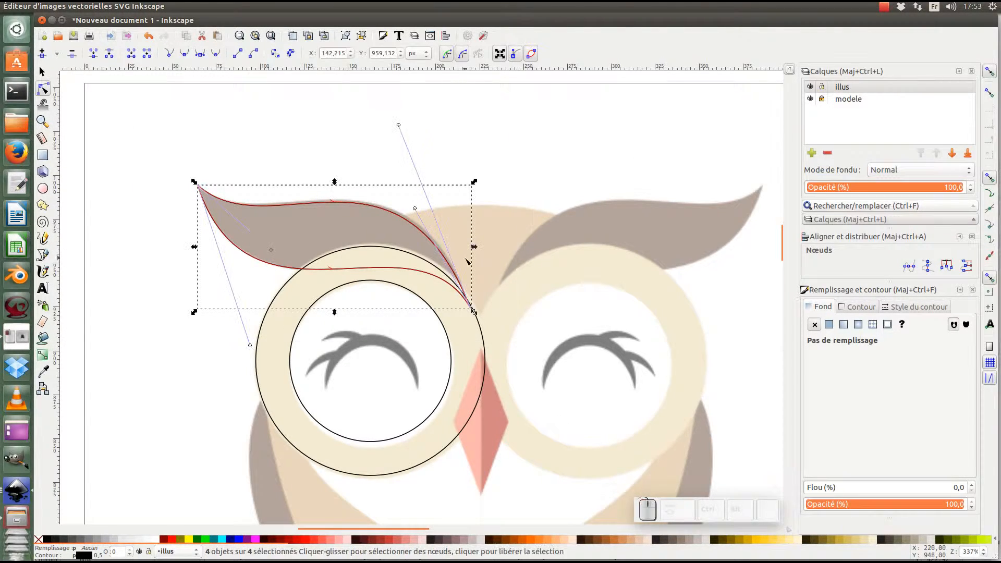
left_click(93, 54)
scroll(125, 157, "down", 3)
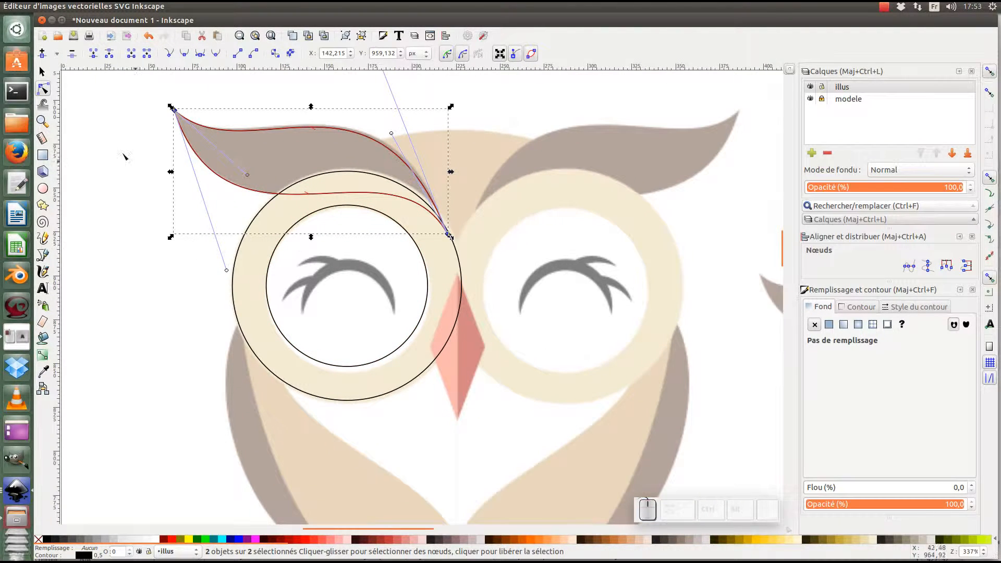
Step: Duplicate the inner eye circle and shrink the copy to about 54 px, fitted over the closed eyelid's outer arc
left_click(42, 71)
left_click(354, 254)
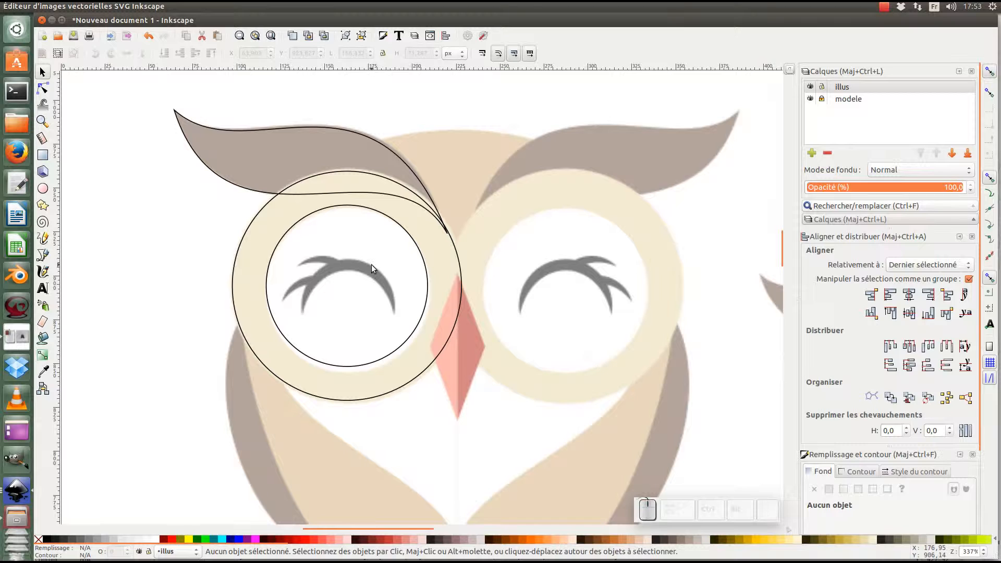
left_click(417, 246)
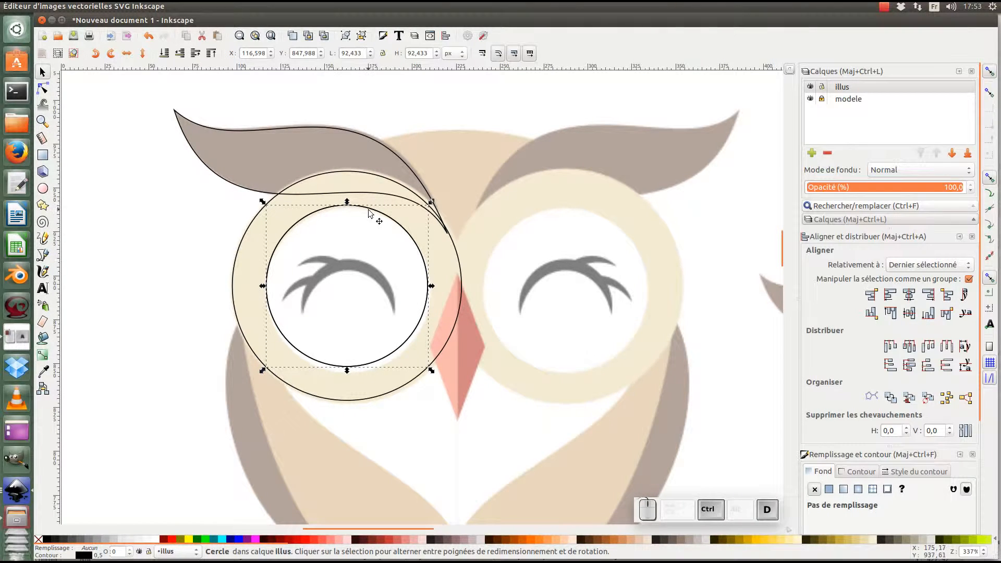
left_click_drag(372, 210, 373, 255)
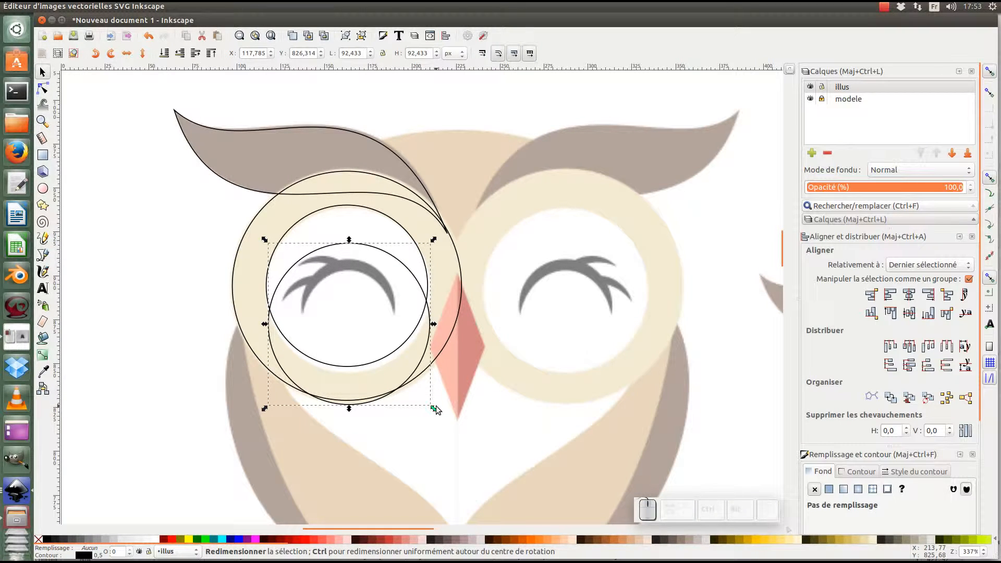
left_click_drag(436, 405, 381, 350)
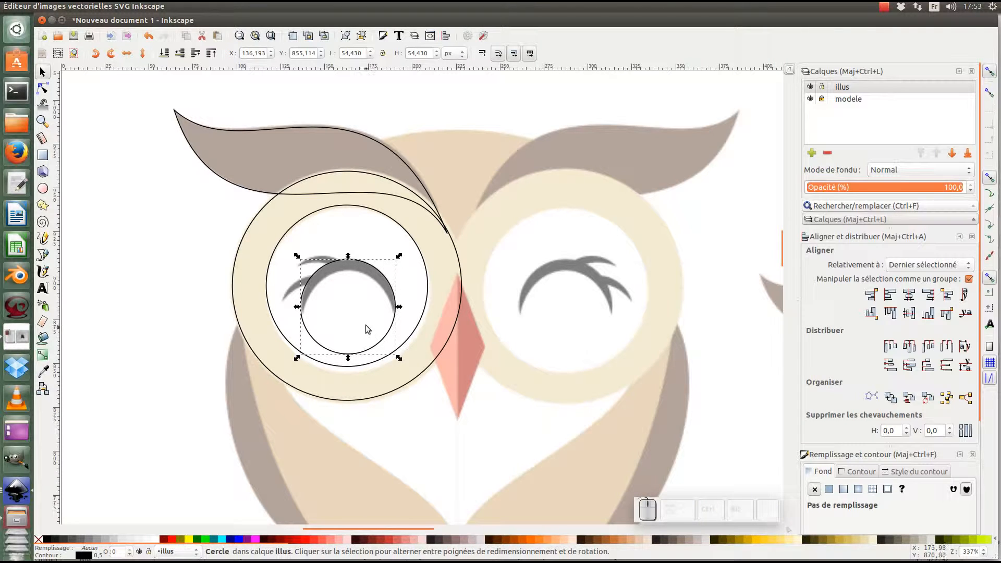
Step: Duplicate the small eyelid circle about 7 px lower and subtract the copy with Difference to leave a crescent
left_click_drag(371, 264, 367, 279)
left_click(366, 279, "shift")
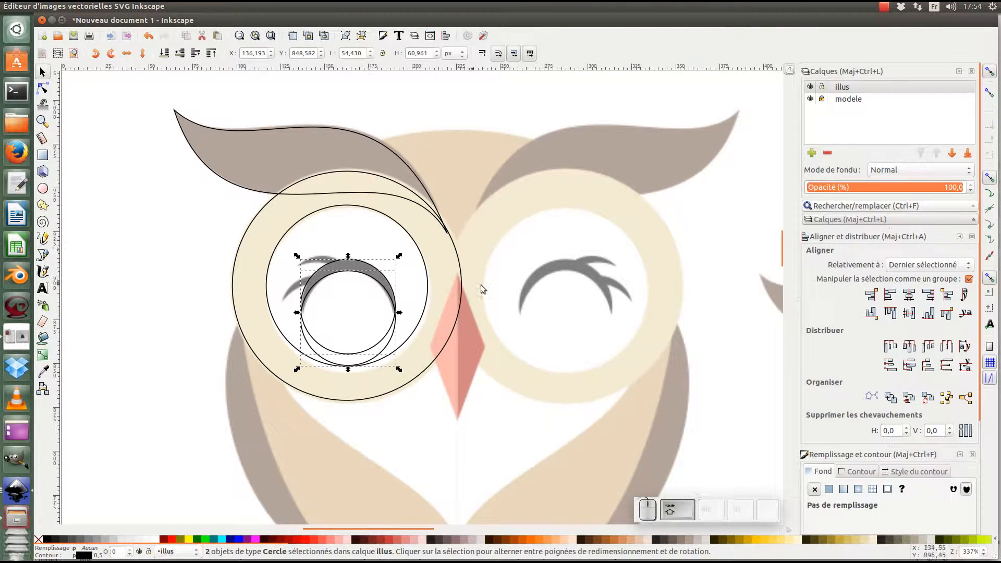
key("ctrl+minus")
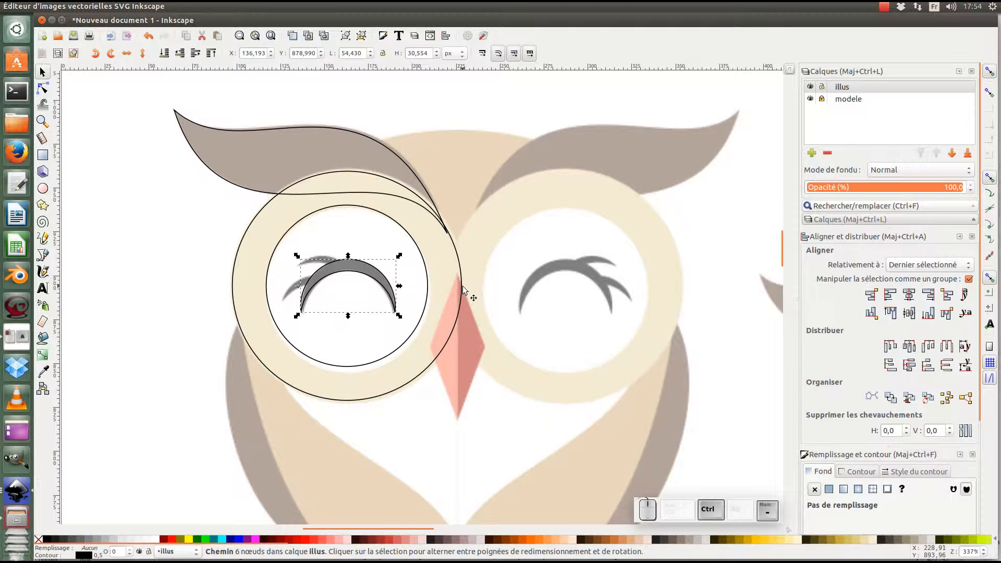
key("ctrl+z")
left_click(334, 272)
left_click(337, 265, "shift")
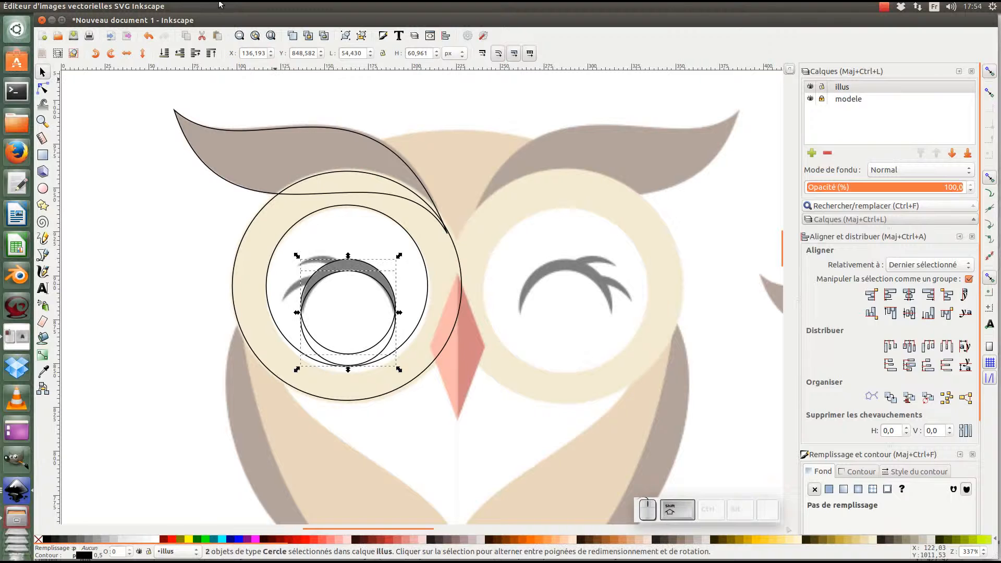
left_click(206, 6)
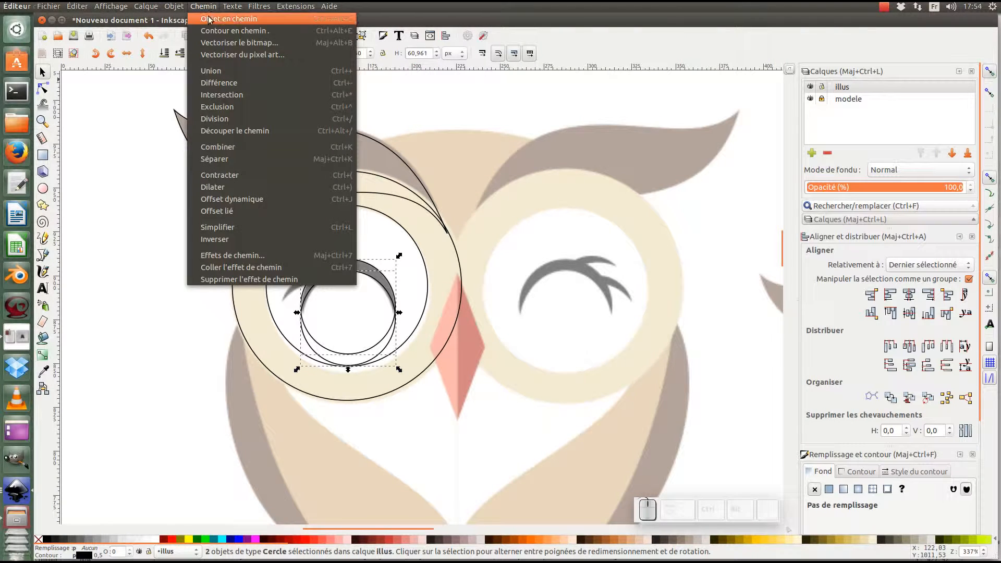
left_click(222, 84)
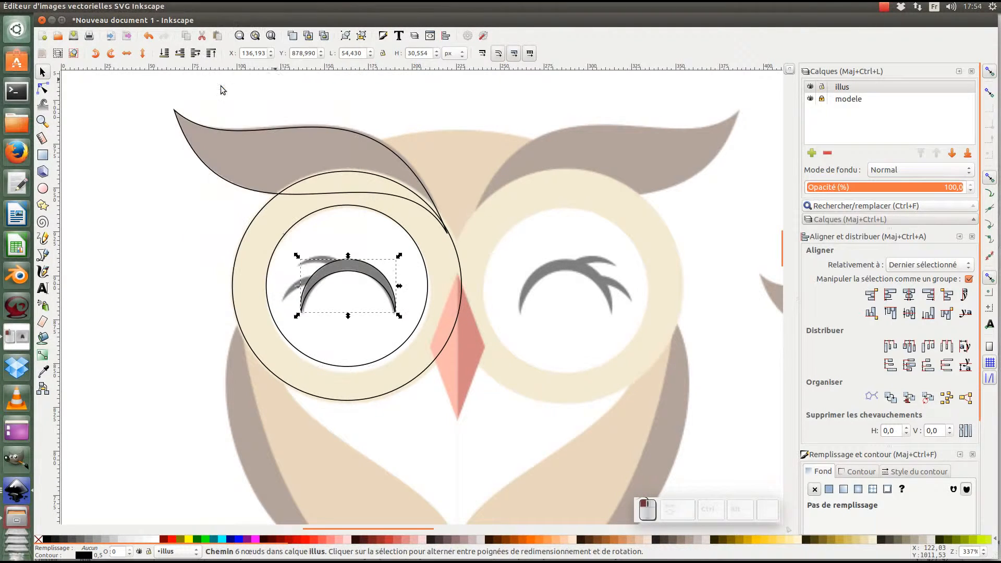
left_click(334, 285)
left_click_drag(348, 272, 353, 223)
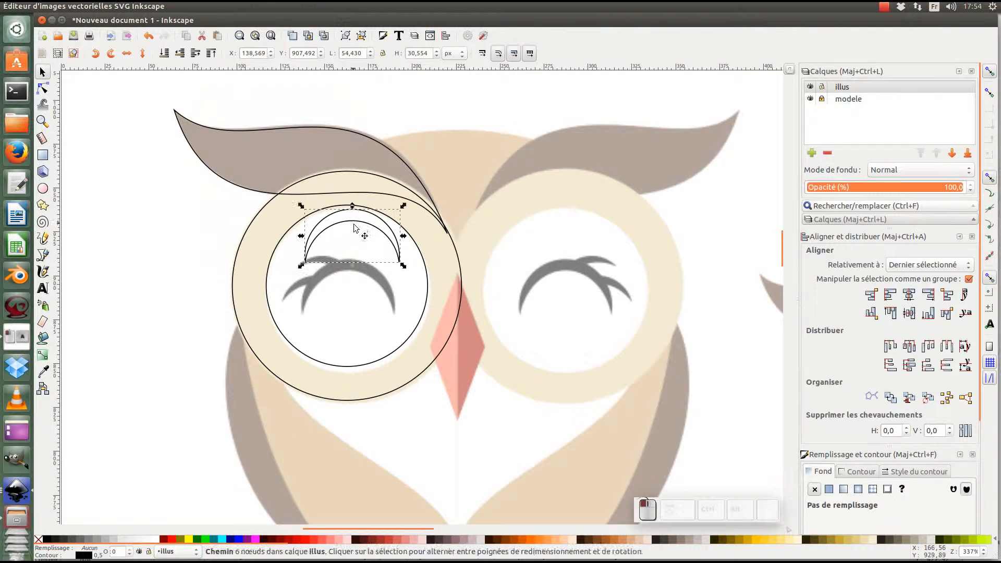
key("ctrl+z")
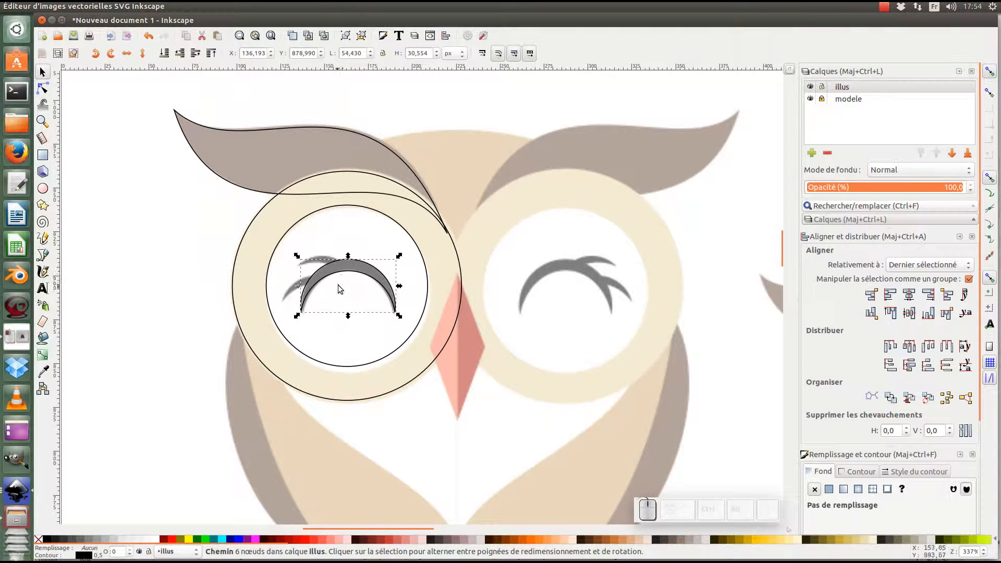
Step: Duplicate the eyelid crescent twice, moving and rotating the copies to follow the two short lashes of the left eye
key("ctrl+d")
left_click_drag(317, 275, 301, 269)
left_click(309, 268)
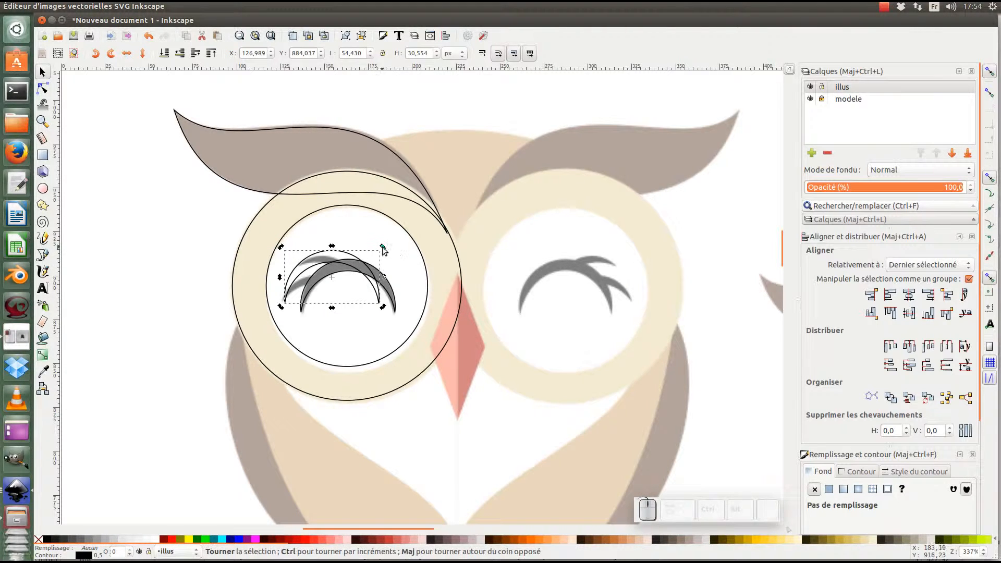
mouse_move(383, 248)
left_mouse_down()
mouse_move(389, 274)
mouse_move(350, 272)
mouse_move(352, 288)
mouse_move(368, 252)
left_mouse_up()
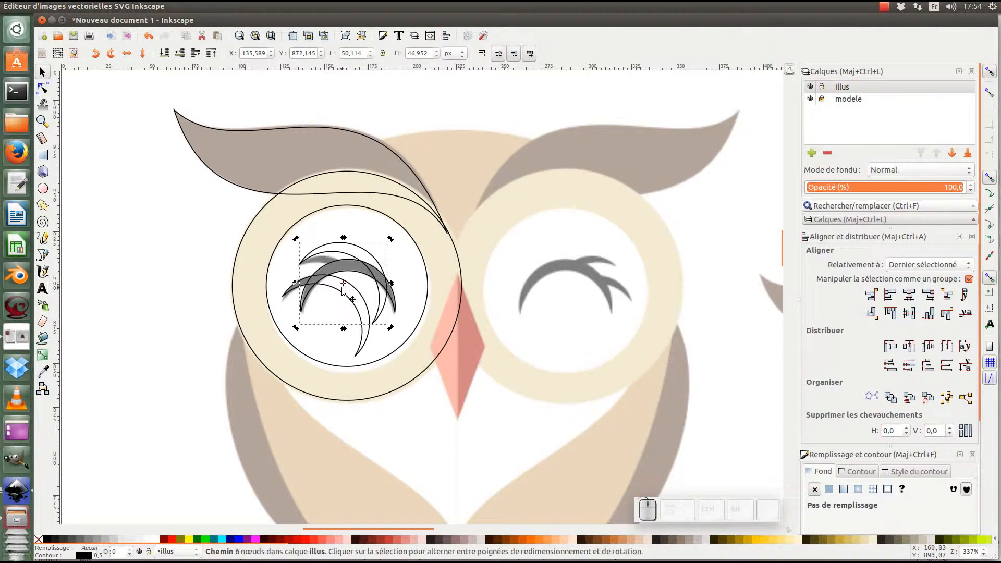
left_click_drag(344, 288, 299, 264)
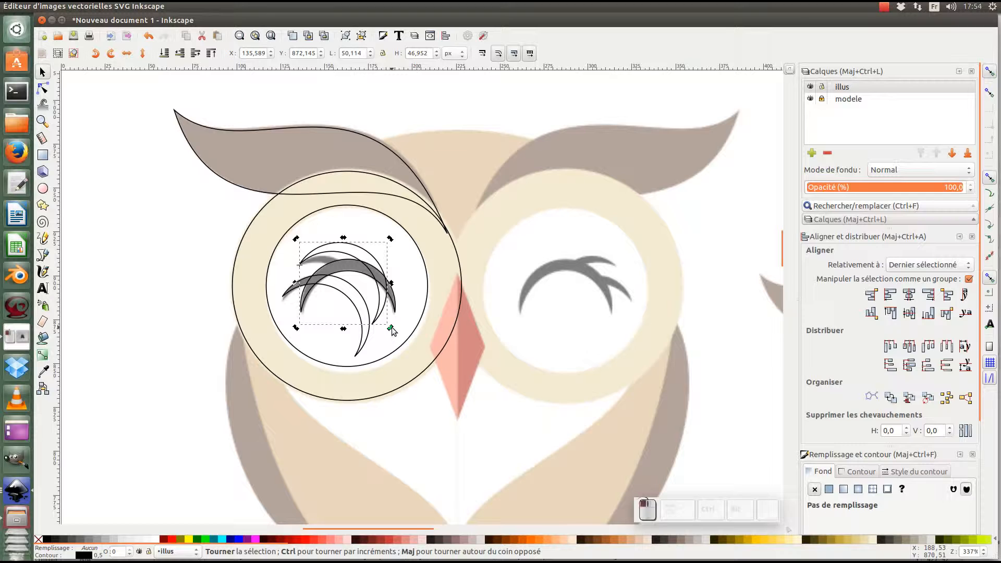
left_click_drag(391, 329, 367, 358)
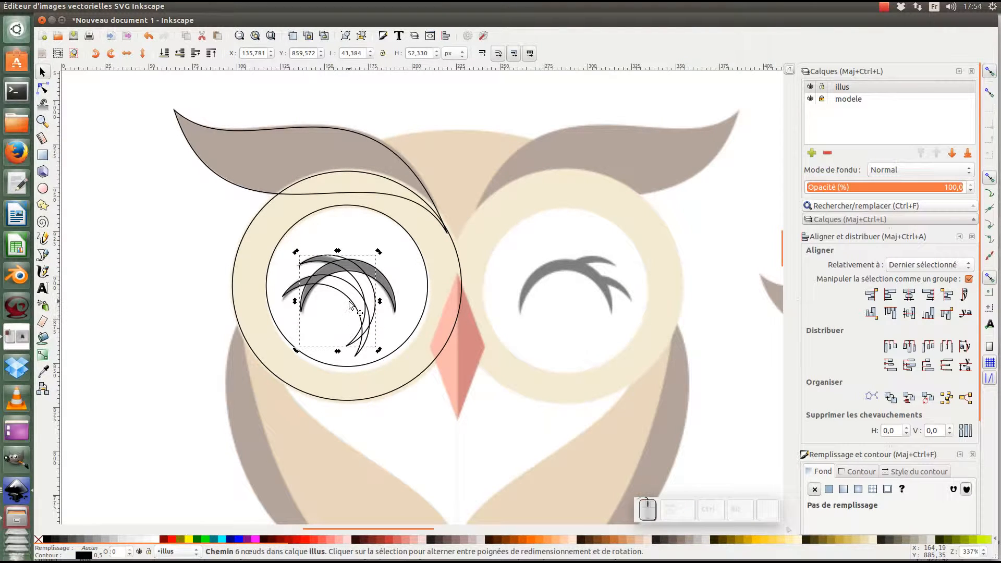
Step: Merge the two rotated lash crescents into one path with Union
left_click(357, 303, "shift")
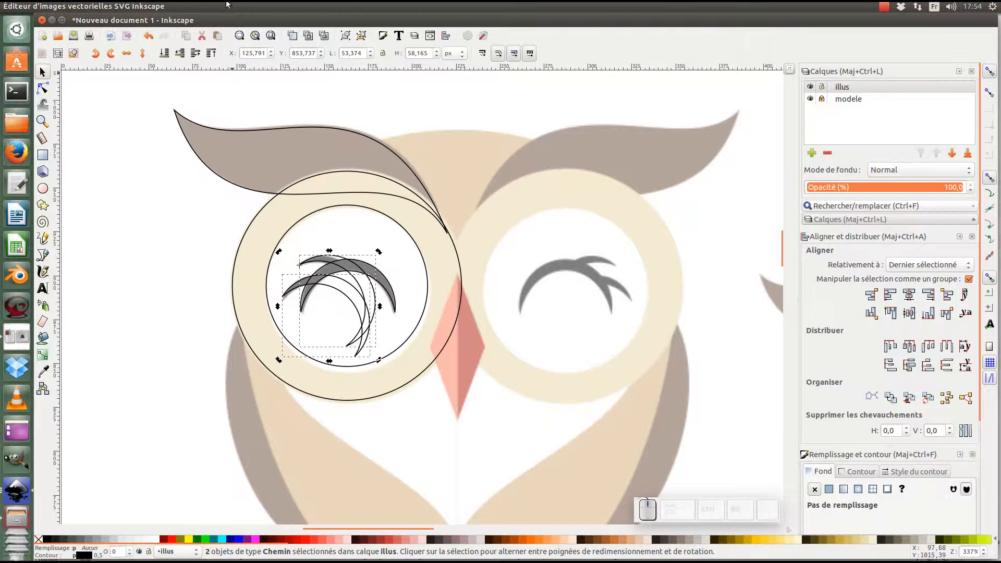
left_click(204, 6)
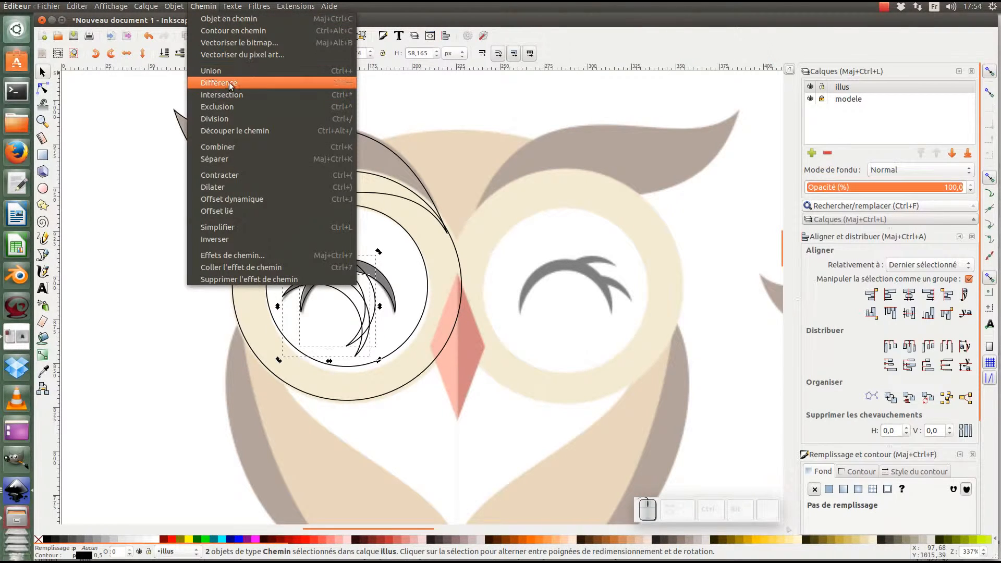
left_click(228, 73)
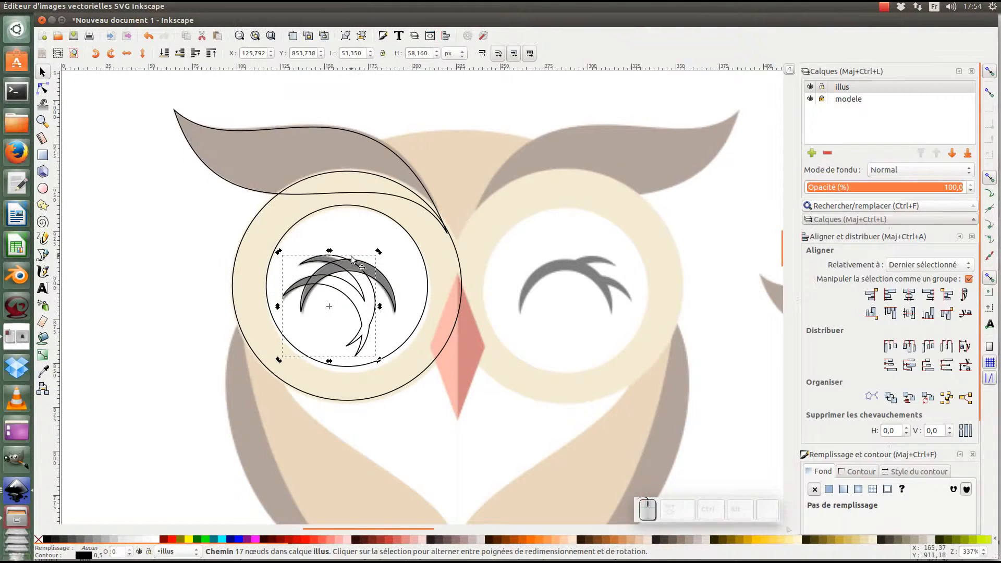
Step: Stretch a copy of the eyelid crescent downward by its inner middle node and subtract it from the merged lashes with Difference
left_click(381, 277)
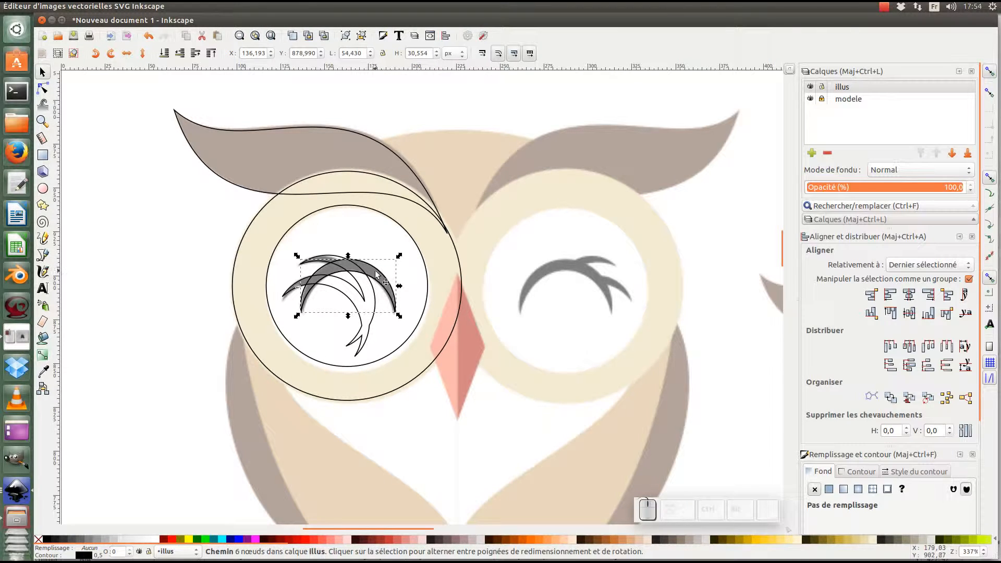
key("F2")
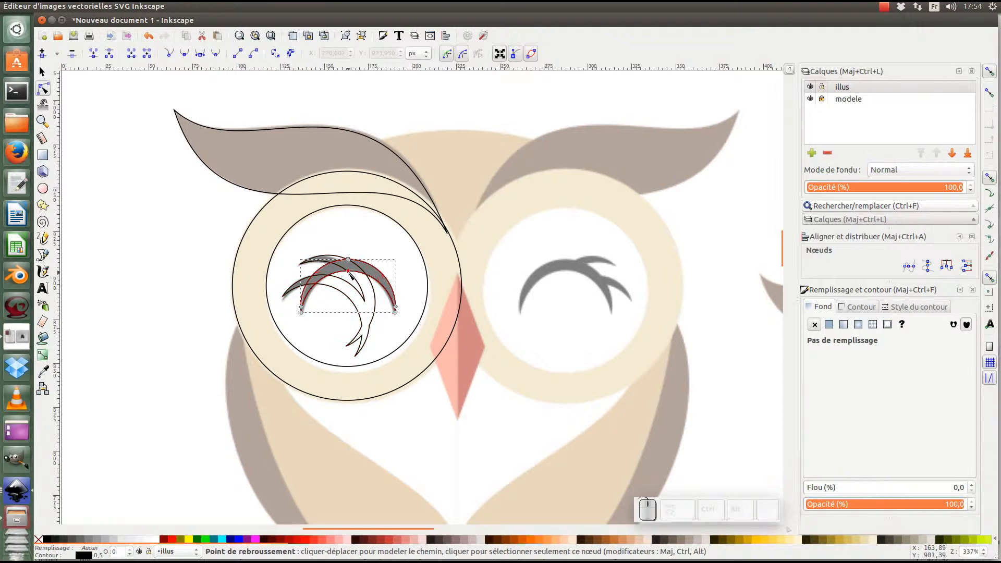
left_click_drag(349, 271, 353, 380)
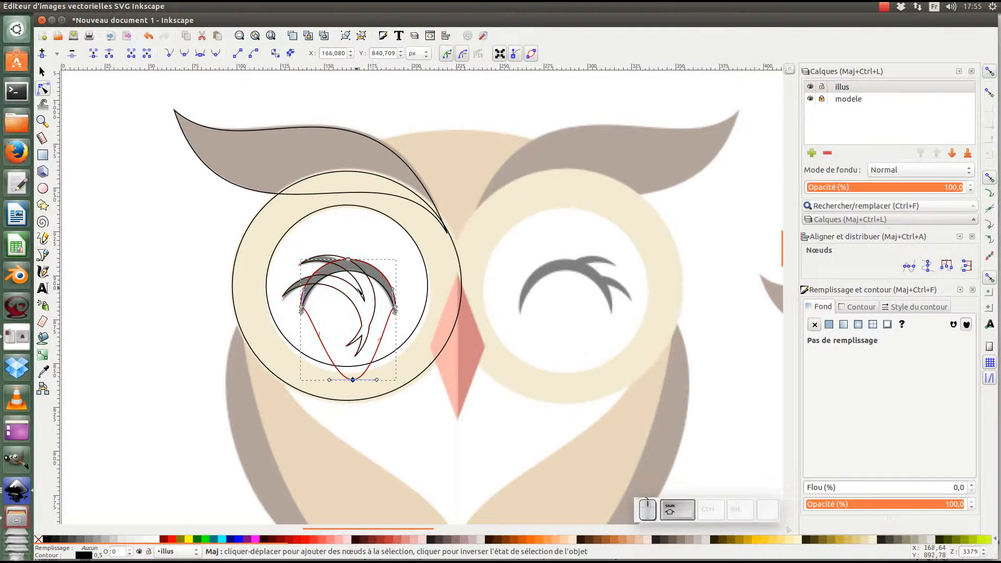
left_click(361, 291, "shift")
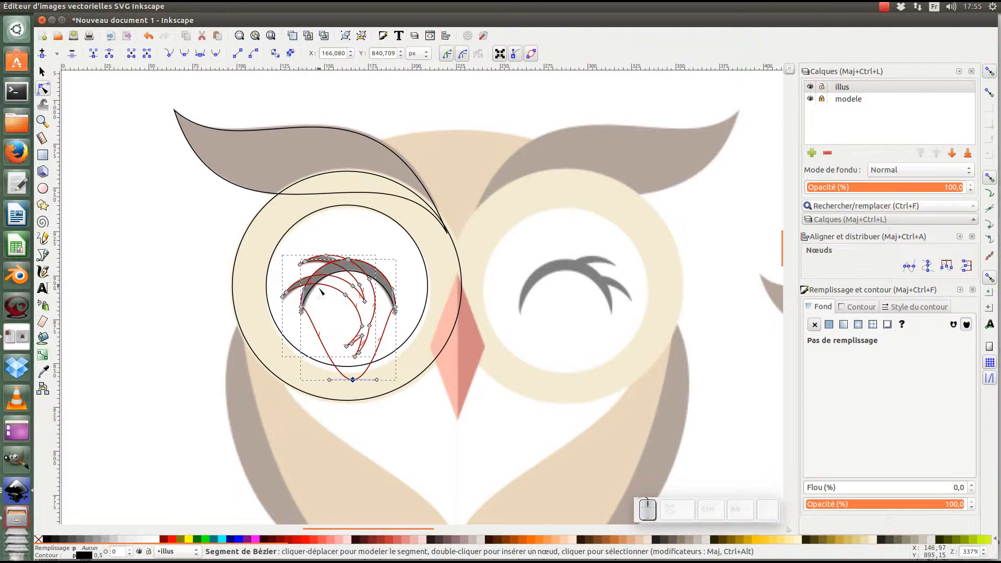
key("ctrl+z")
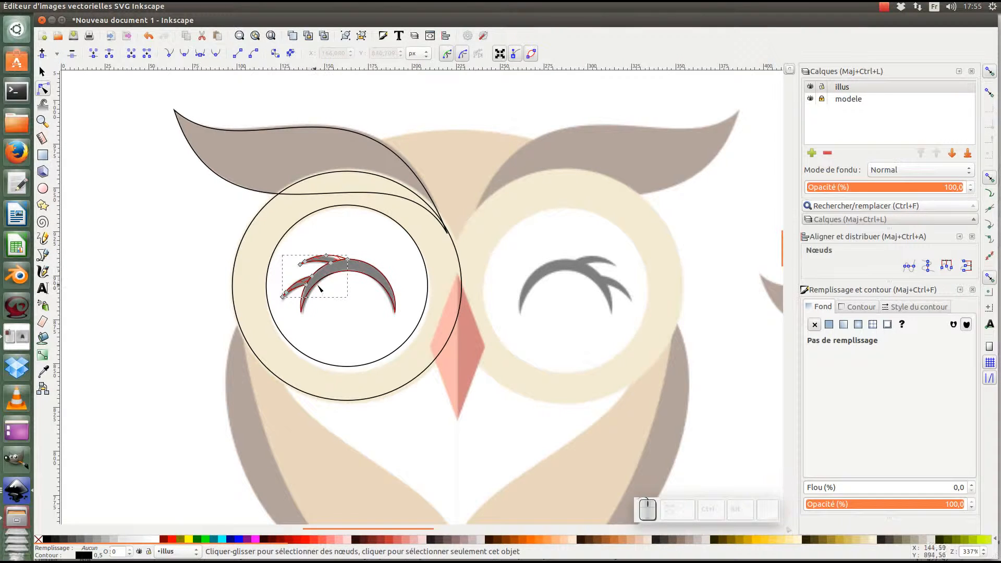
Step: Combine the trimmed lashes and the eyelid crescent of the left eye into one path
left_click(344, 276, "shift")
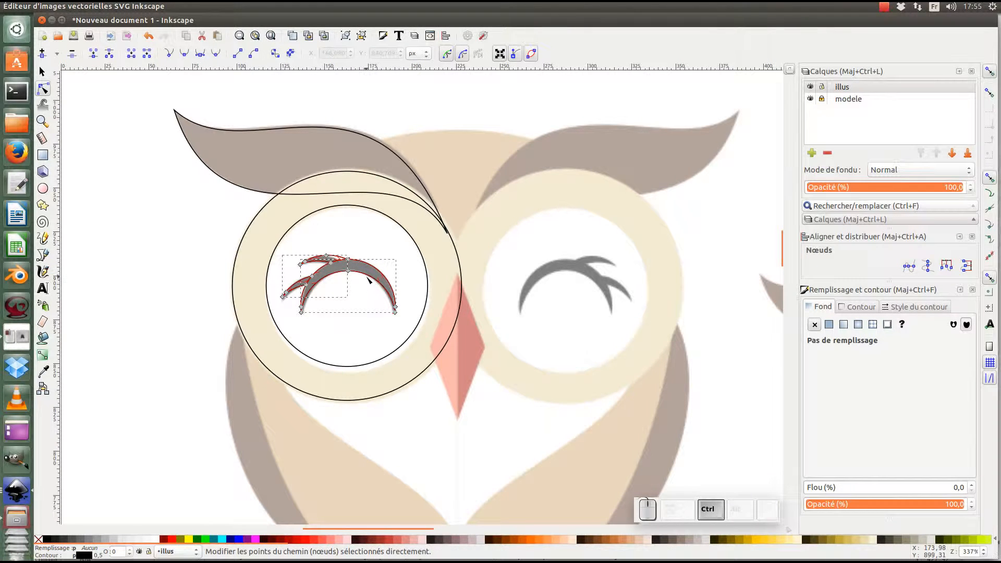
key("ctrl+k")
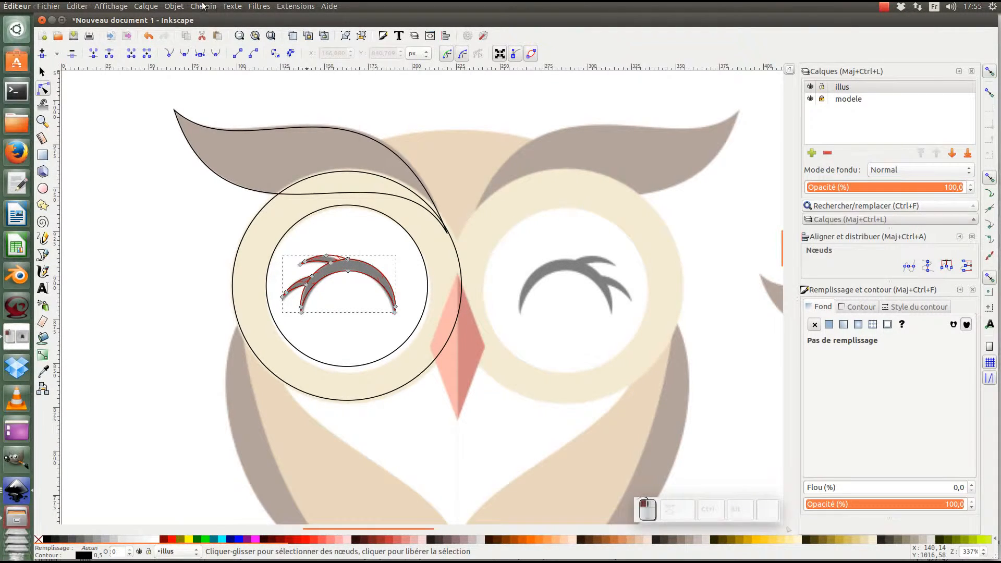
left_click(203, 6)
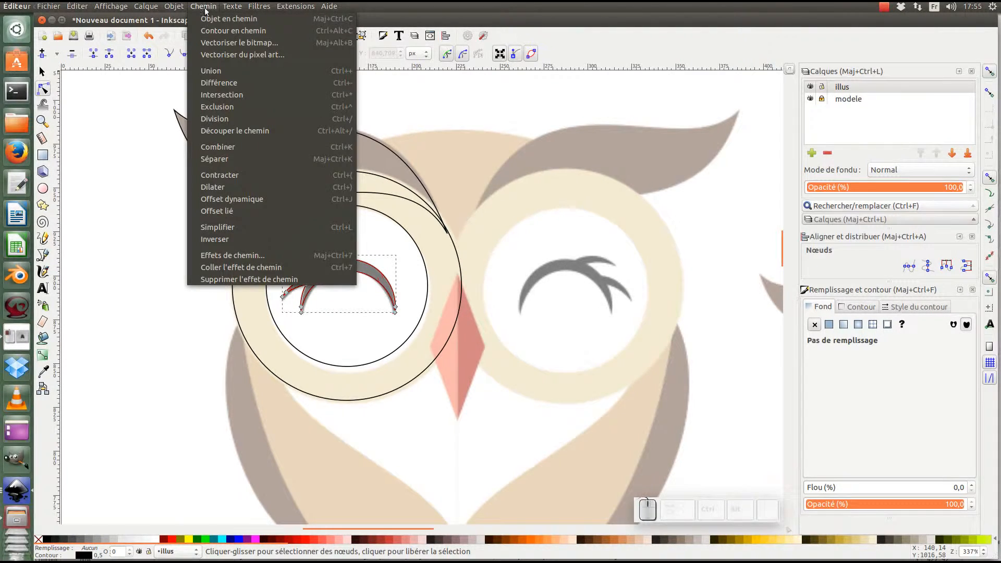
left_click(228, 149)
left_click(160, 207)
Step: Duplicate the inner eye circle and stretch the copy into an ellipse about 228 × 273 px over the owl's body
key("minus")
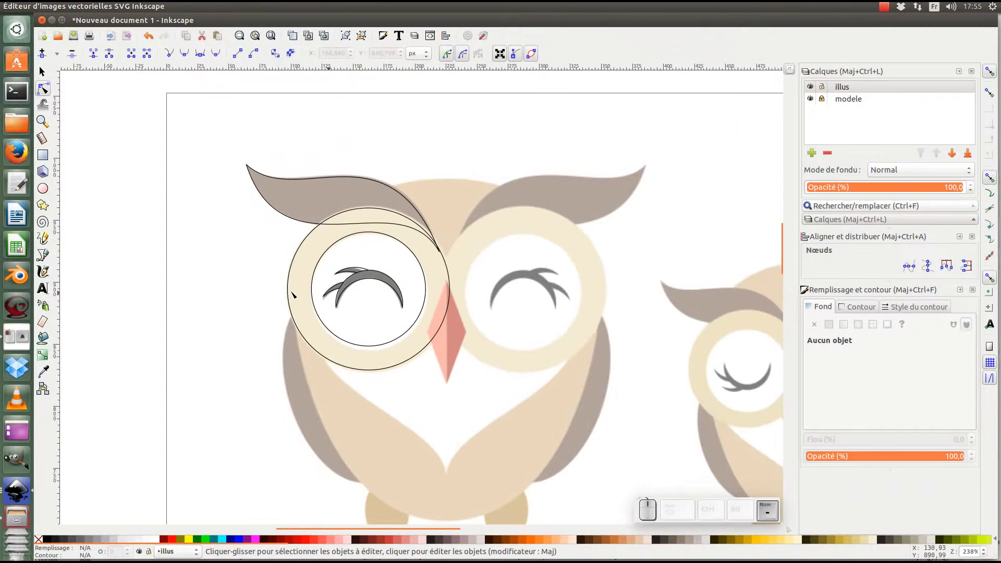
left_click_drag(324, 294, 273, 264)
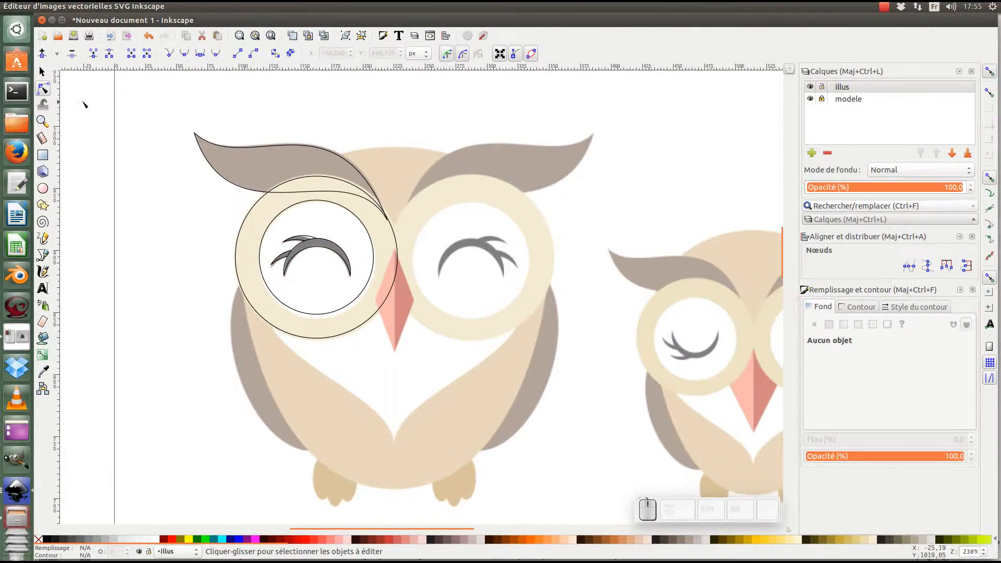
left_click(43, 72)
left_click(324, 207)
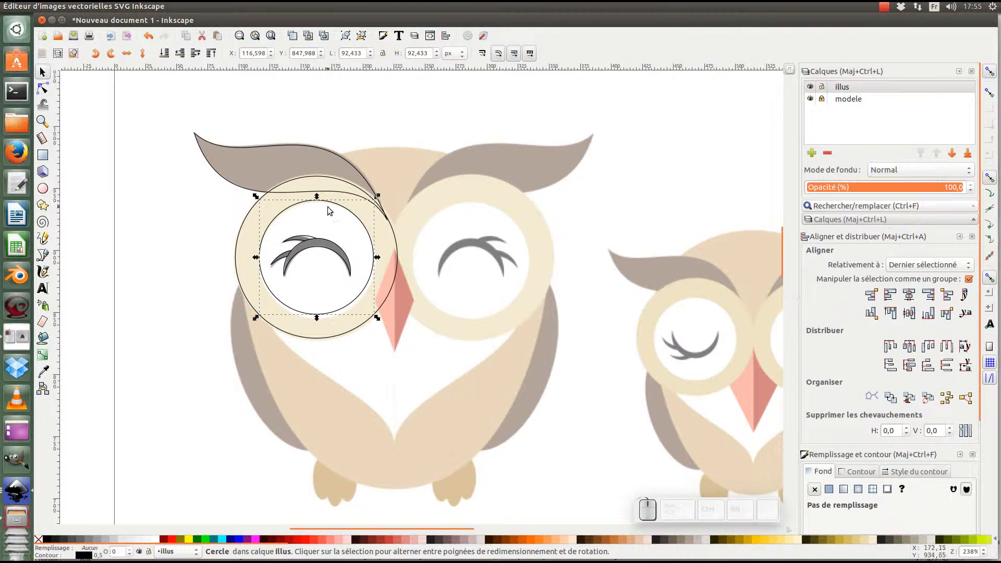
key("ctrl+d")
left_click_drag(344, 207, 417, 247)
left_click_drag(391, 360, 384, 493)
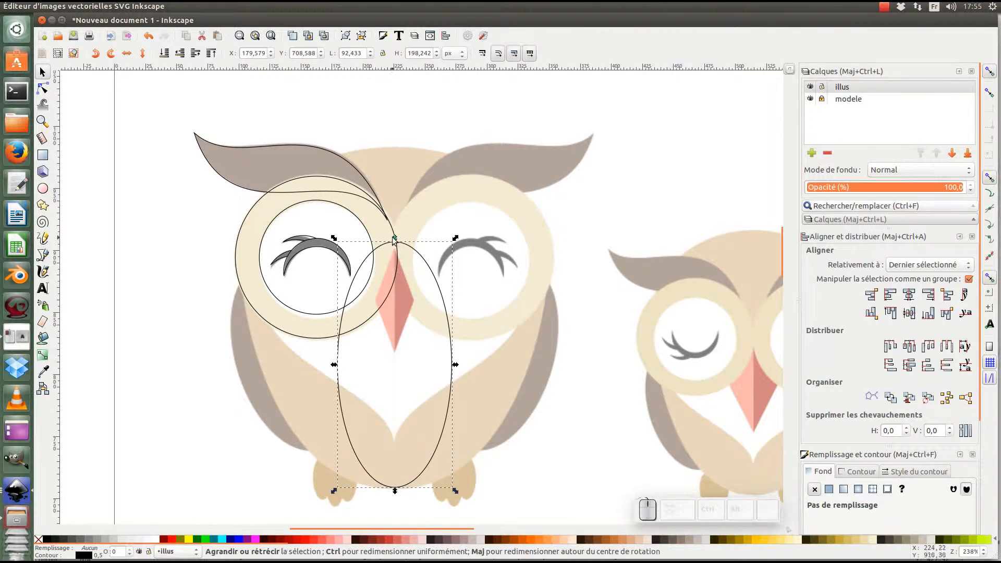
left_click_drag(395, 238, 405, 148)
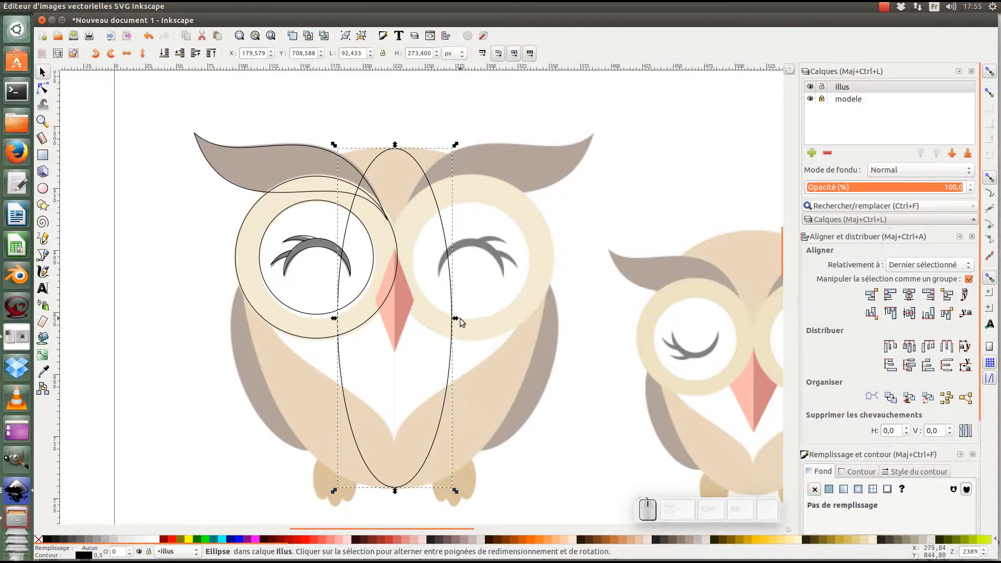
left_click_drag(456, 318, 540, 325)
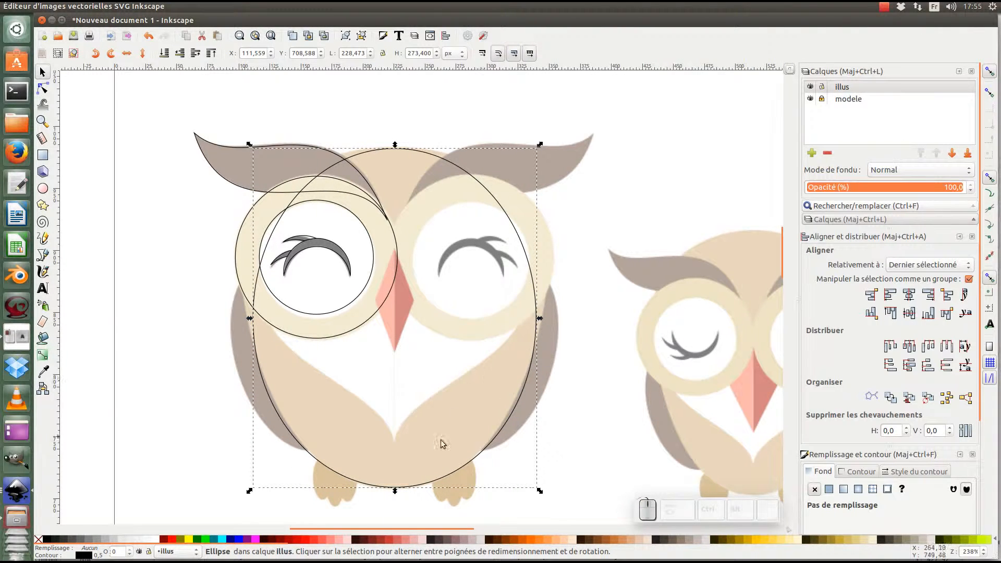
Step: Convert the body ellipse to a path, then raise its two side nodes and spread them outward to match the reference body
key("n")
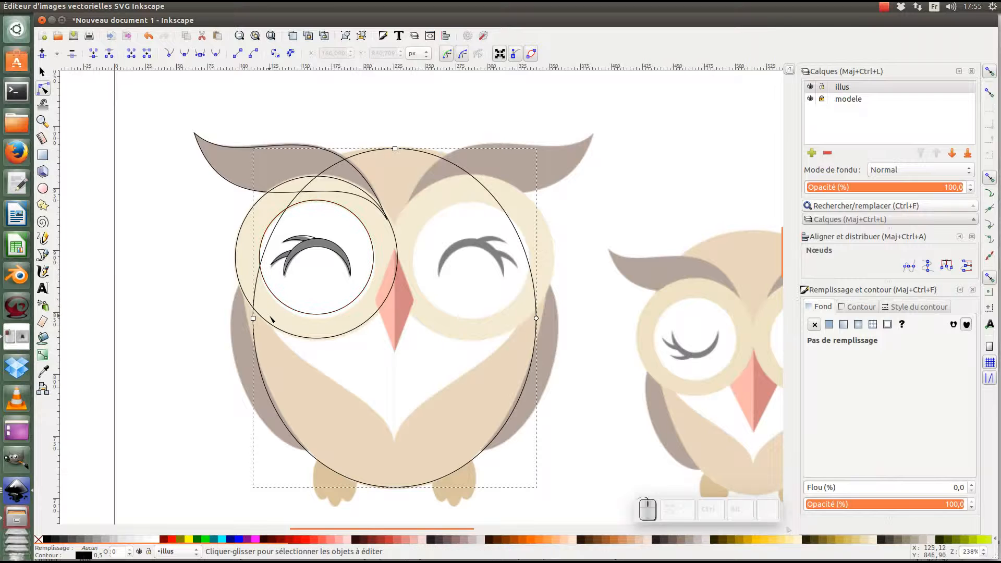
left_click(276, 54)
left_click_drag(219, 296, 607, 385)
left_click_drag(537, 319, 538, 289)
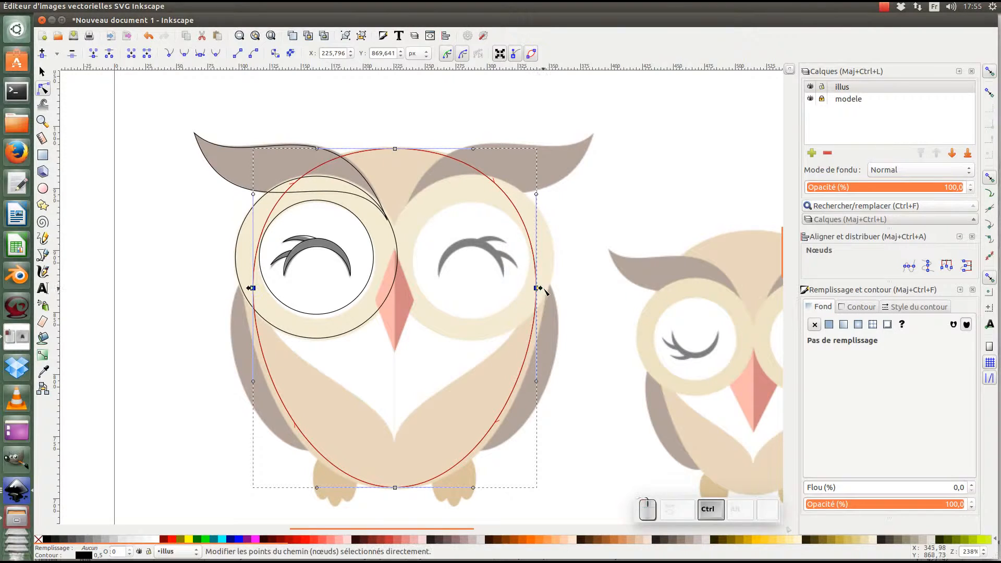
left_click(499, 54)
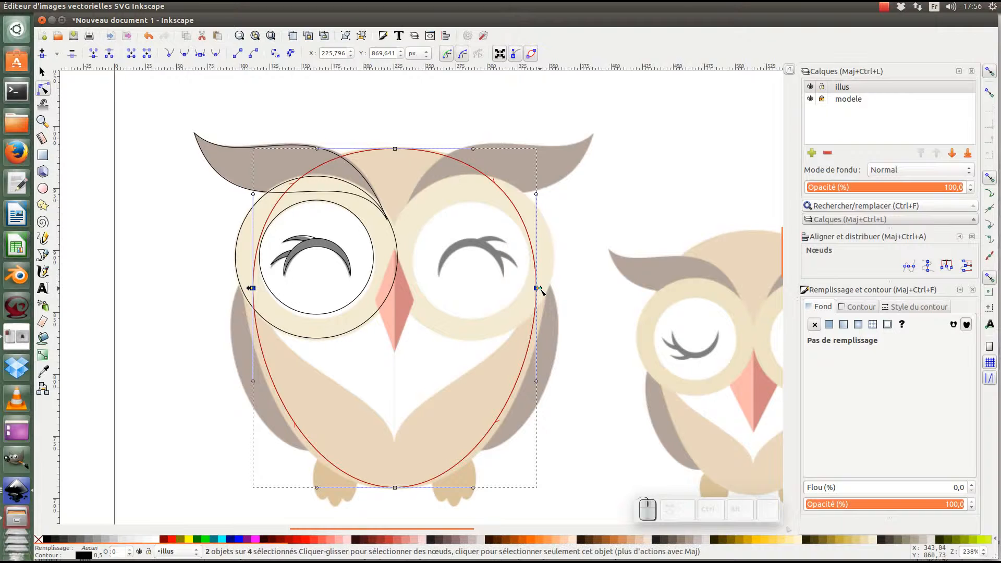
mouse_move(538, 290)
left_mouse_down()
mouse_move(547, 292)
mouse_move(519, 293)
mouse_move(549, 296)
left_mouse_up()
Step: Draw a square of about 54 px below the beak and convert it to a path
scroll(291, 414, "down", 3)
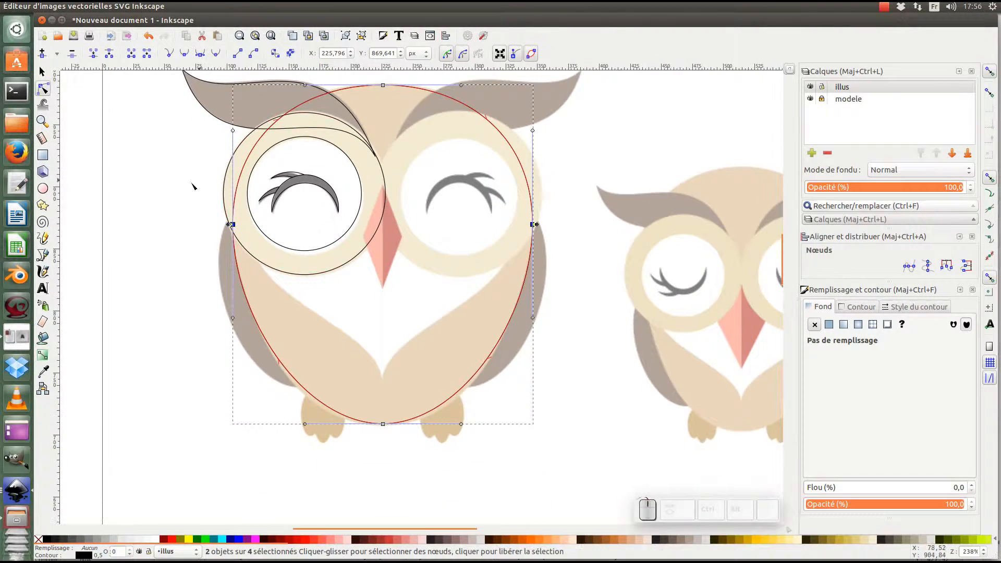
left_click(44, 159)
left_click_drag(389, 287, 425, 324)
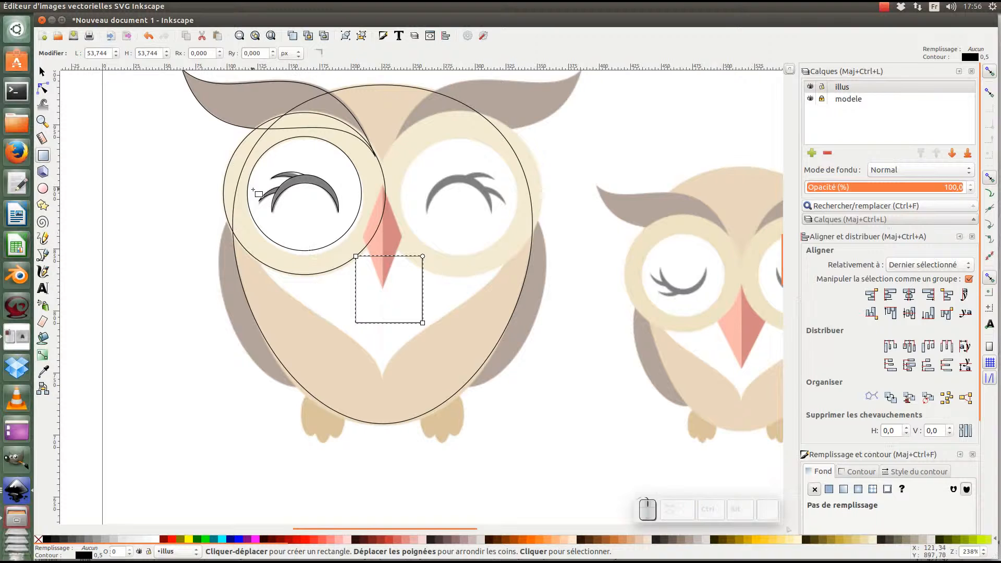
key("F2")
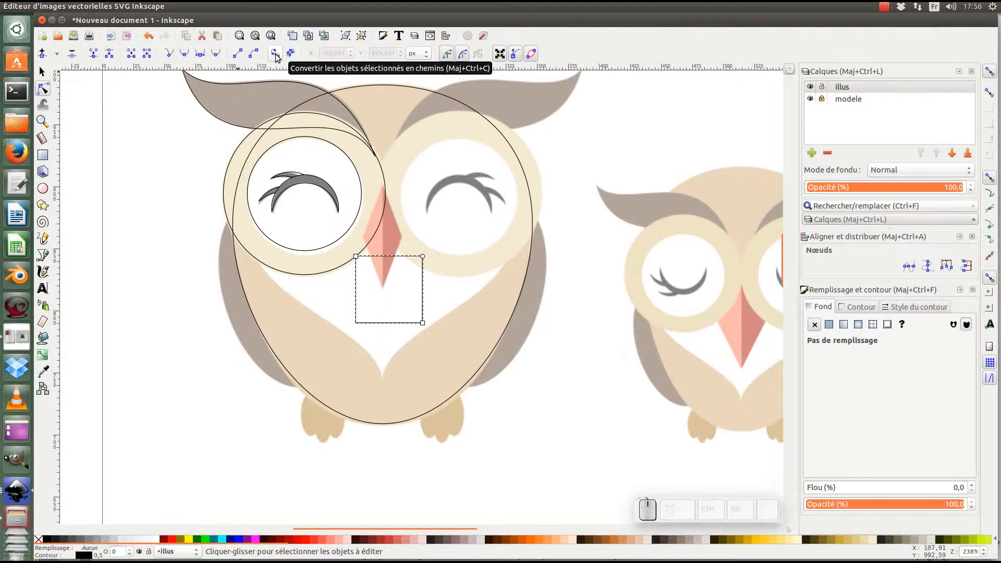
key("ctrl+shift+c")
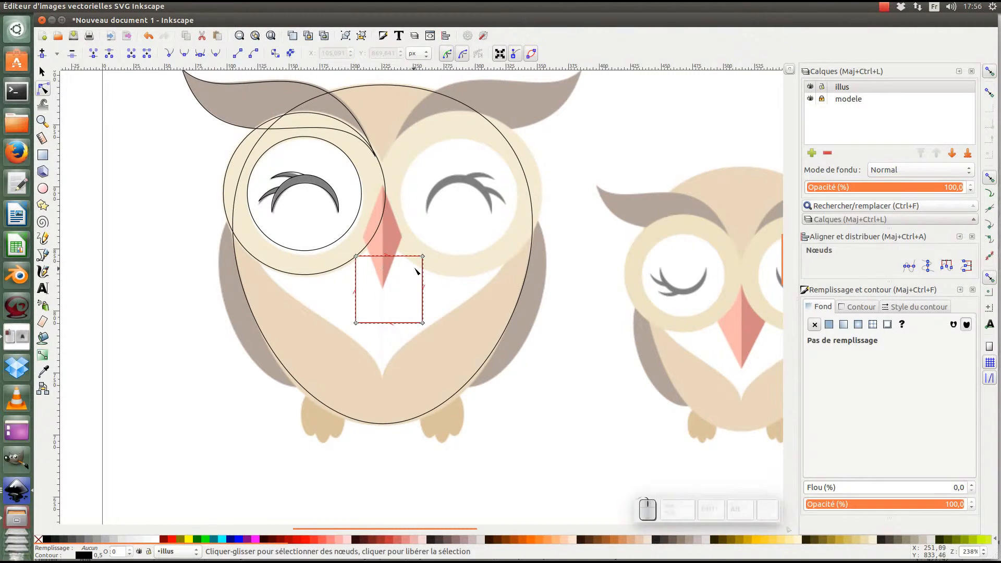
Step: Rotate the square path by 45° and delete its right-hand node, straightening the remaining edge to form a triangle
key("F1")
left_click(411, 258)
left_click_drag(426, 251, 438, 285)
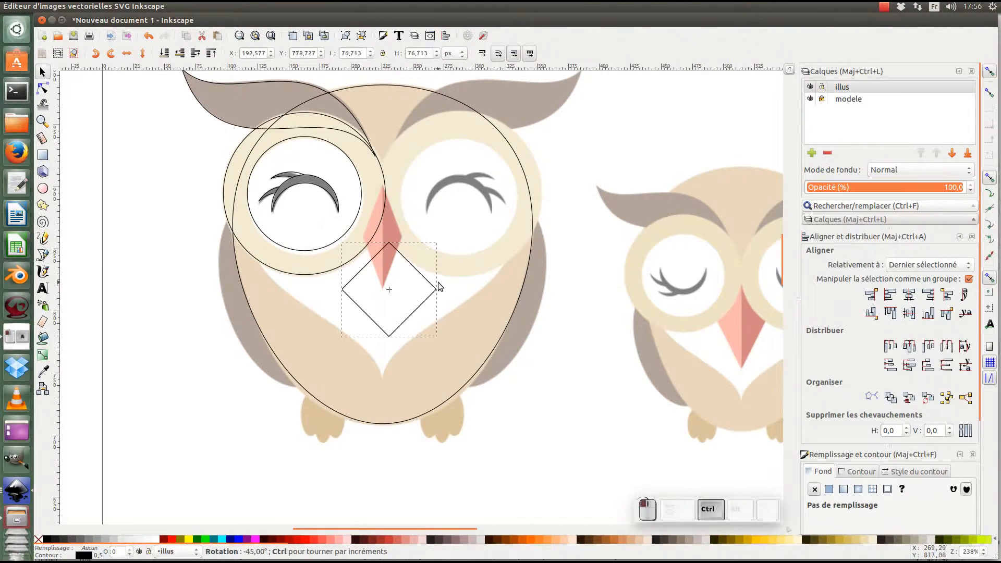
key("F2")
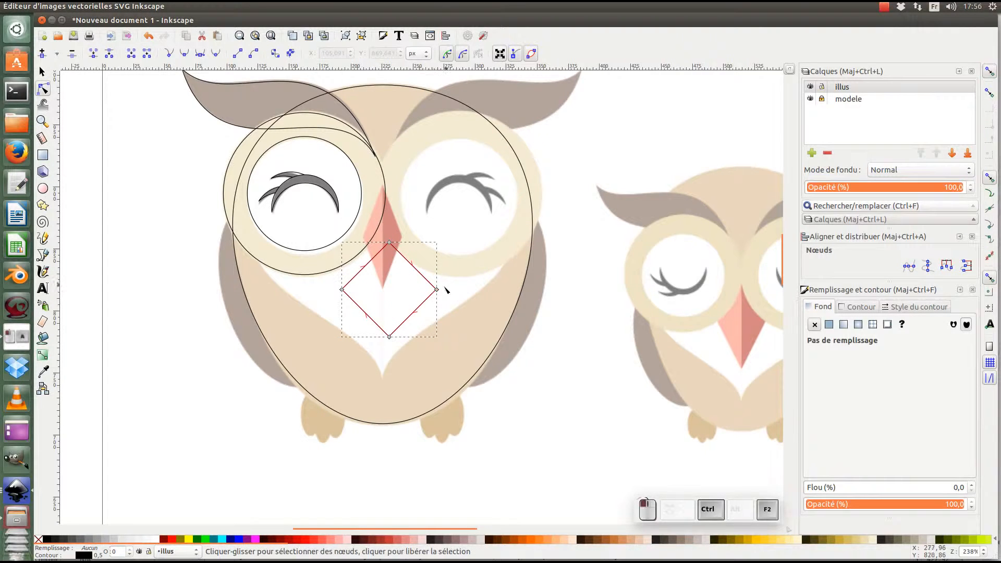
key("Delete")
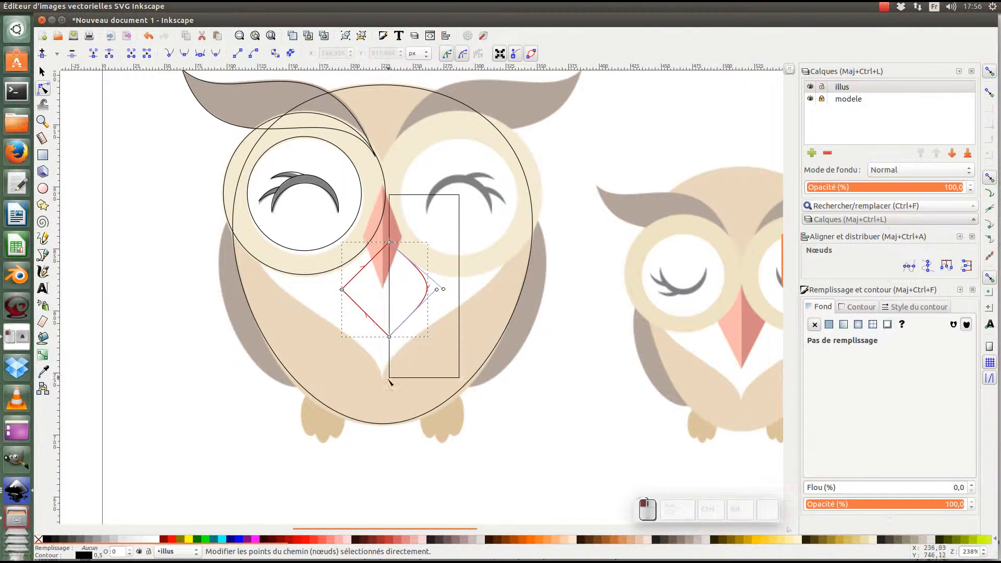
left_click(168, 54)
Step: Move and resize the triangle to about 19 × 81 px so it covers the left half of the beak
key("F1")
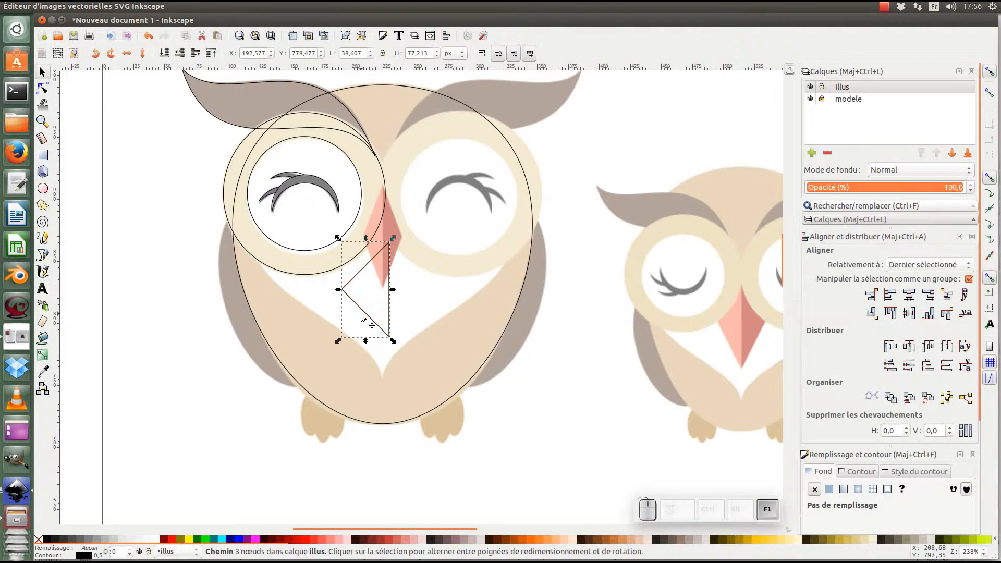
left_click_drag(339, 290, 369, 252)
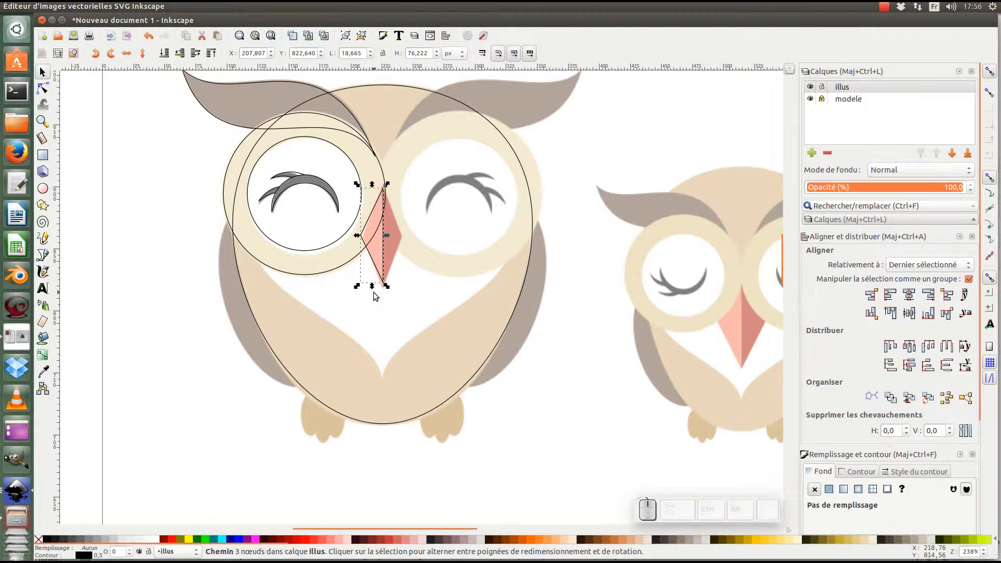
left_click_drag(373, 287, 370, 293)
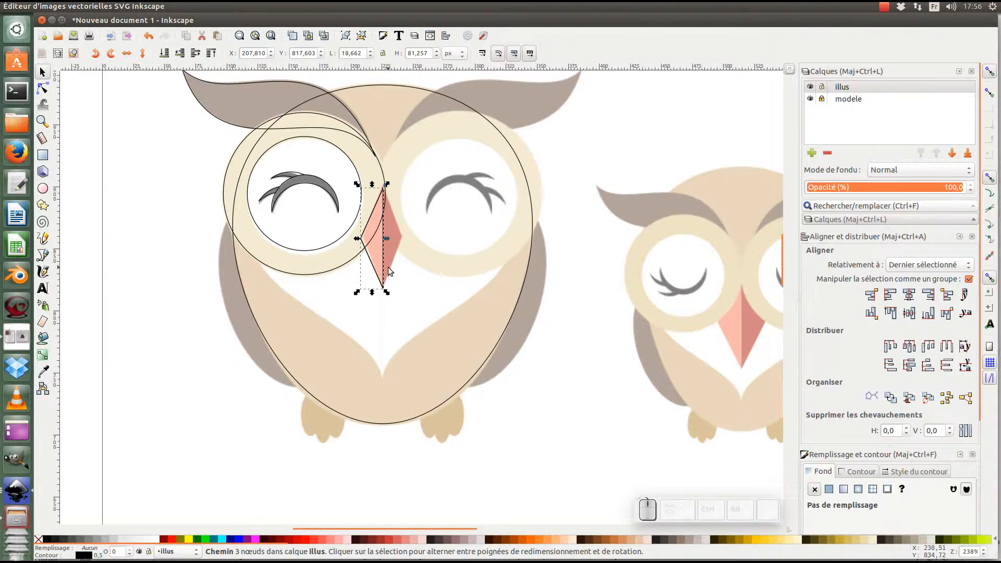
Step: Mirror a copy of the beak half horizontally and, with snapping to cusp nodes enabled, join it edge to edge with the left half
left_click(127, 54)
left_click_drag(380, 258, 408, 252)
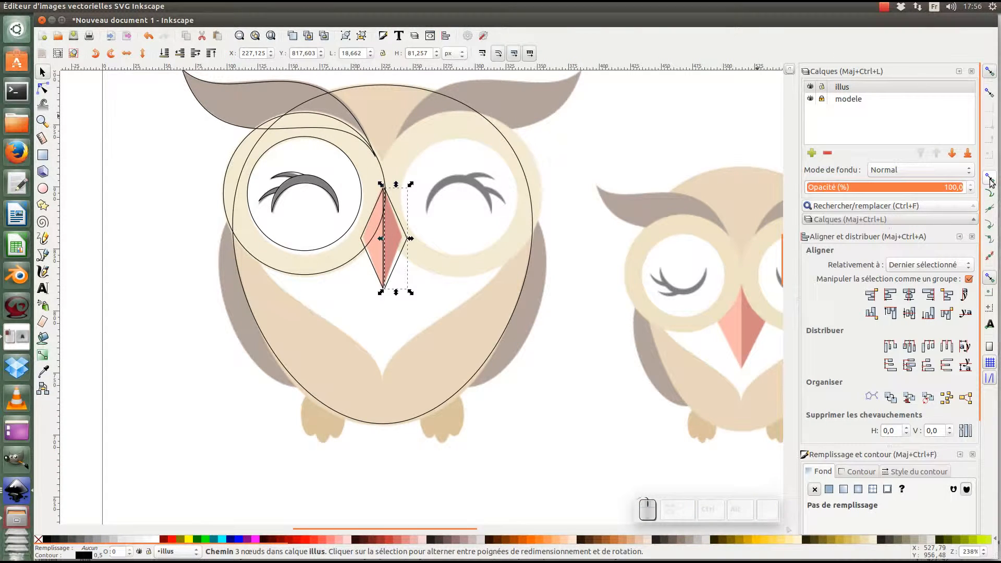
left_click(990, 178)
left_click(988, 225)
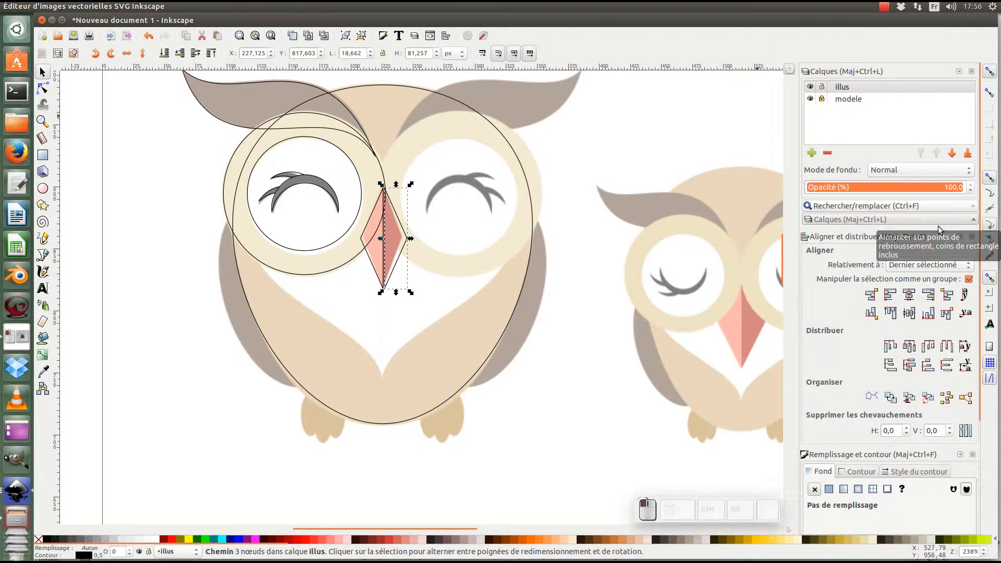
scroll(384, 193, "up", 4)
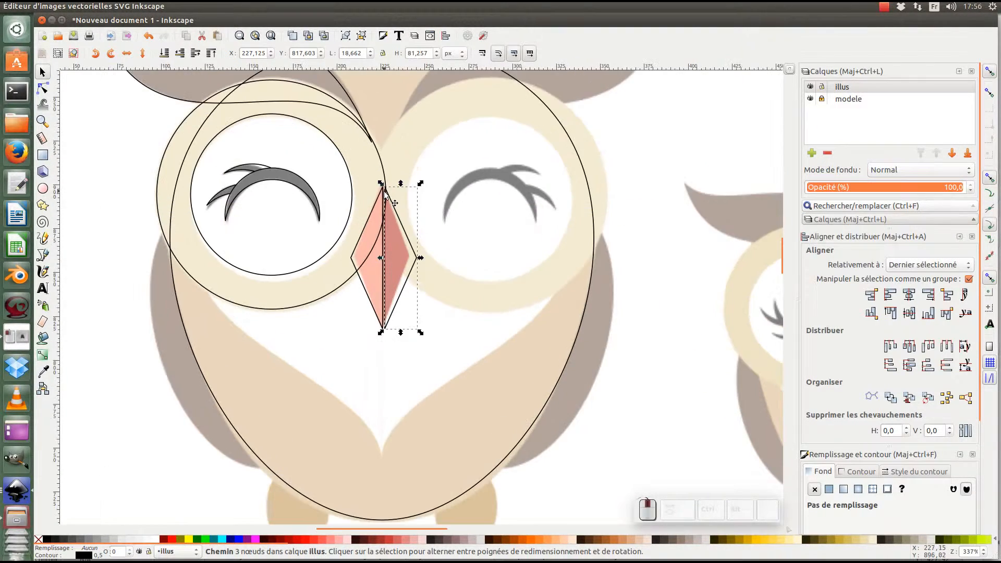
mouse_move(386, 180)
left_mouse_down()
mouse_move(426, 181)
mouse_move(383, 180)
left_mouse_up()
left_click(360, 218, "shift")
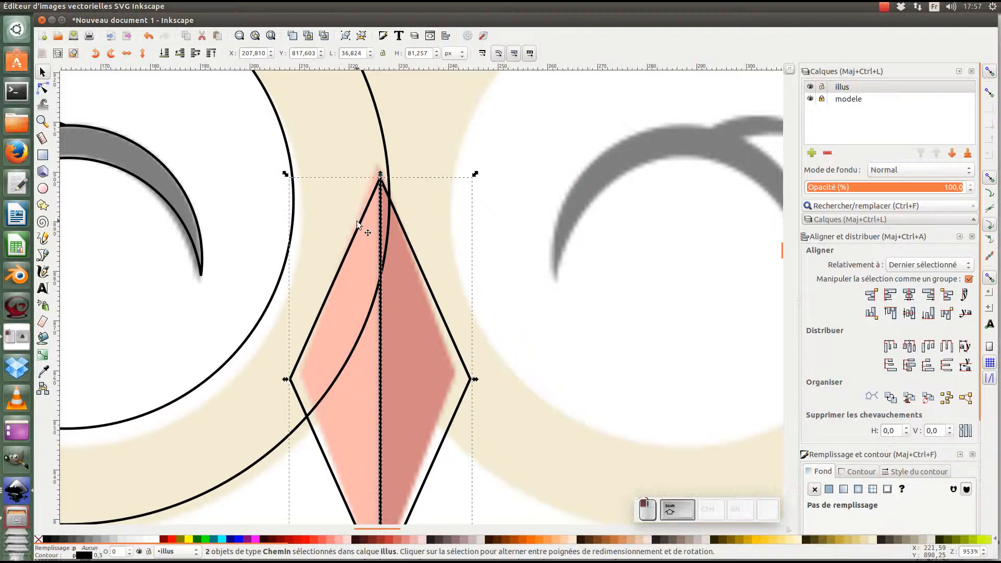
Step: Draw an open Bézier curve from above the beak around the left eye to the chest's lower point, tracing half the heart-shaped chest
key("KP_Subtract")
key("KP_Subtract")
key("KP_Subtract")
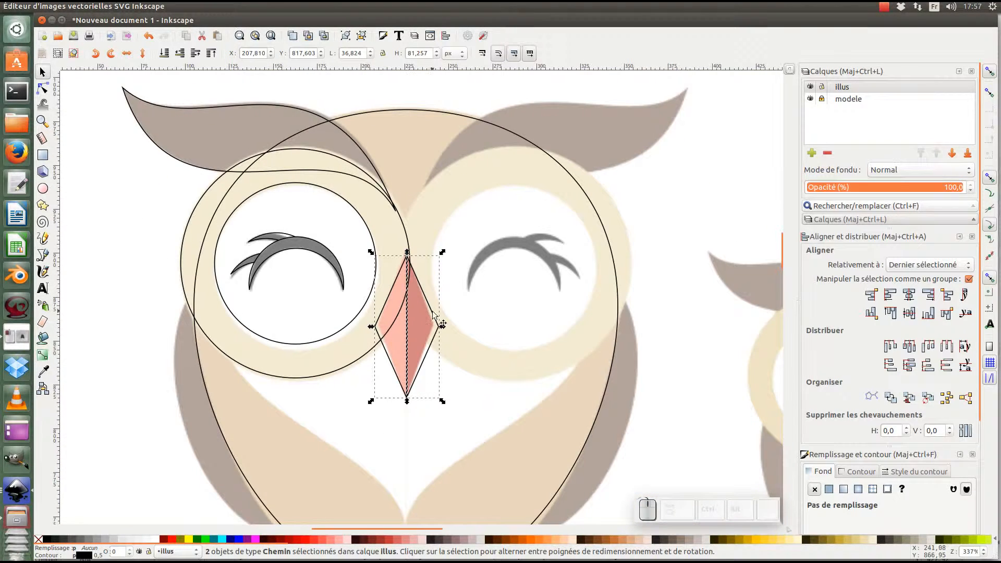
left_click_drag(434, 329, 418, 221)
key("KP_Subtract")
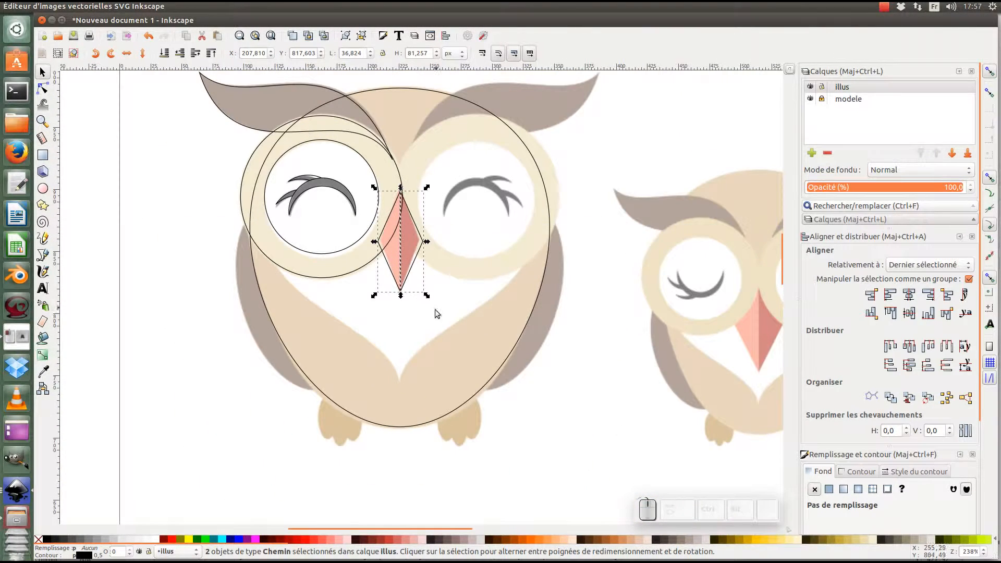
left_click_drag(443, 357, 433, 351)
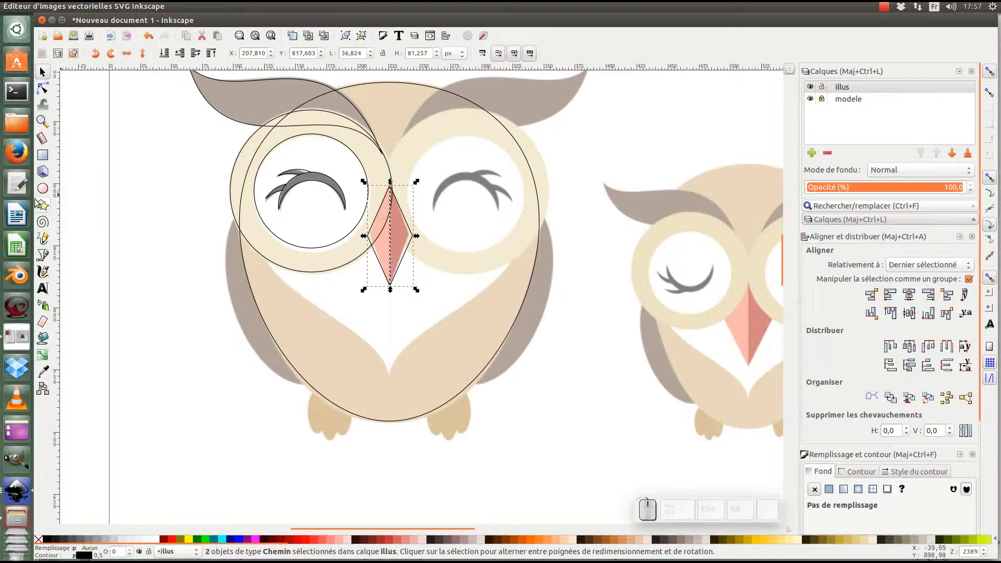
left_click(42, 255)
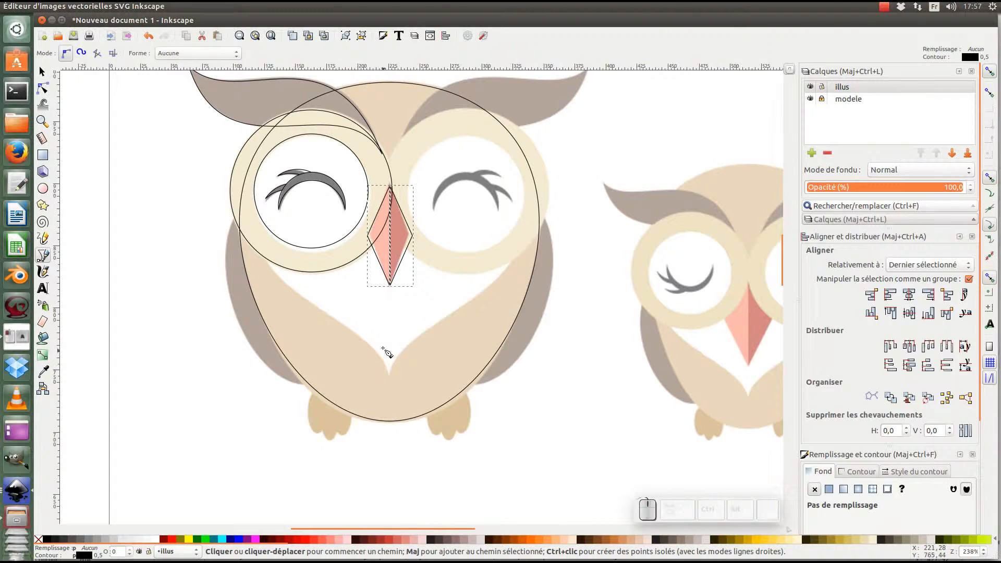
left_click_drag(385, 165, 341, 113)
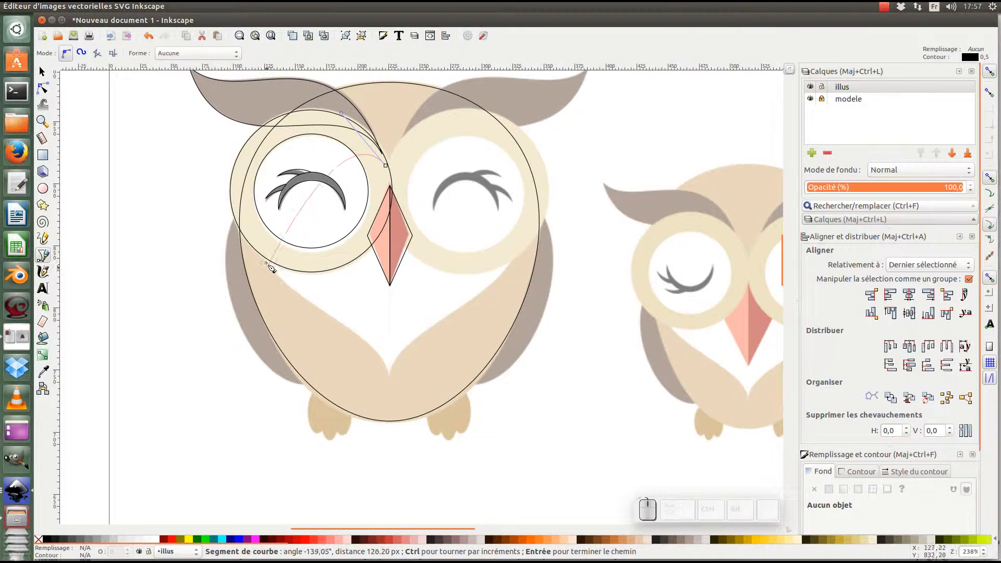
left_click_drag(270, 266, 318, 349)
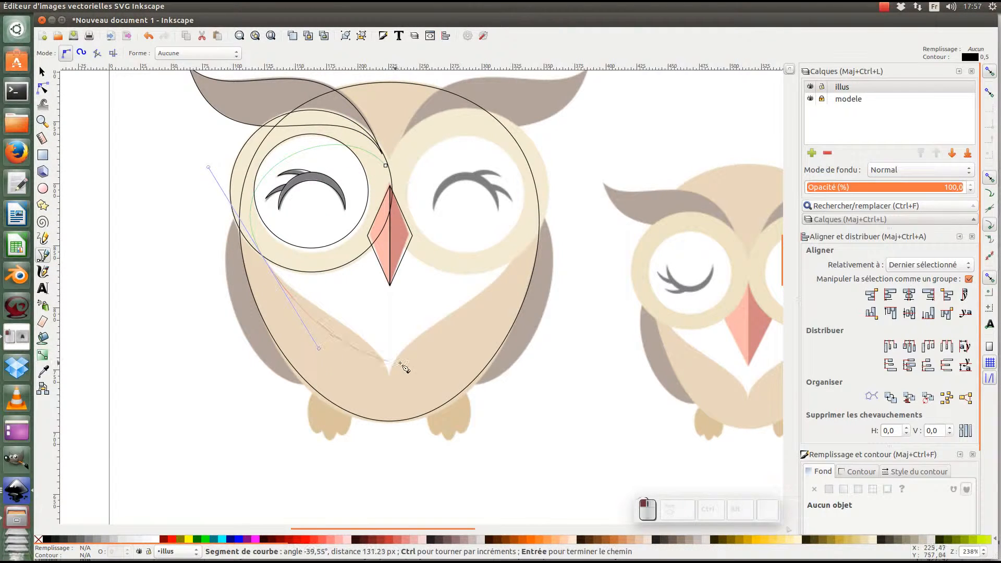
left_click_drag(387, 375, 390, 443)
key("ctrl")
key("Return")
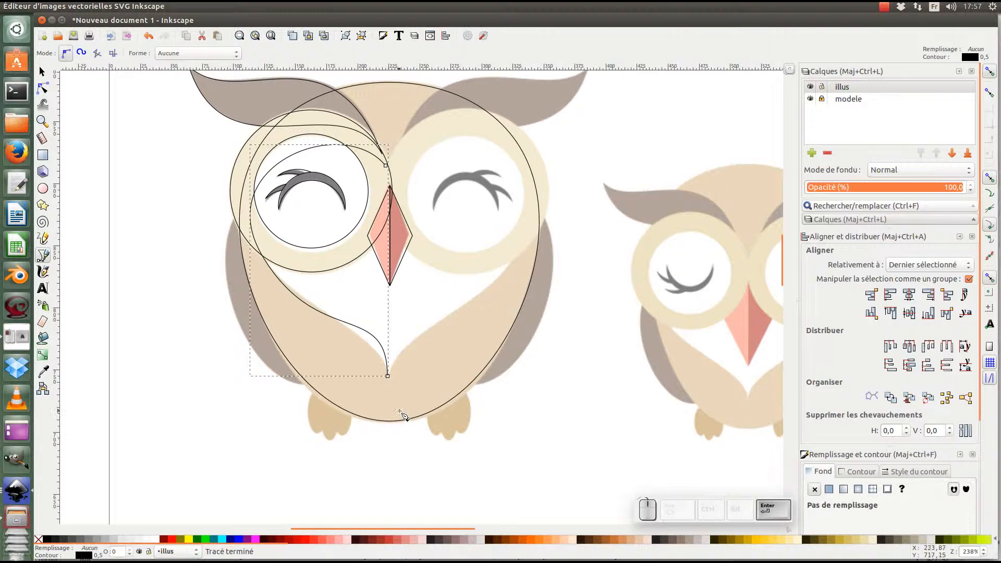
Step: Adjust the curve's handles to follow the chest edge and align its two end nodes on one vertical line
key("n")
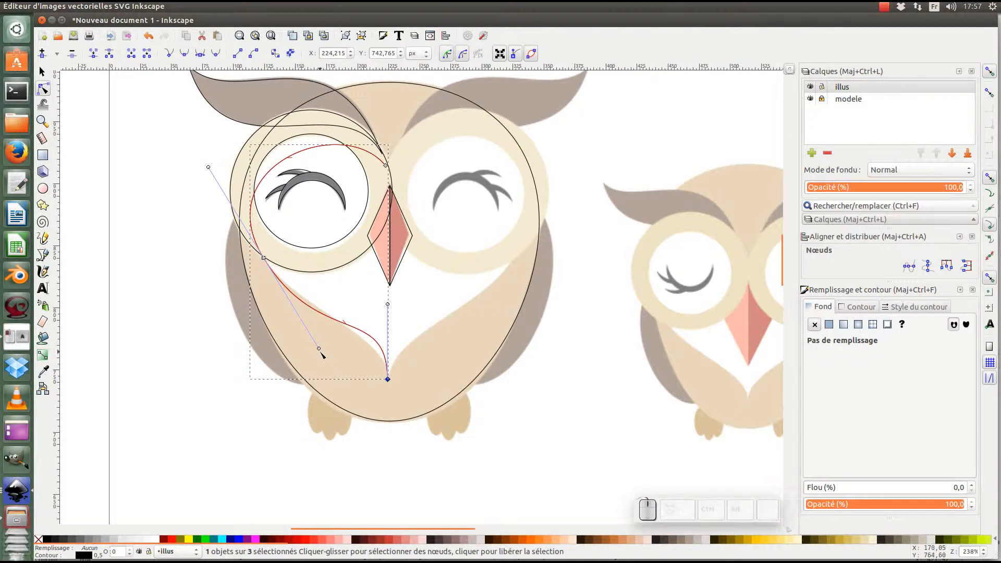
left_click_drag(319, 349, 290, 307)
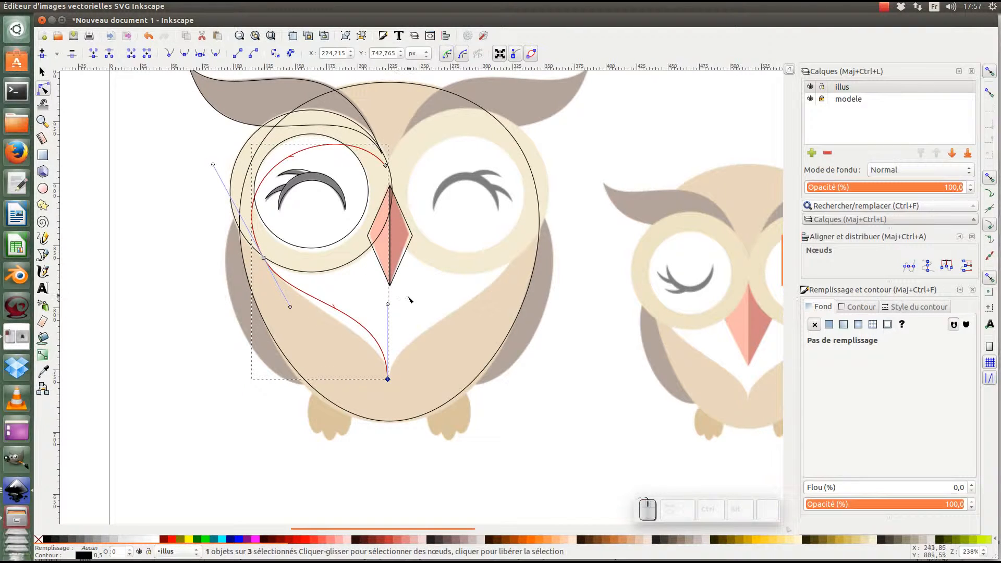
left_click_drag(389, 304, 395, 334)
left_click_drag(434, 135, 378, 432)
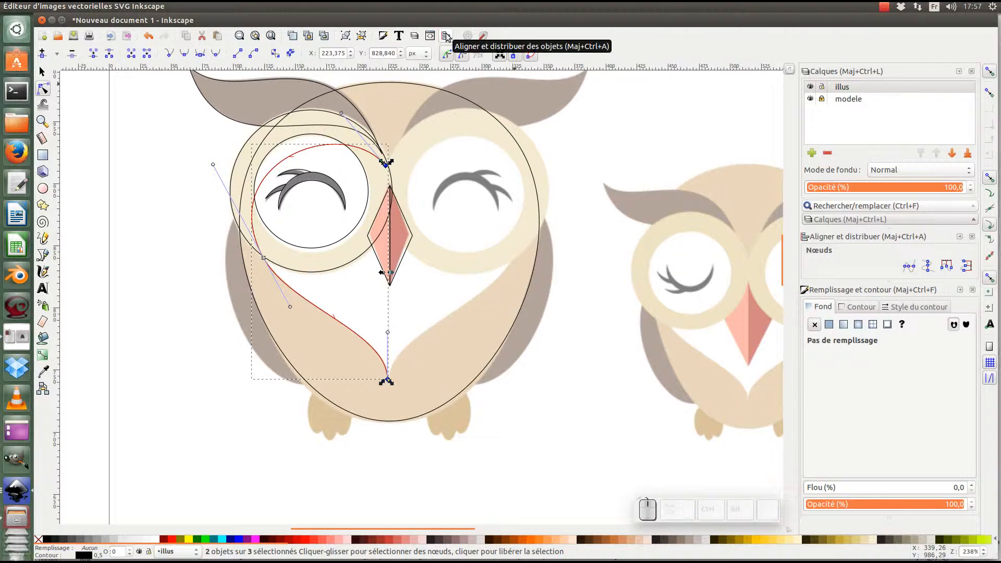
left_click(928, 266)
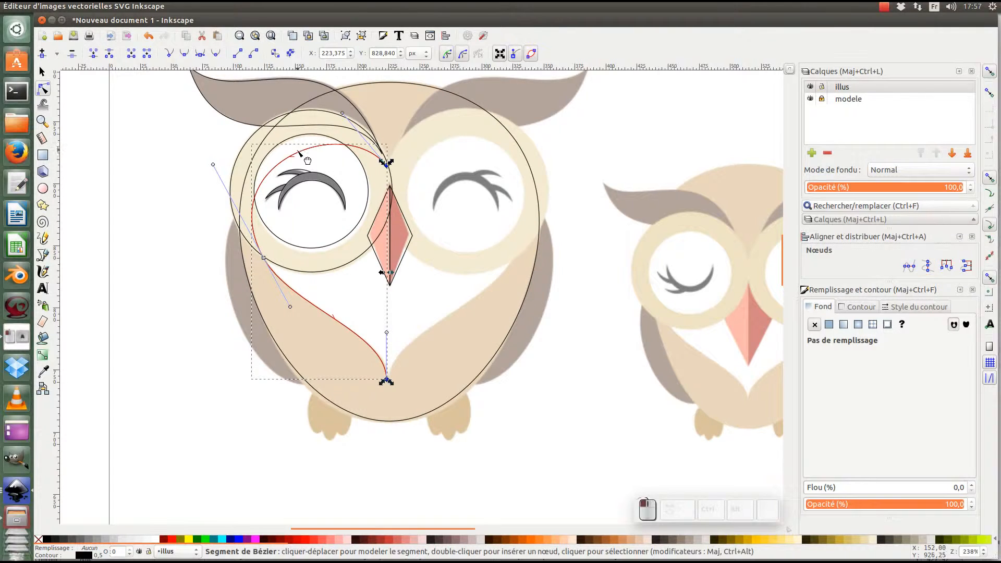
key("F1")
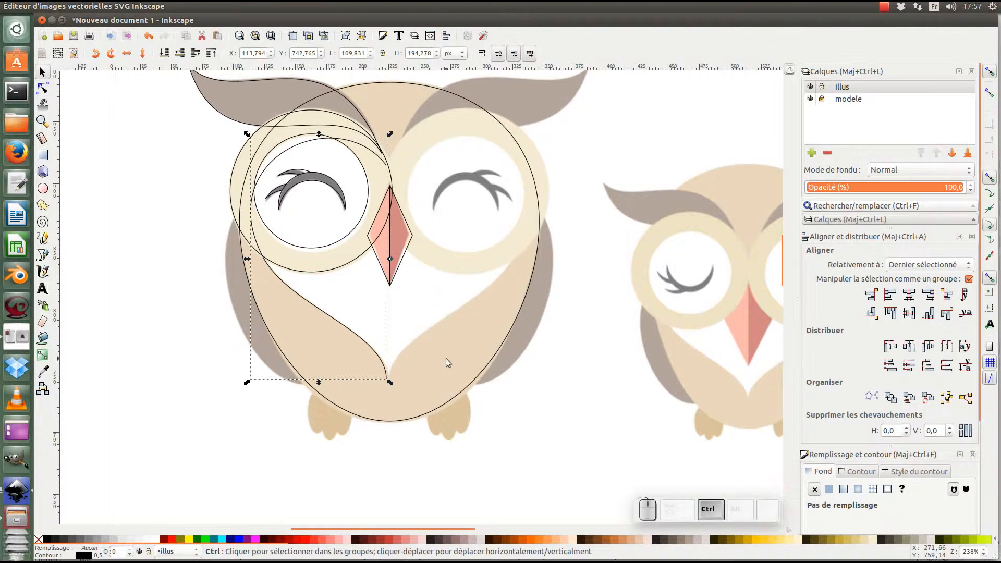
Step: Mirror a copy of the chest curve horizontally and snap its lower end to the original's lower end
key("ctrl+d")
key("h")
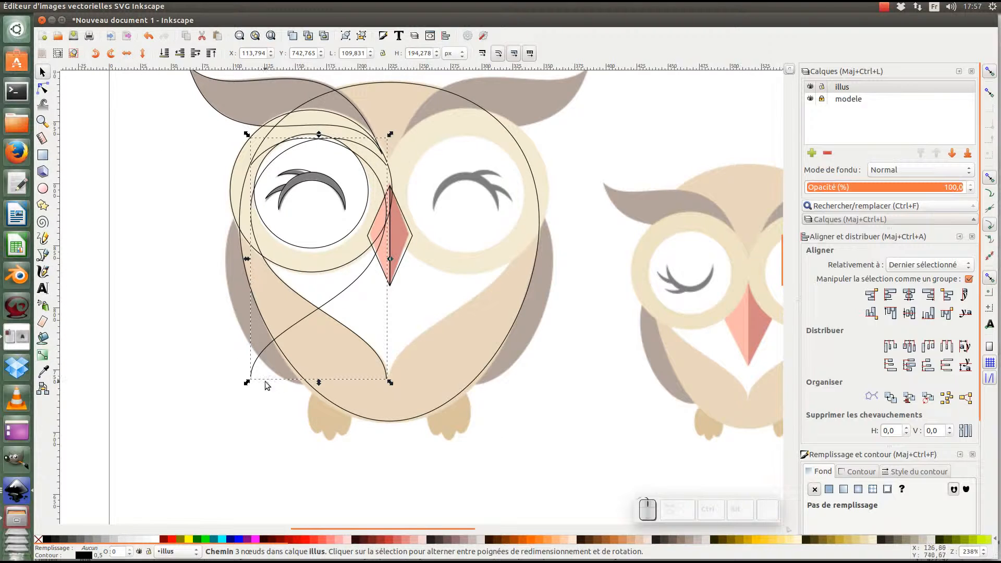
left_click_drag(251, 376, 388, 379)
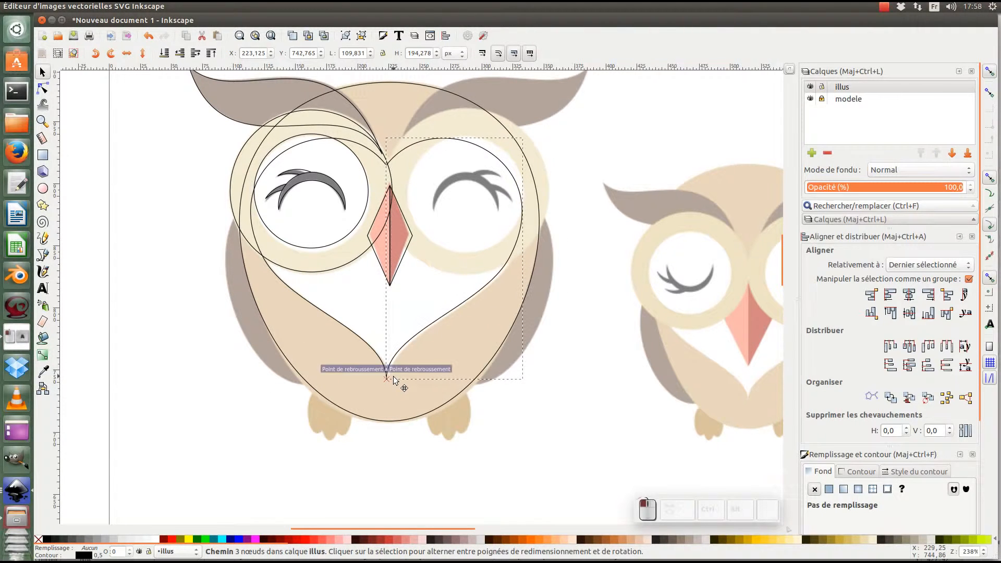
Step: Combine the two chest halves into one path and join their overlapping end nodes to close the heart shape
left_click(381, 348, "shift")
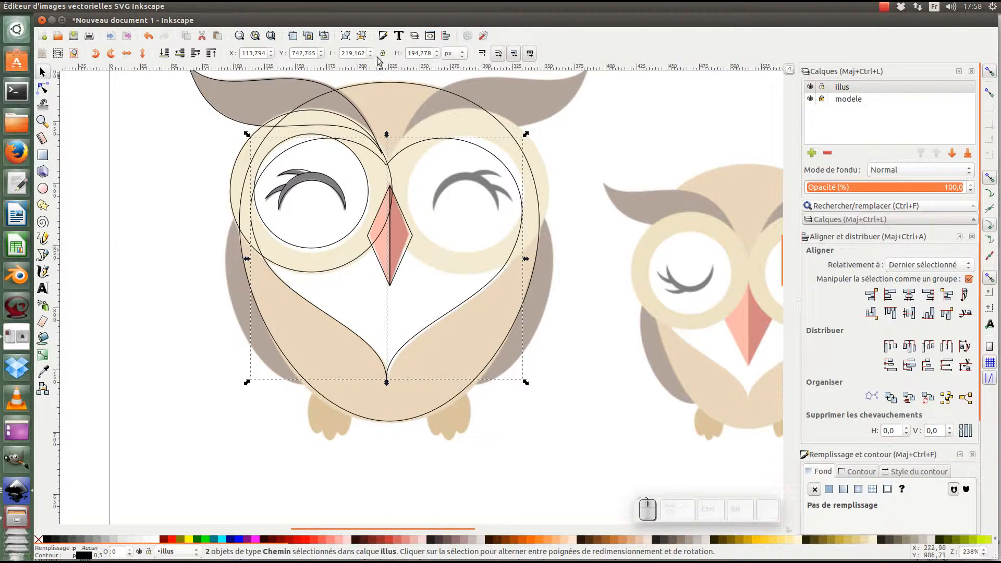
left_click(211, 6)
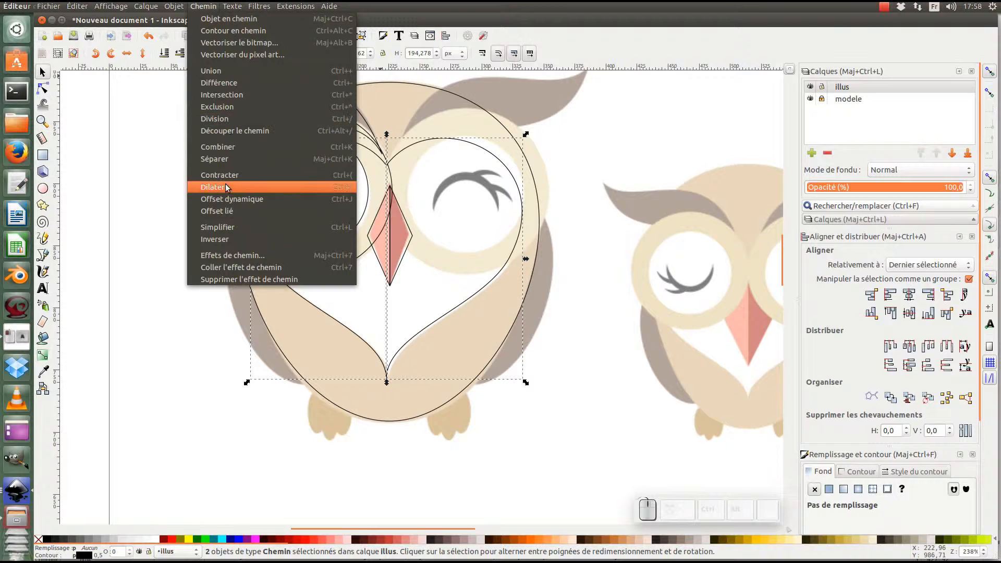
left_click(217, 147)
key("n")
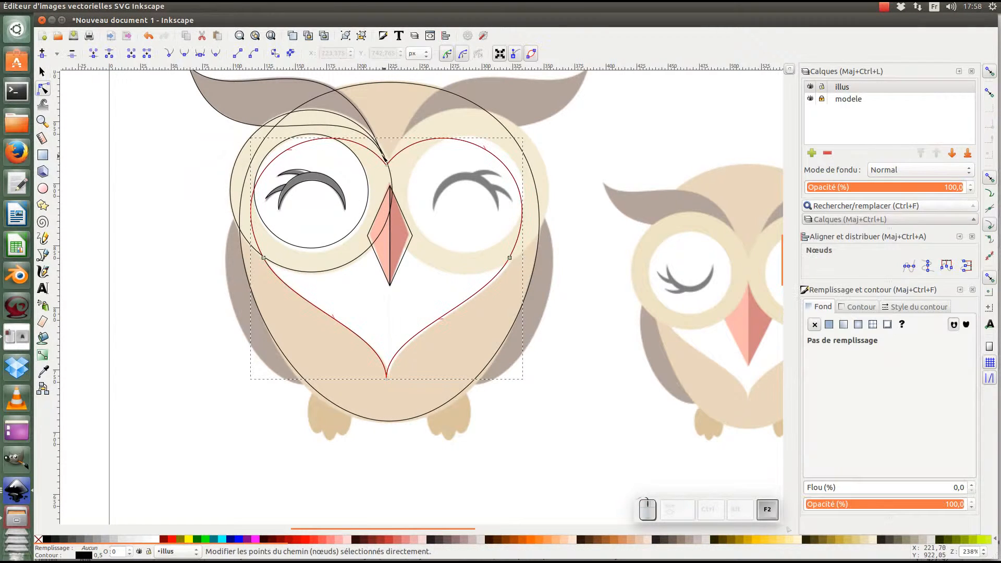
left_click_drag(351, 102, 431, 433)
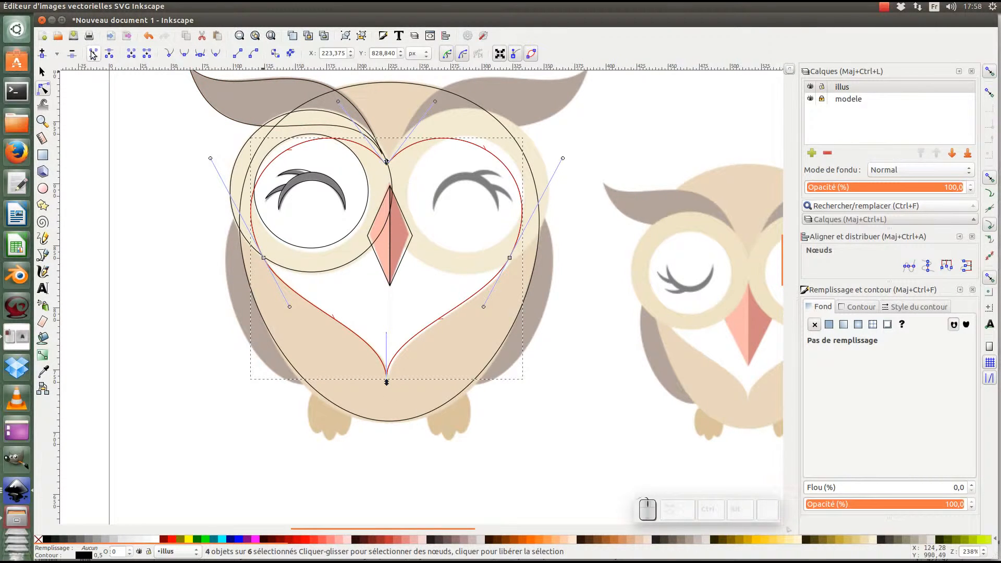
key("F1")
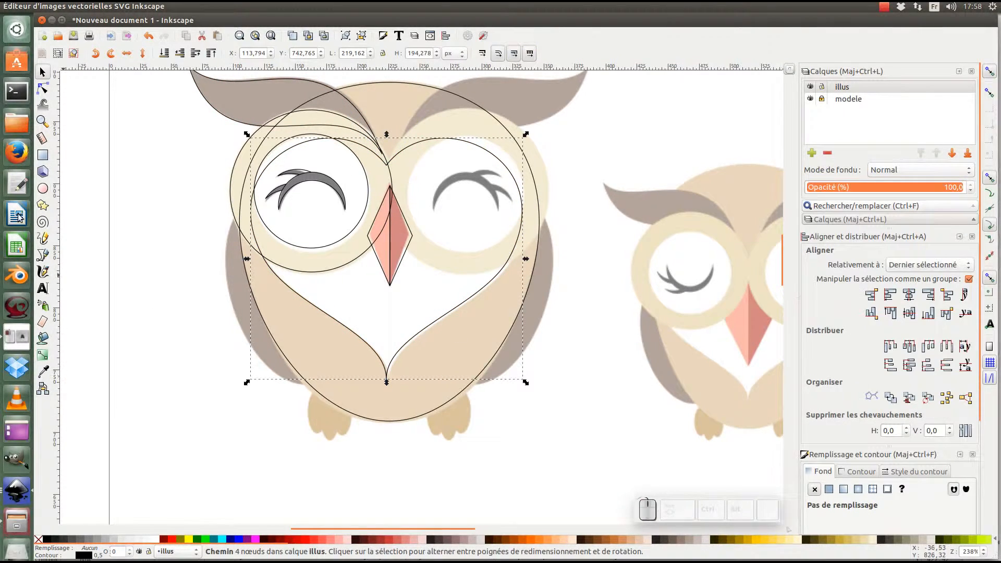
Step: Draw an ellipse about 14 × 33 px over the outer toe of the left foot
left_click(43, 190)
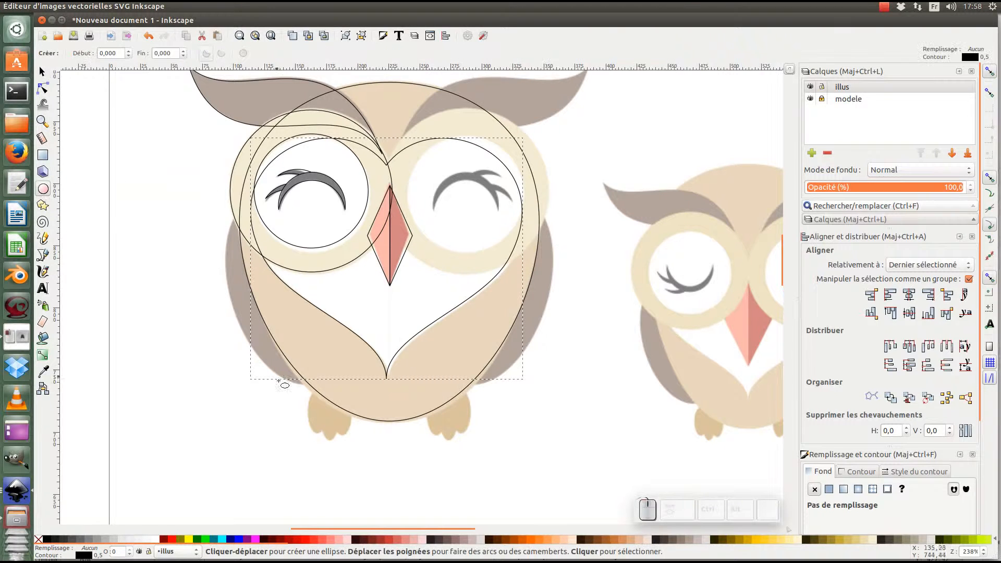
left_click_drag(308, 394, 324, 434)
key("s")
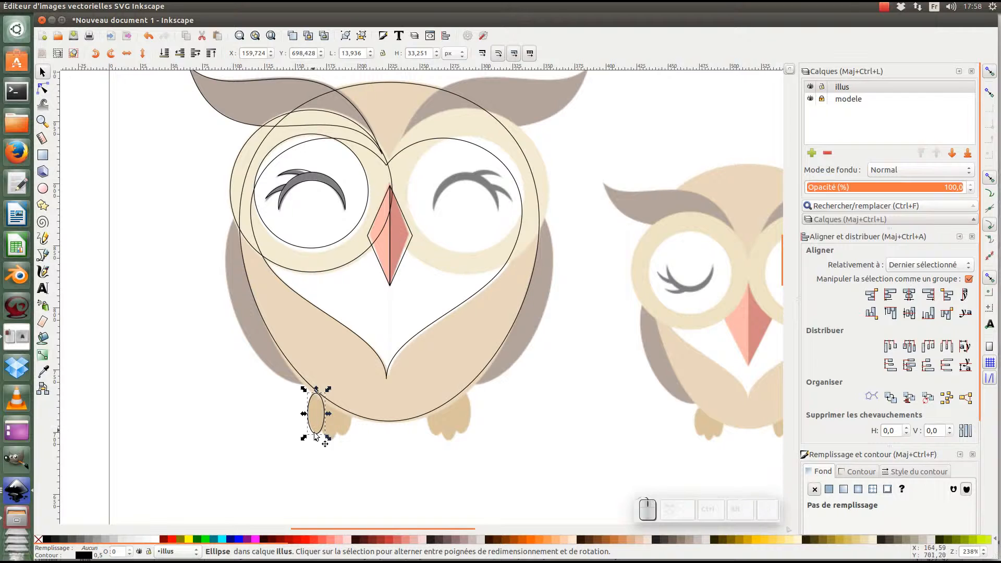
Step: Duplicate the toe ellipse twice, fitting a taller copy over the middle toe and a same-size copy over the inner toe
key("ctrl+d")
left_click_drag(322, 434, 336, 442)
left_click_drag(329, 397, 330, 387)
left_click(312, 432)
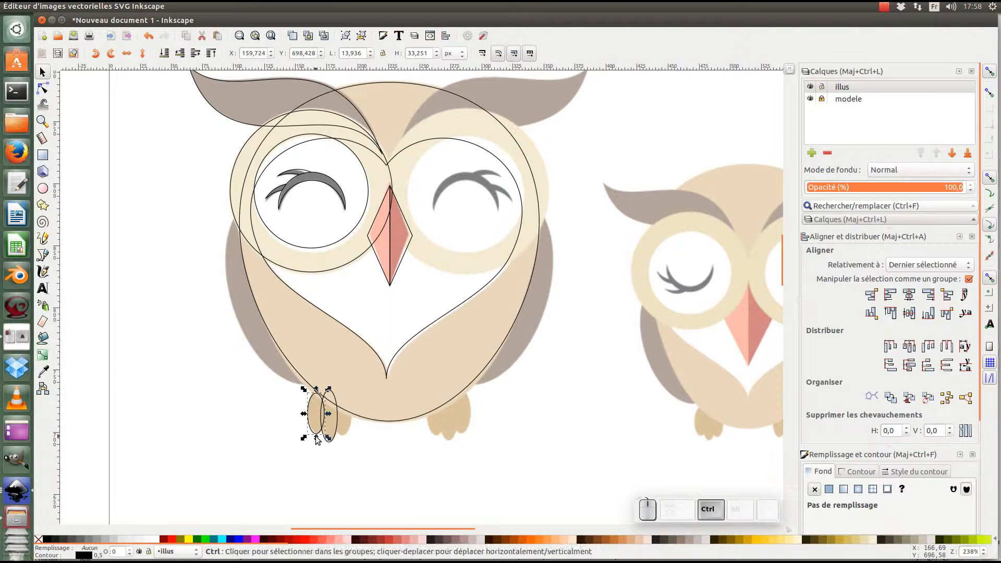
key("ctrl+d")
left_click_drag(312, 428, 339, 429)
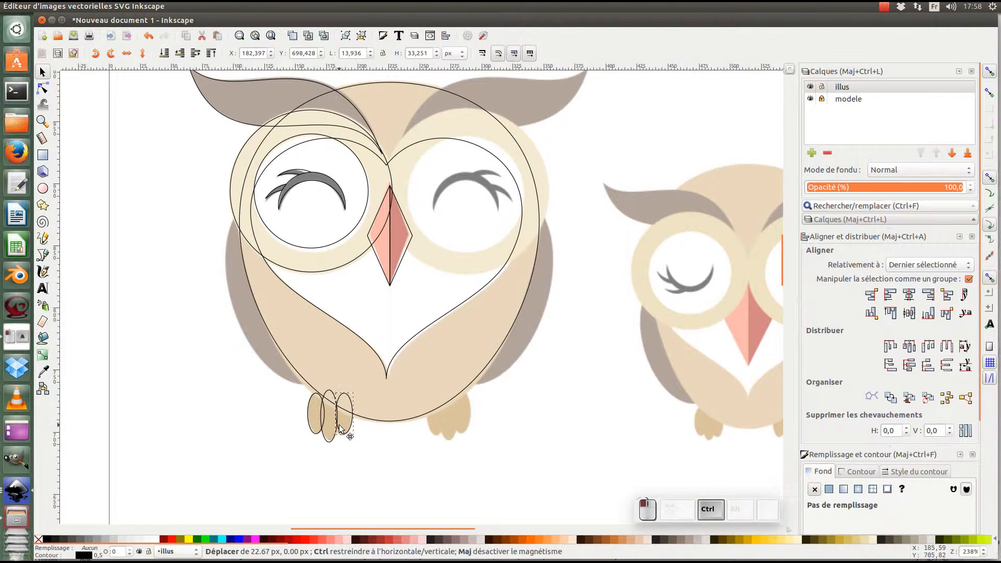
Step: Distribute the three toe ellipses with equal horizontal gaps and refit them over the left foot at about 37 × 44 px overall
left_click_drag(272, 462, 392, 362)
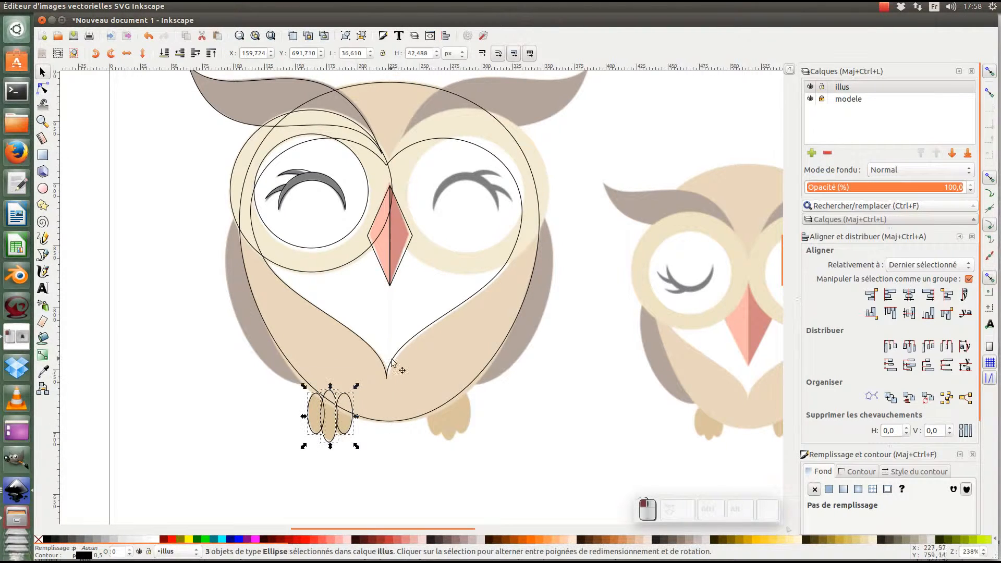
left_click(946, 347)
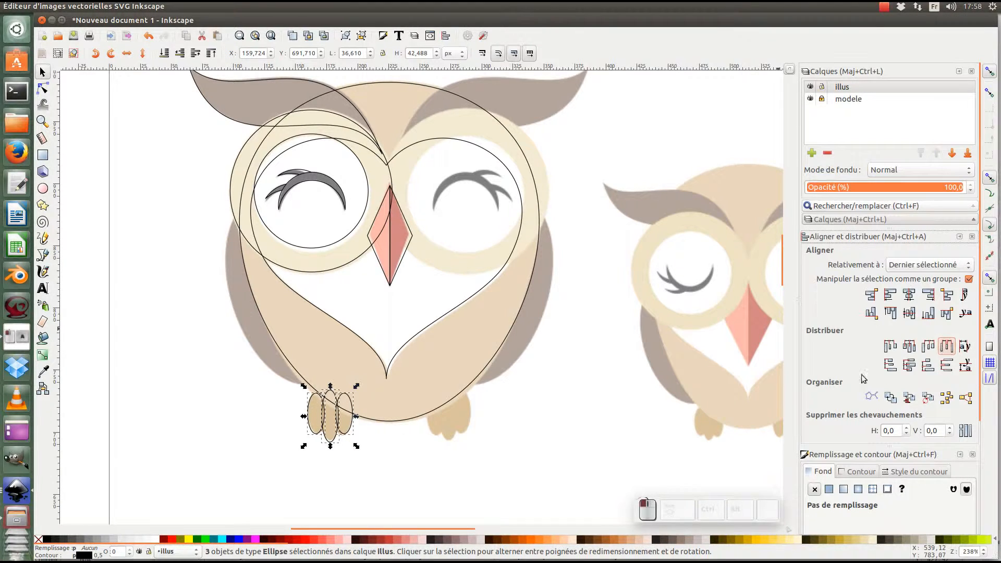
left_click(320, 463)
left_click_drag(286, 472, 370, 380)
left_click_drag(344, 433, 330, 444)
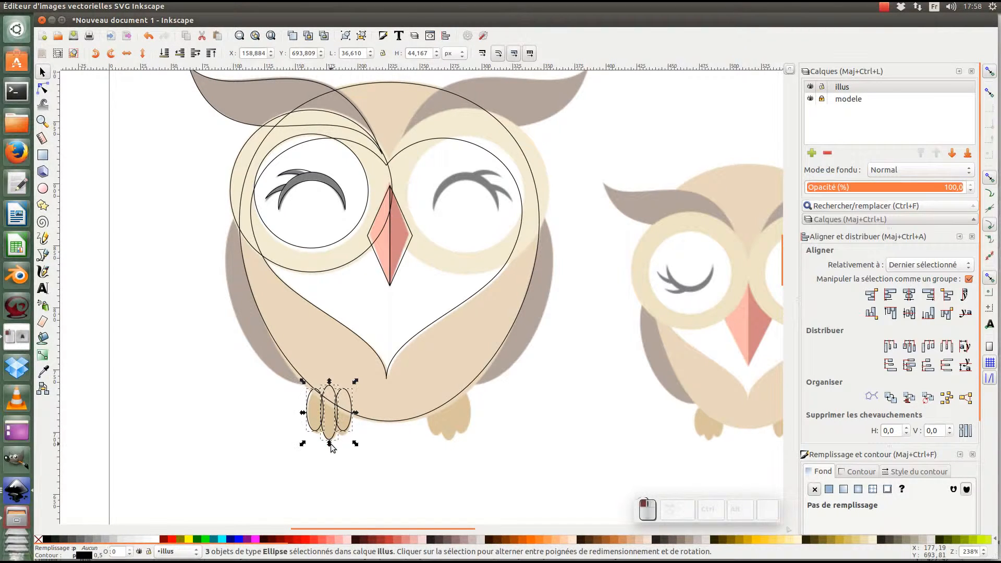
left_click(218, 354)
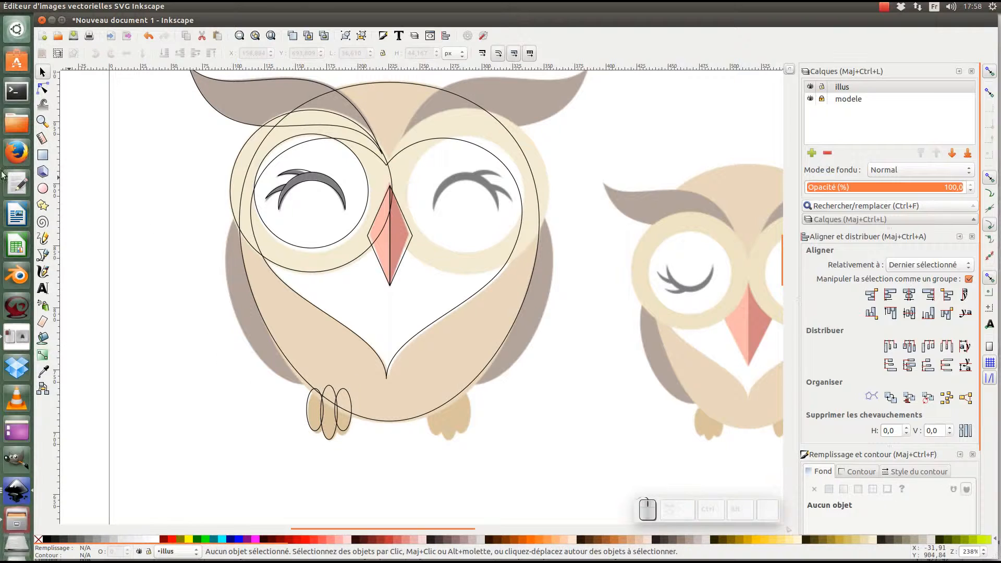
Step: Draw an ellipse about 79 × 148 px beside the owl's left wing
left_click(43, 188)
left_click_drag(168, 212, 267, 396)
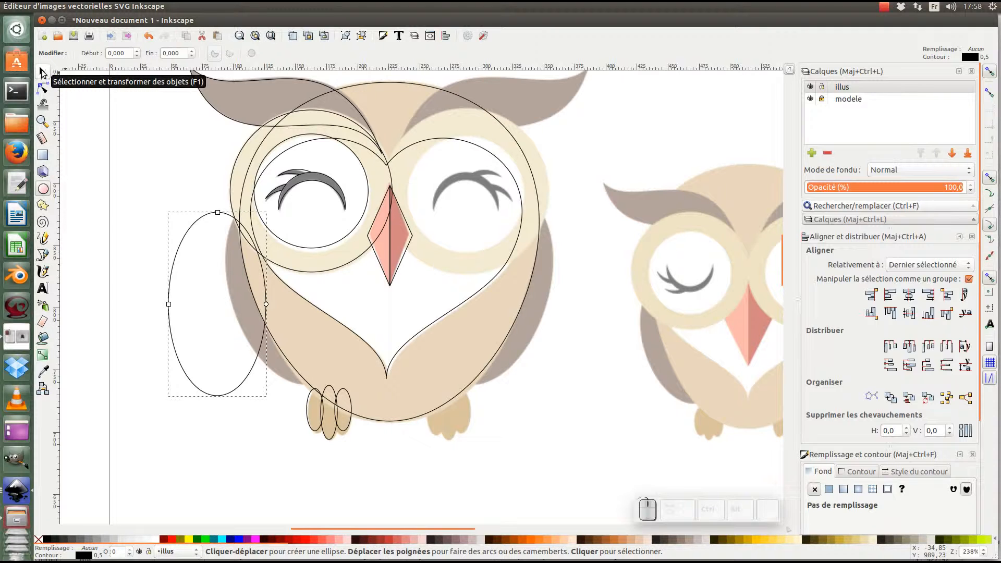
left_click(43, 70)
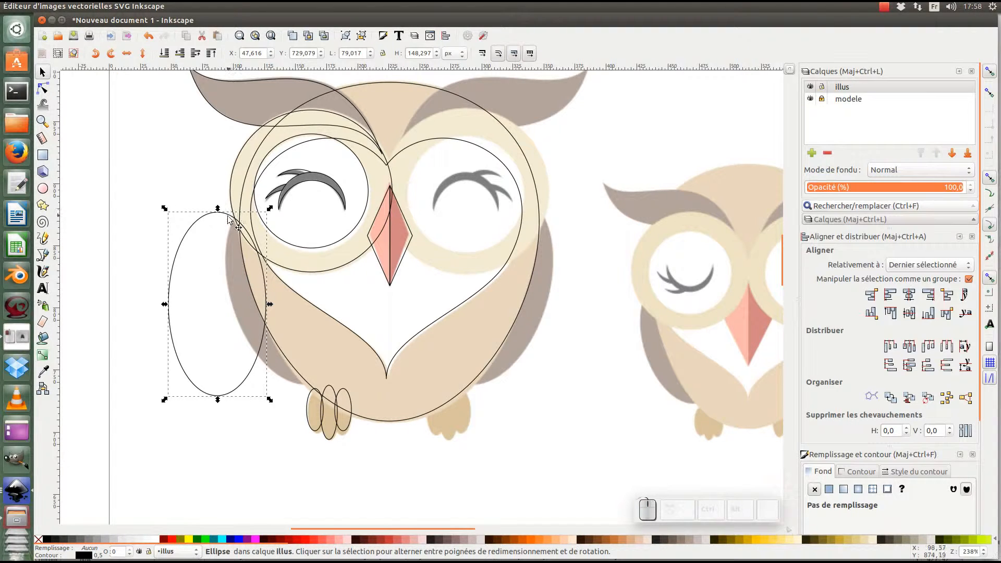
Step: Skew the wing ellipse to about 87 × 148 px and place it so its outer edge follows the left wing
left_click(205, 215)
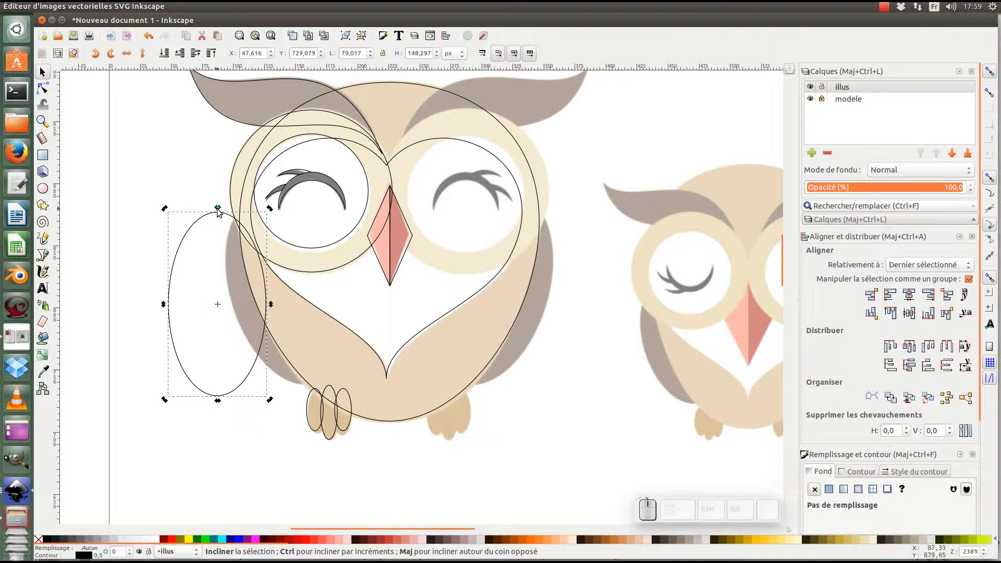
left_click_drag(218, 208, 279, 196)
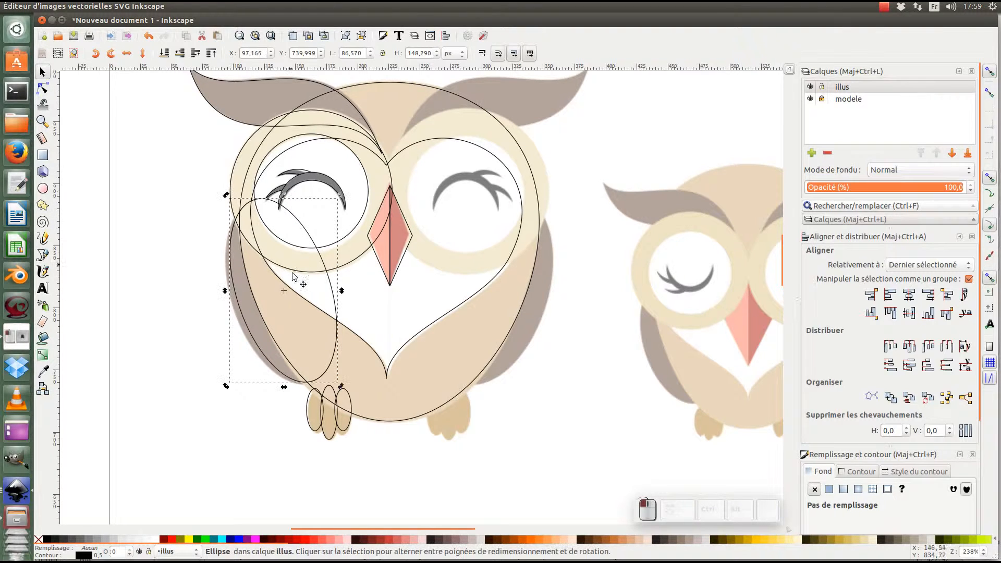
left_click_drag(334, 352, 330, 354)
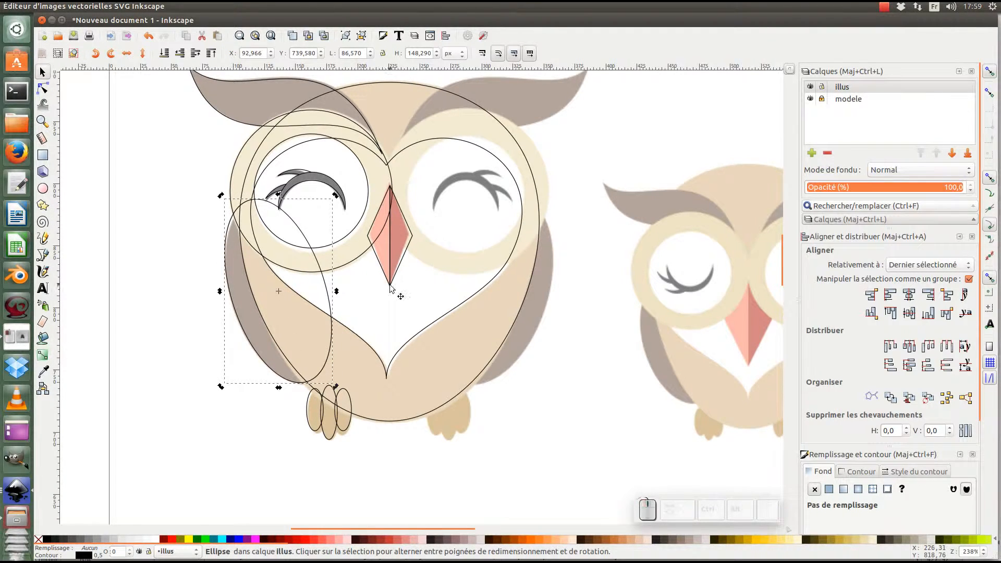
Step: Raise the opacity of the reference layer "modele" to 100%
left_click_drag(390, 285, 403, 324)
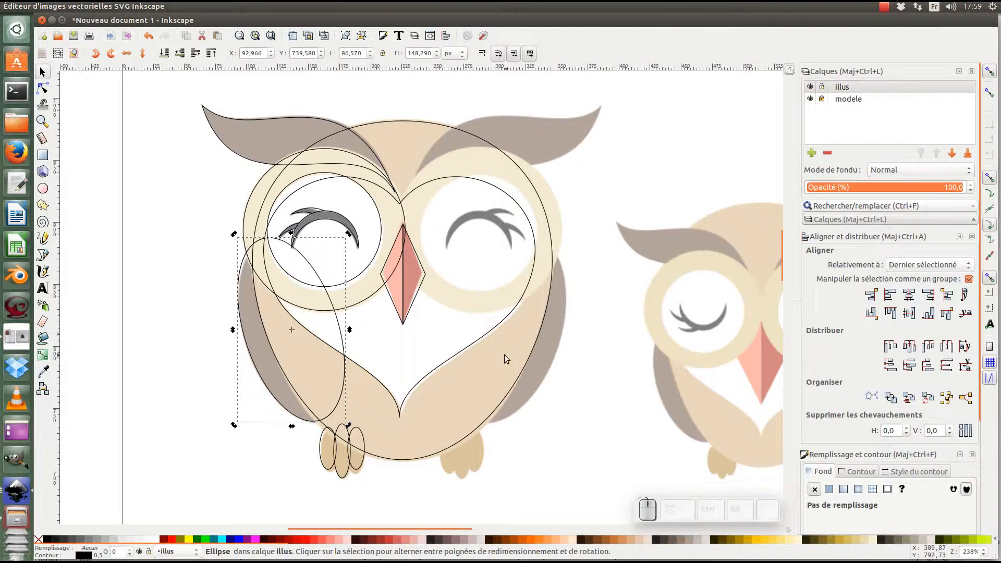
left_click_drag(453, 422, 450, 405)
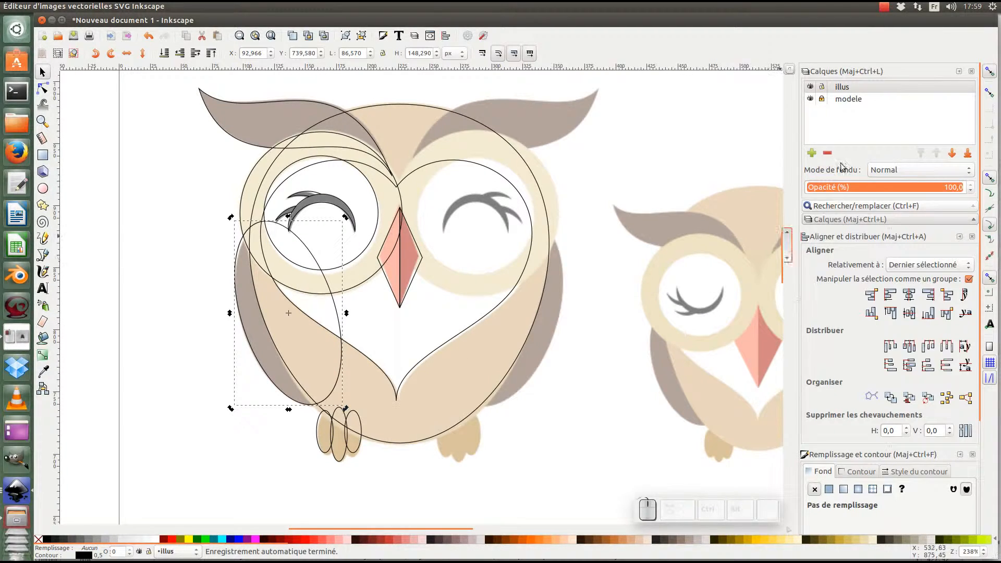
left_click(855, 99)
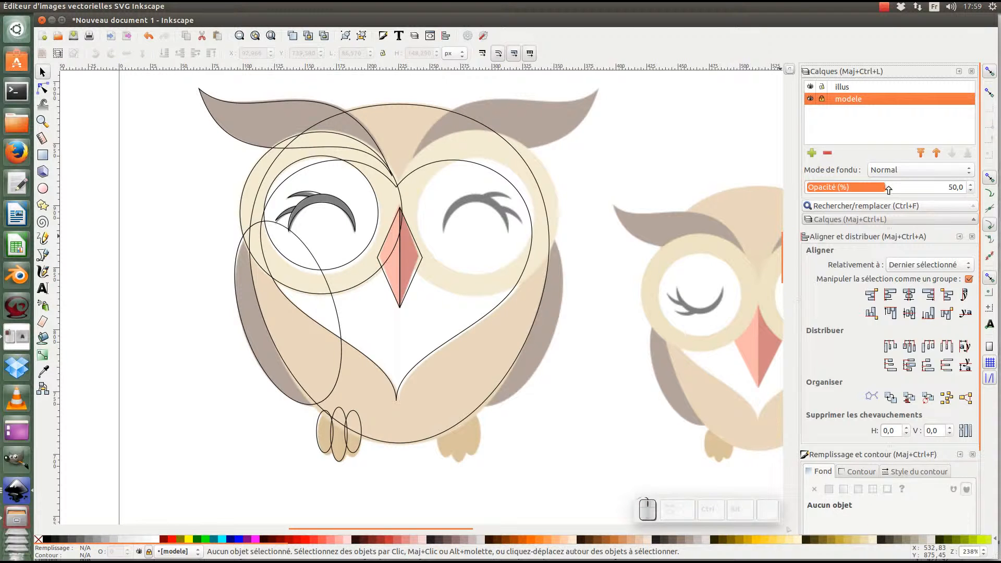
left_click_drag(888, 189, 998, 186)
Step: Fill the left half of the beak with the light coral (#f5745e) sampled from the reference owl
scroll(369, 214, "up", 1, "ctrl")
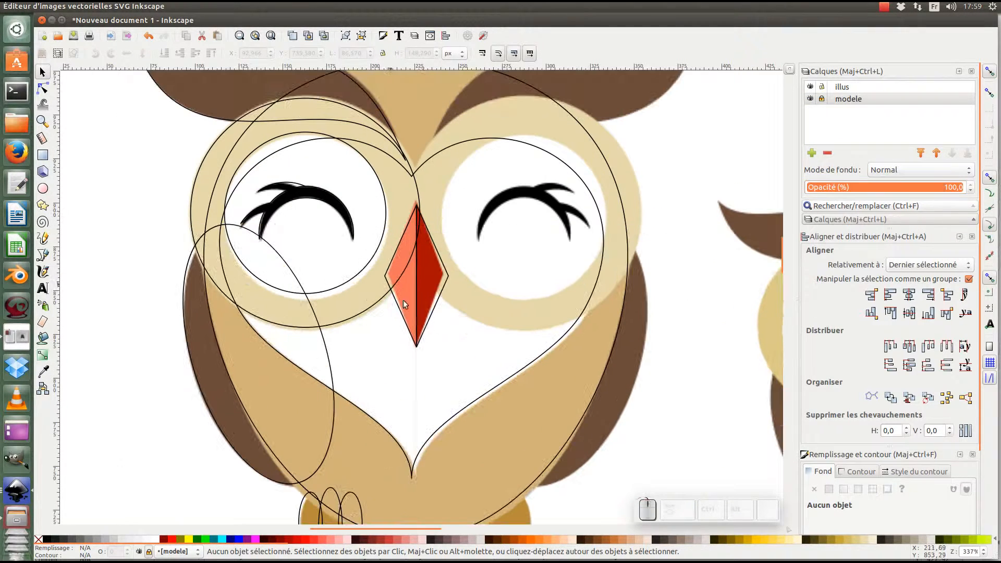
double_click(385, 298)
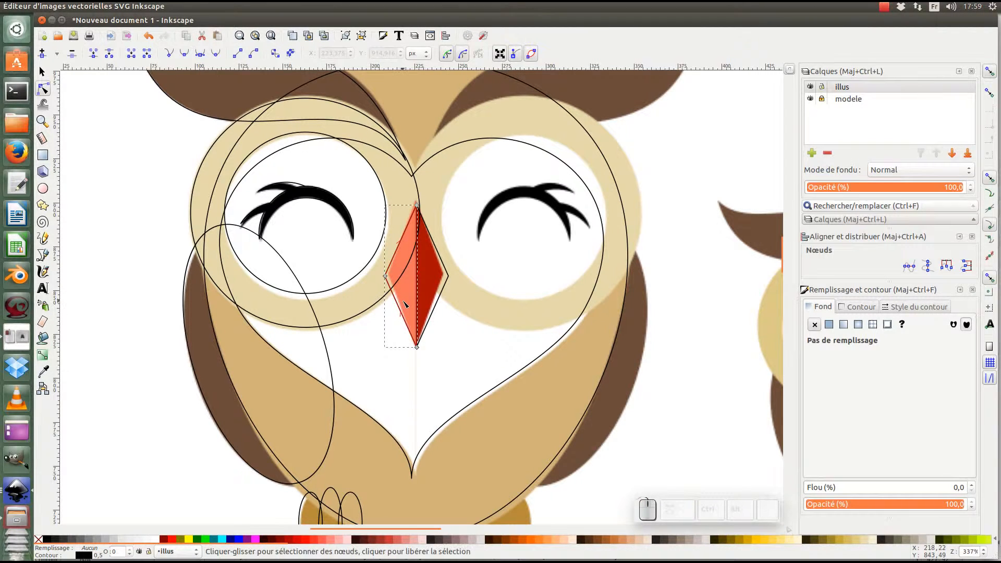
left_click(42, 371)
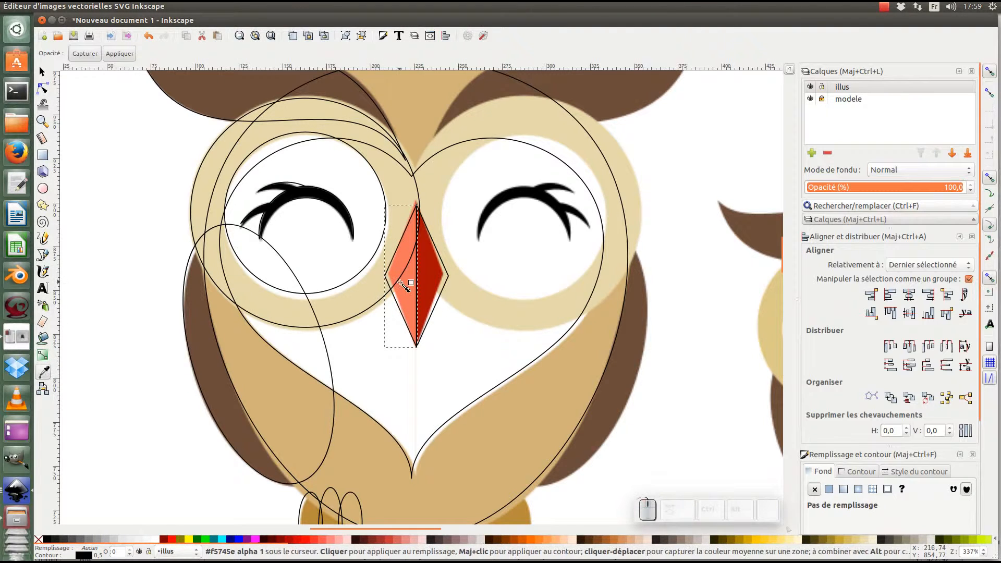
left_click(416, 302)
Step: Fill the right half of the beak with the dark red (#a60e03) sampled from the reference
key("n")
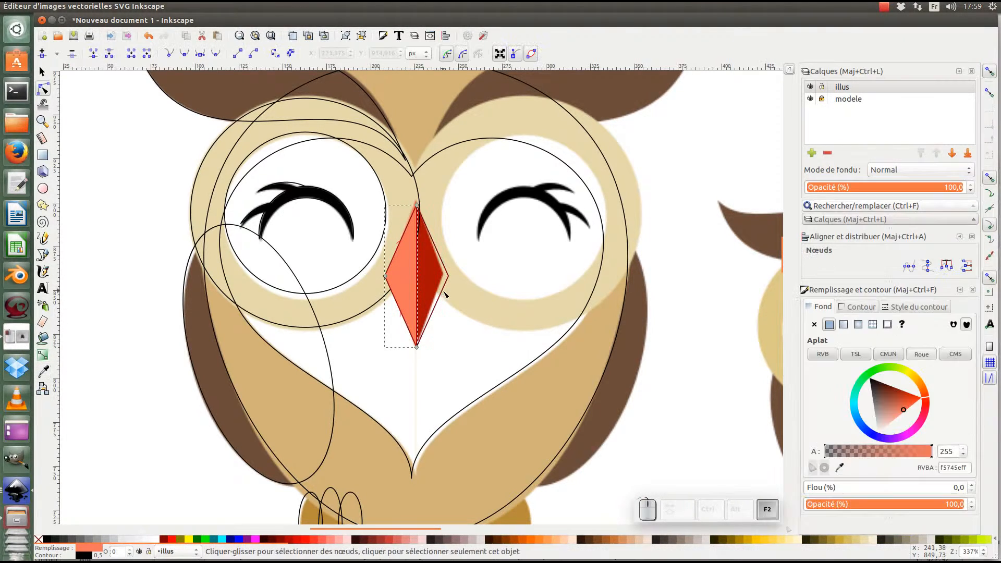
left_click(442, 293)
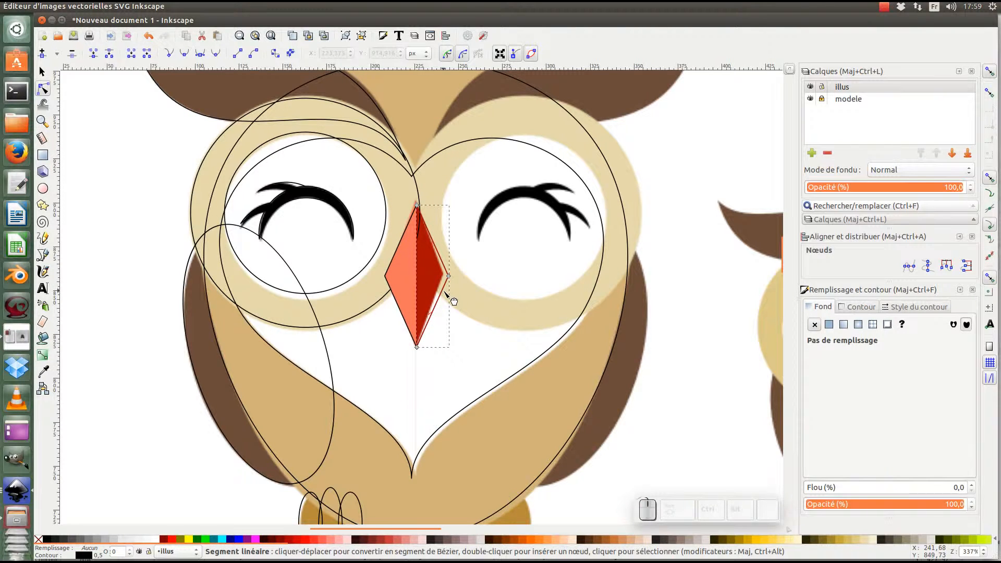
key("F7")
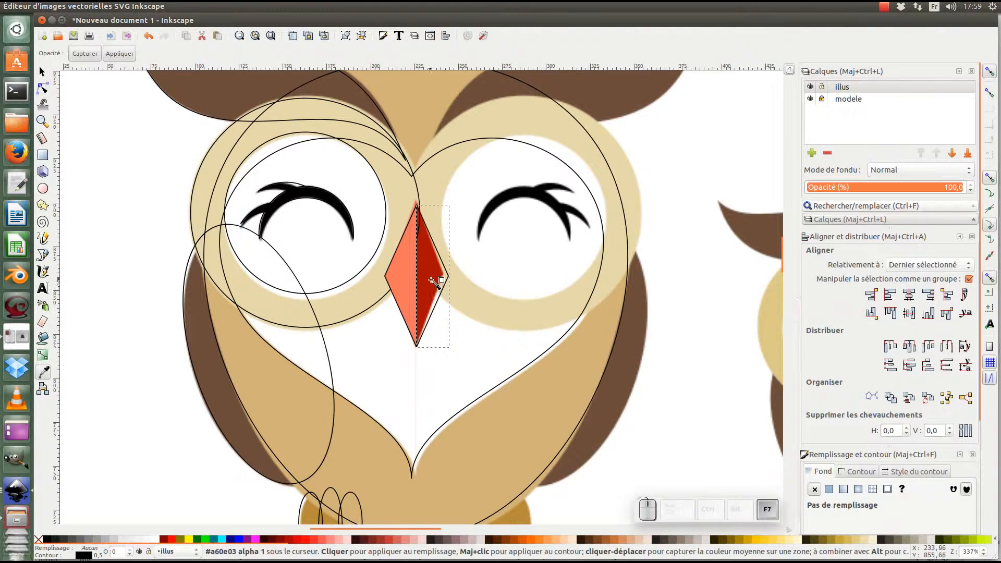
left_click(433, 282)
scroll(396, 266, "up", 2)
scroll(396, 266, "left", 1)
Step: Fill the left eye's lash shape with black and the inner eye circle with white
key("F2")
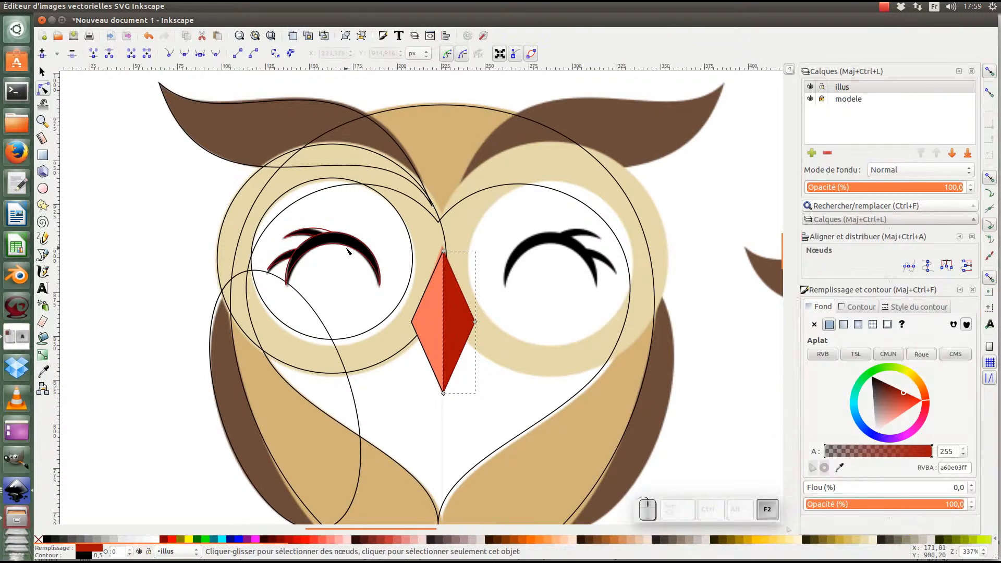
left_click(347, 250)
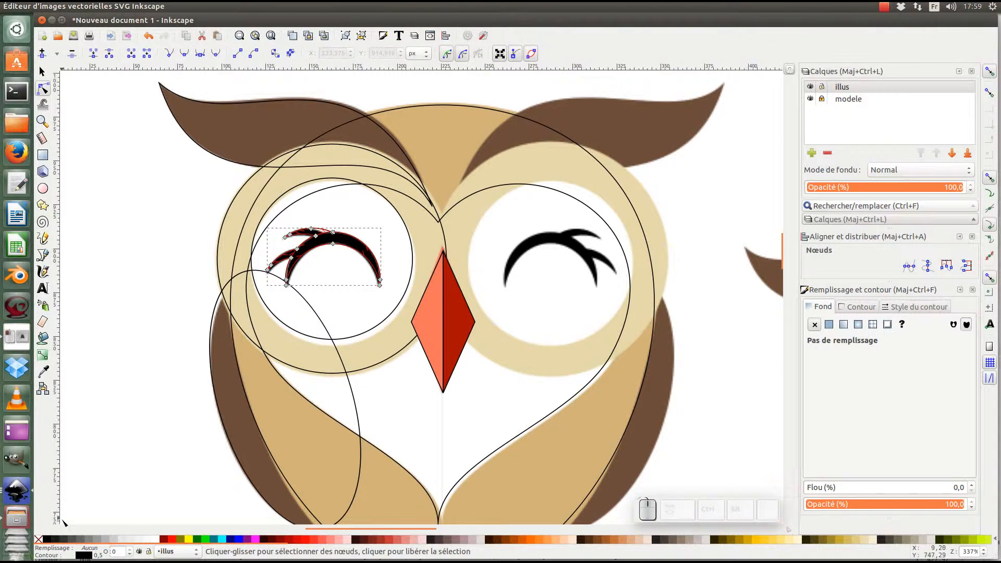
left_click(47, 539)
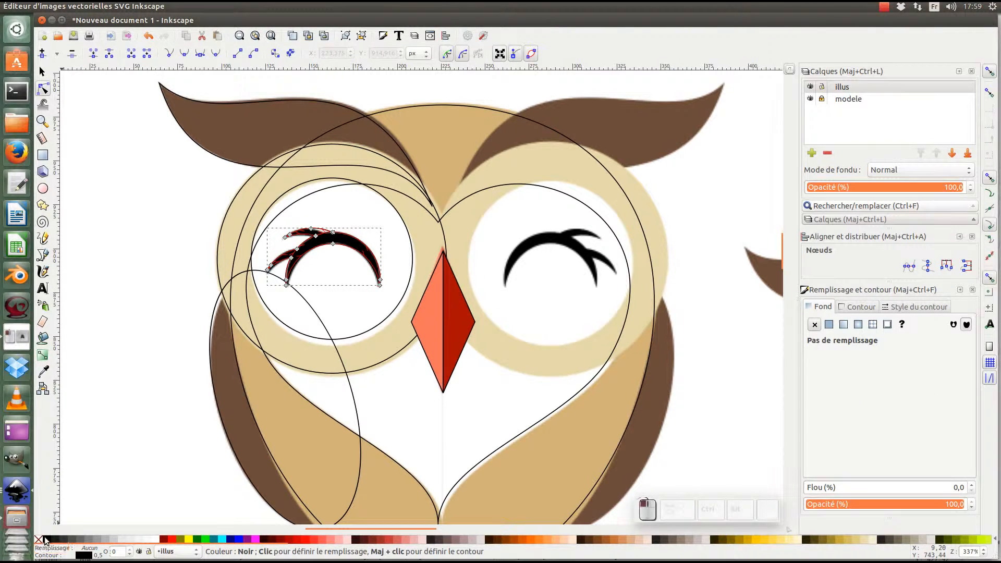
left_click(375, 332)
left_click(152, 539)
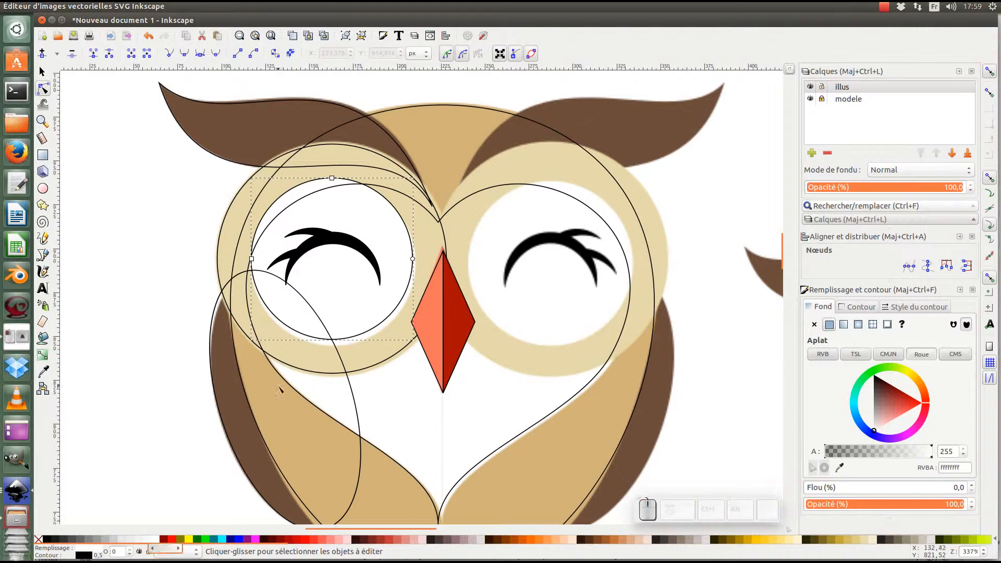
Step: Fill the outer eye circle with the beige sampled from the reference and lower it behind the white eye circle and lashes
left_click(375, 368)
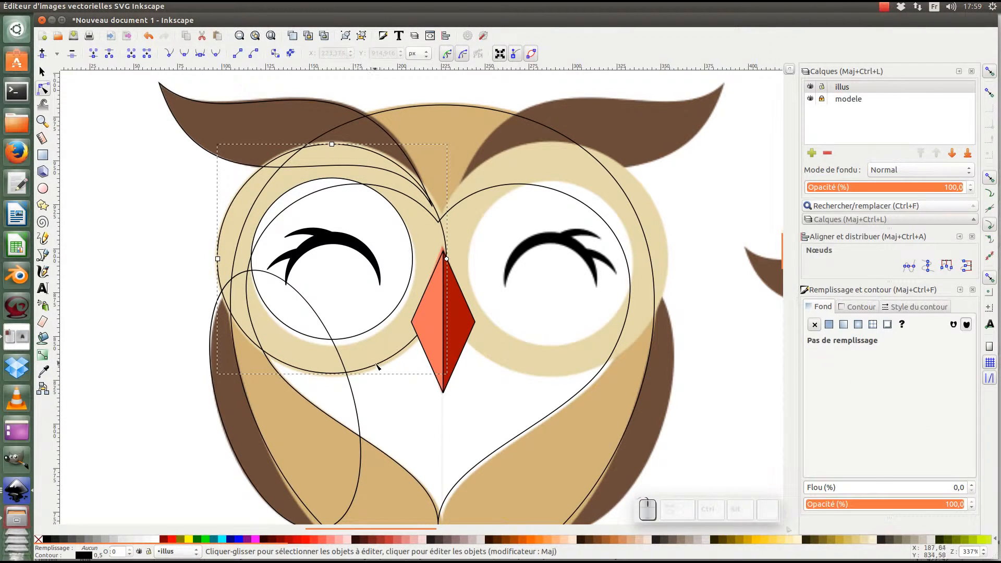
key("F7")
left_click(376, 359)
key("F1")
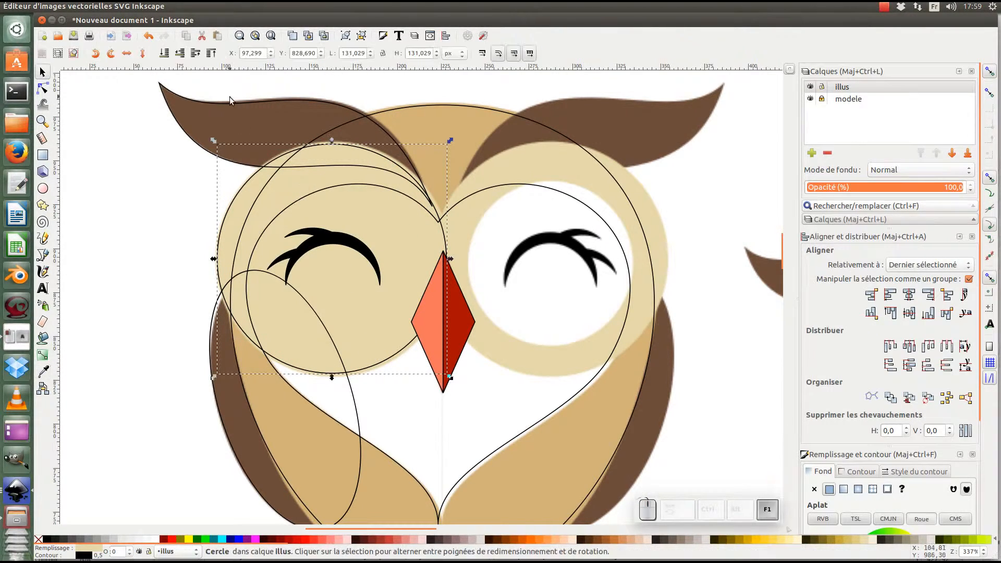
left_click(181, 55)
Step: Fill the left brow with the dark brown (#6c4b3a) sampled from the reference
left_click(312, 101)
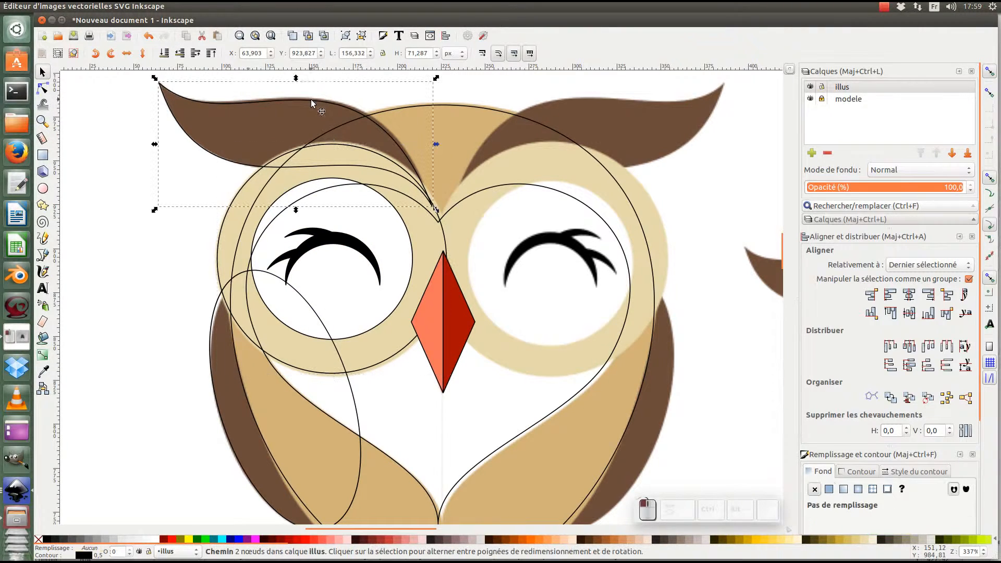
key("F7")
left_click(277, 131)
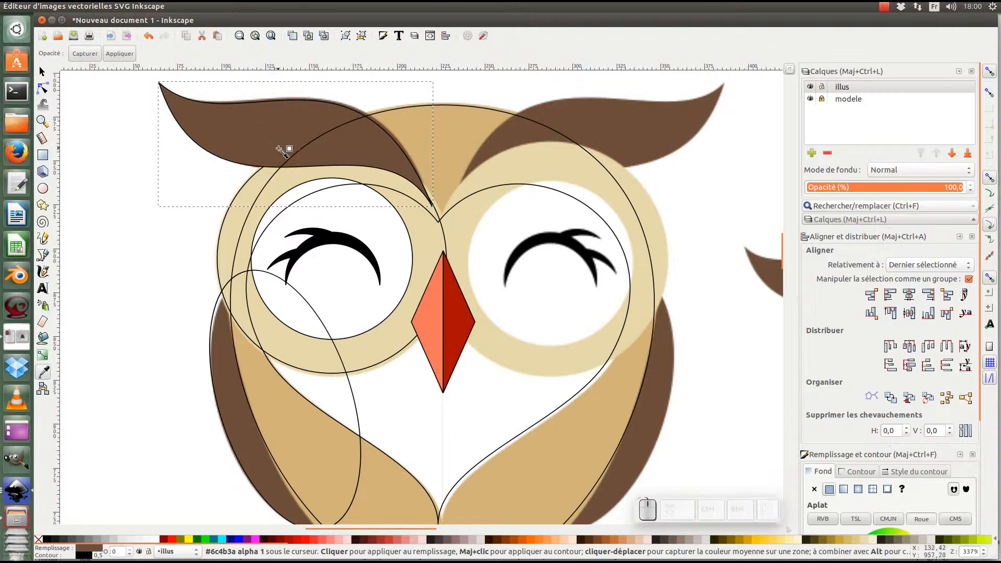
Step: Fill the body shape with the tan sampled from the reference forehead and send it to the back
key("F2")
left_click(402, 110)
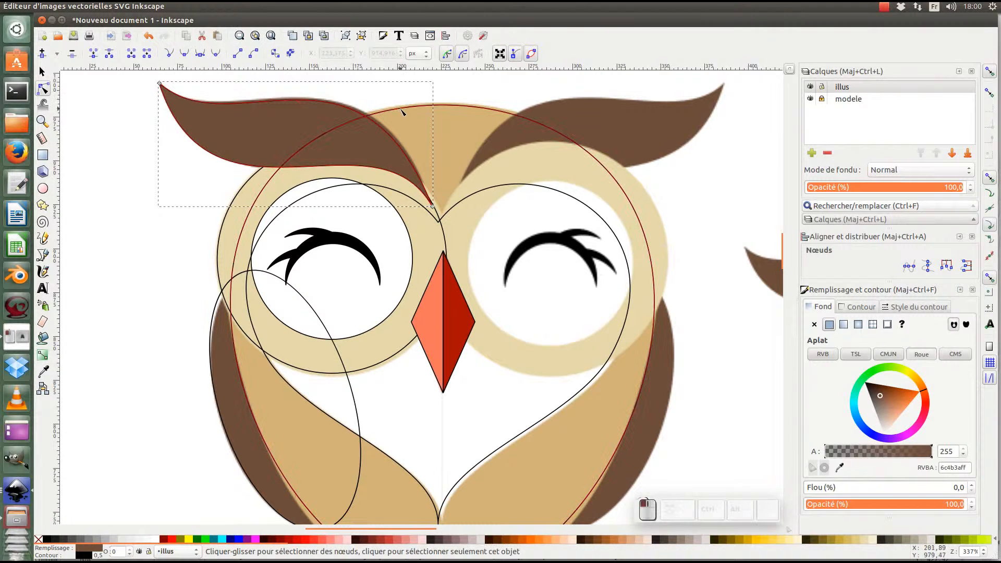
key("F7")
left_click(441, 148)
key("F1")
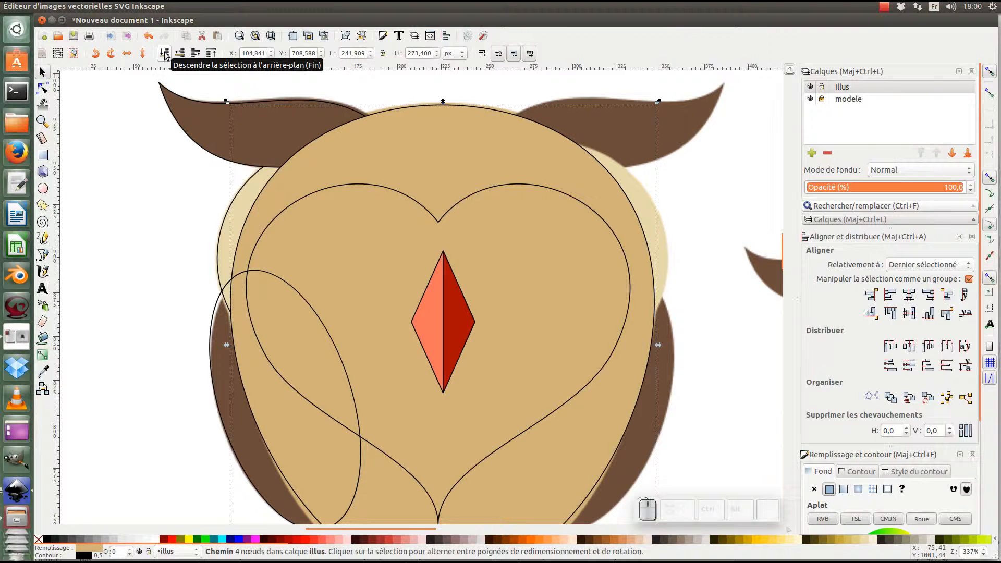
left_click(164, 53)
Step: Fill the left wing ellipse with the reference wing's brown (#6c4b3a) and send it to the back, behind the body
scroll(348, 261, "down", 5)
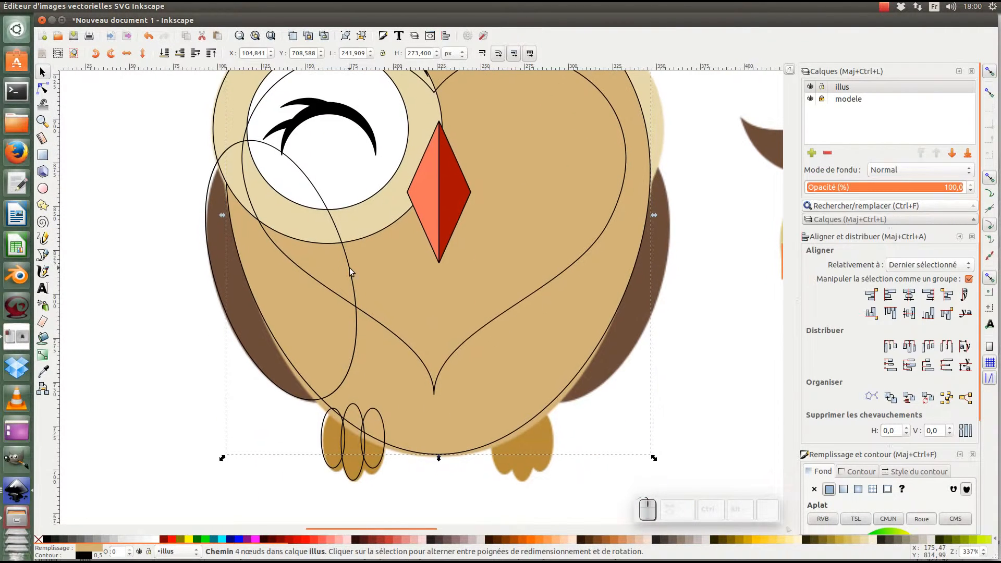
left_click(349, 267)
key("F7")
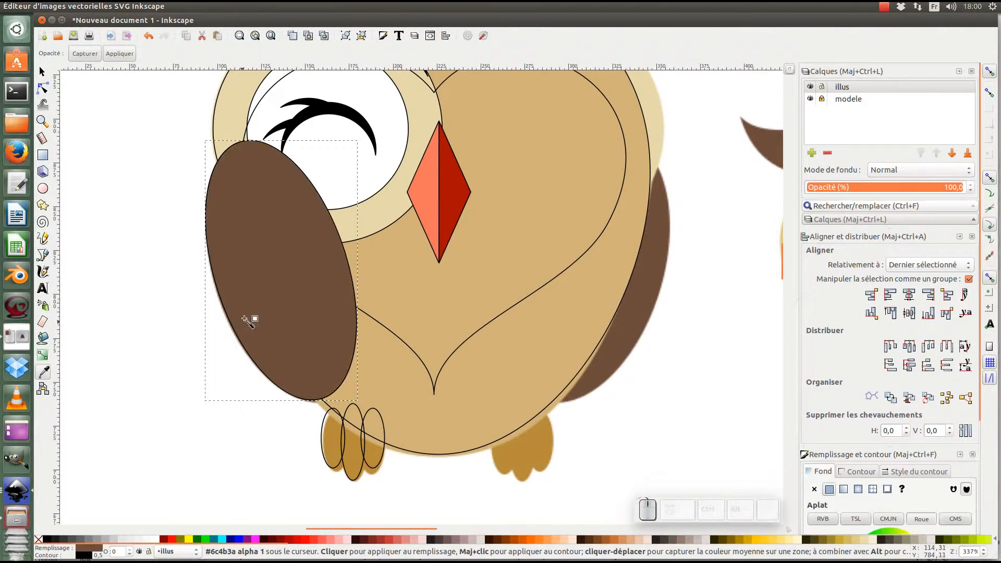
left_click(241, 313)
key("F1")
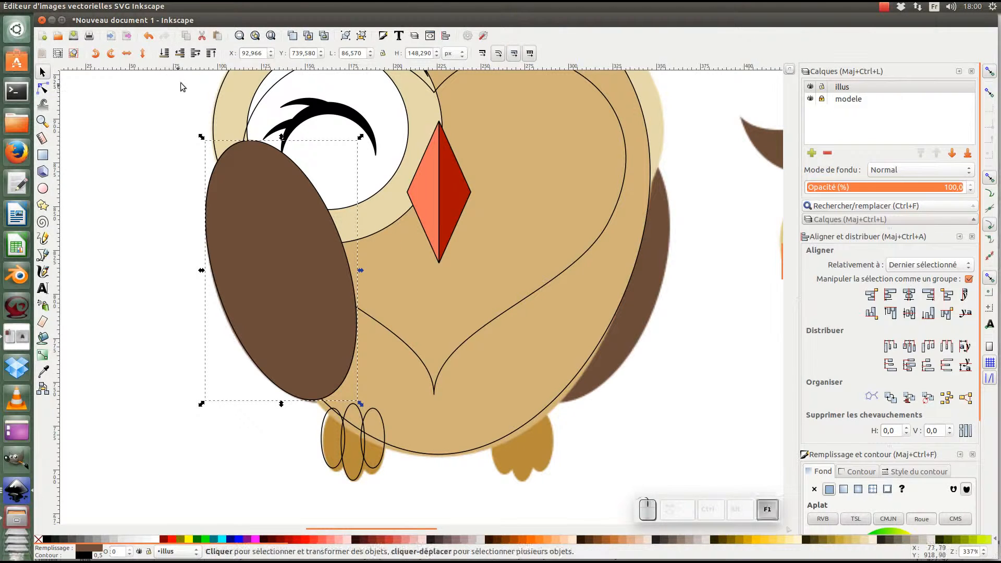
left_click(165, 55)
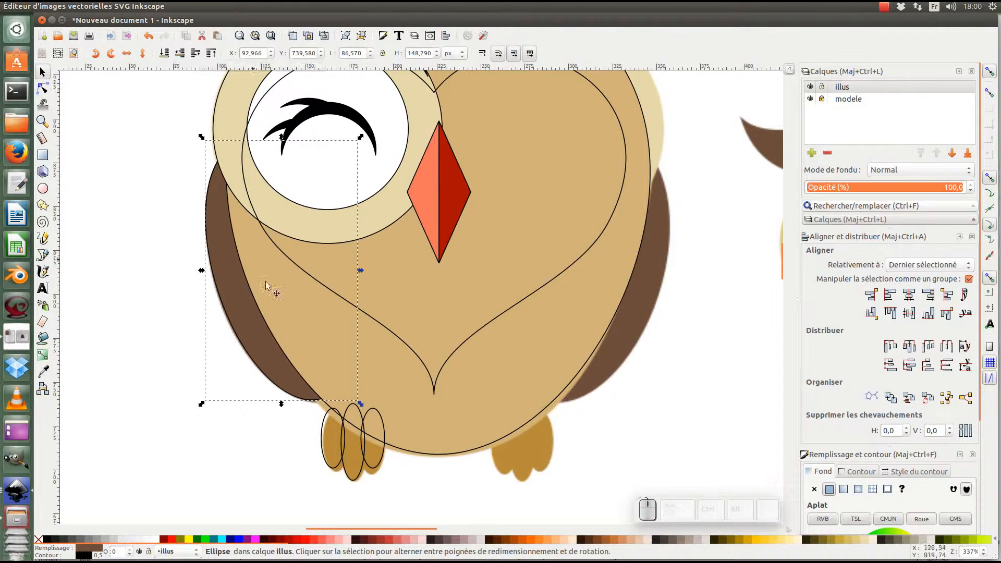
Step: Fill the three toe ellipses with the ochre (#b68a3a) sampled from the reference foot and group them
left_click_drag(312, 511, 423, 388)
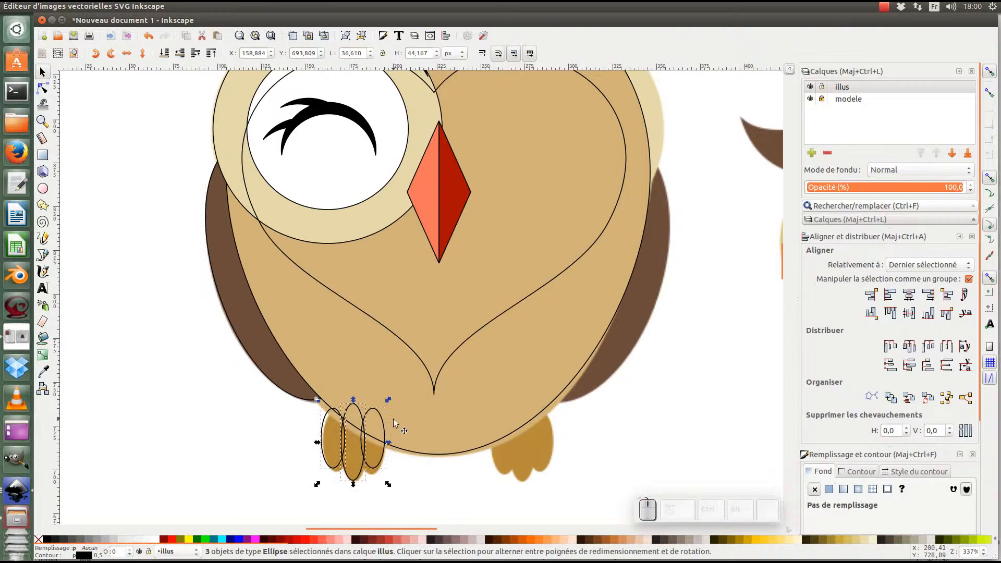
key("F7")
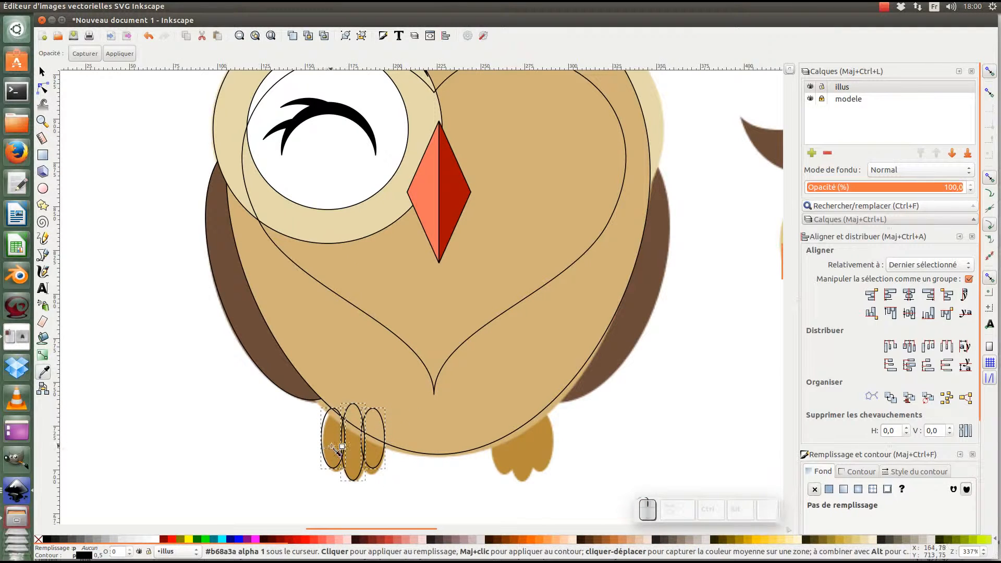
left_click(331, 447)
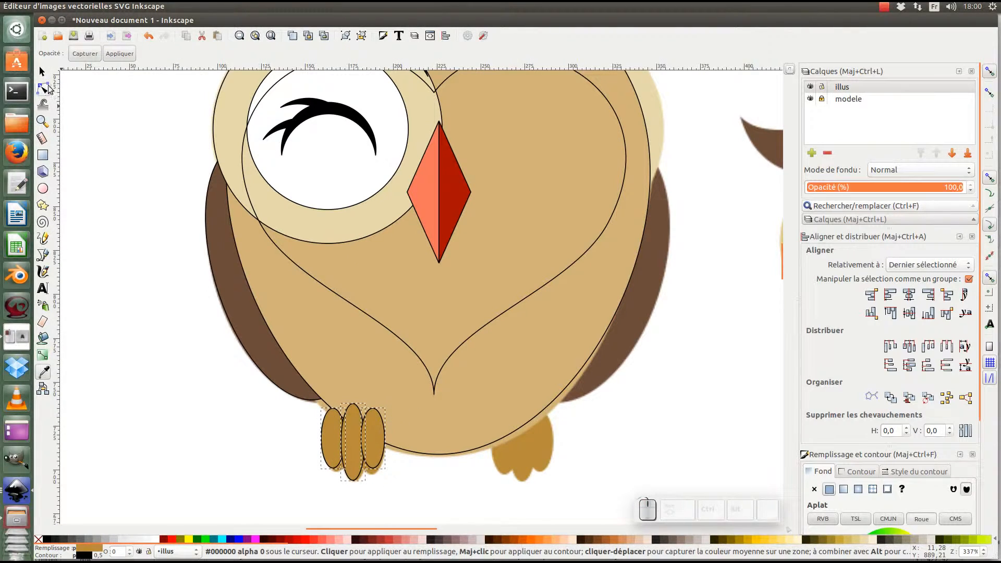
left_click(43, 74)
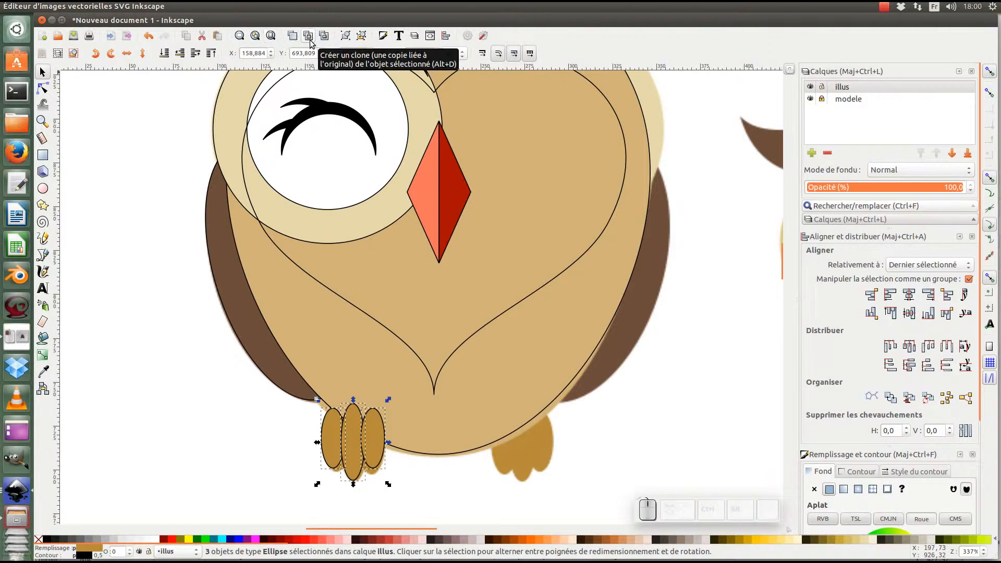
left_click(345, 34)
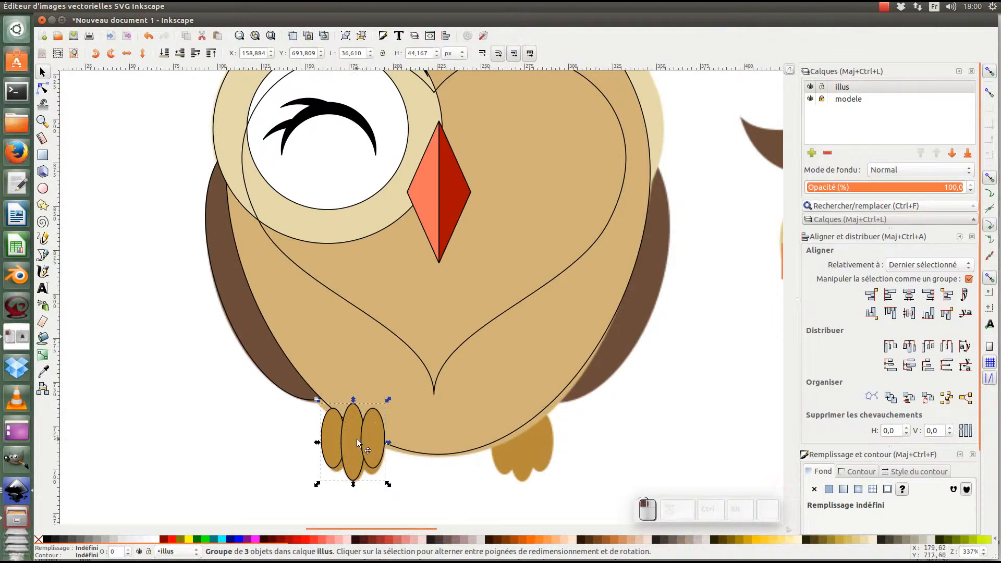
Step: Refit the toe group over the left foot at about 37 × 47 px and send it to the back, behind the body
left_click_drag(357, 439, 360, 436)
left_click_drag(358, 481, 358, 484)
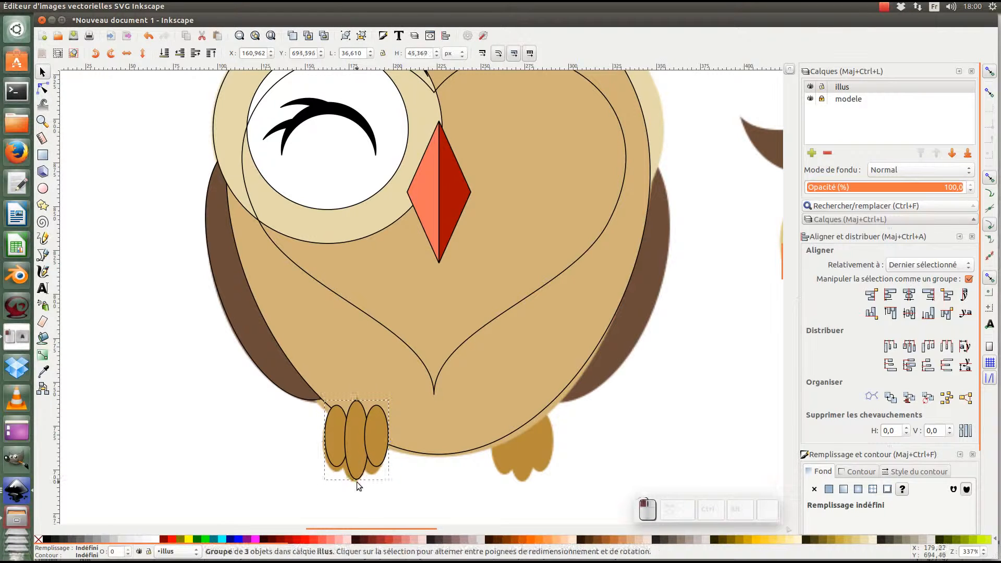
left_click(164, 54)
Step: Fill the heart-shaped chest with white
key("minus")
key("minus")
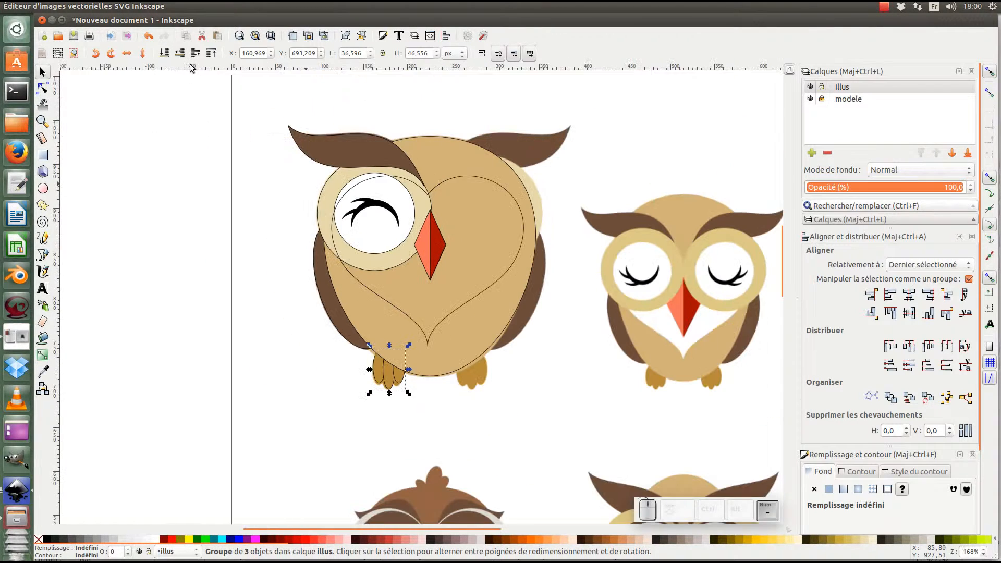
left_click(451, 314)
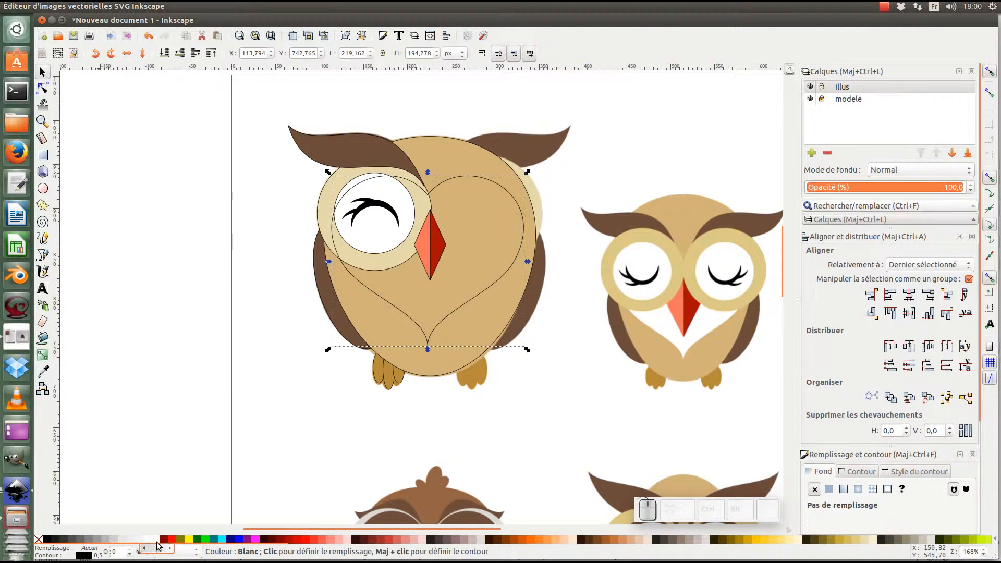
left_click(157, 542)
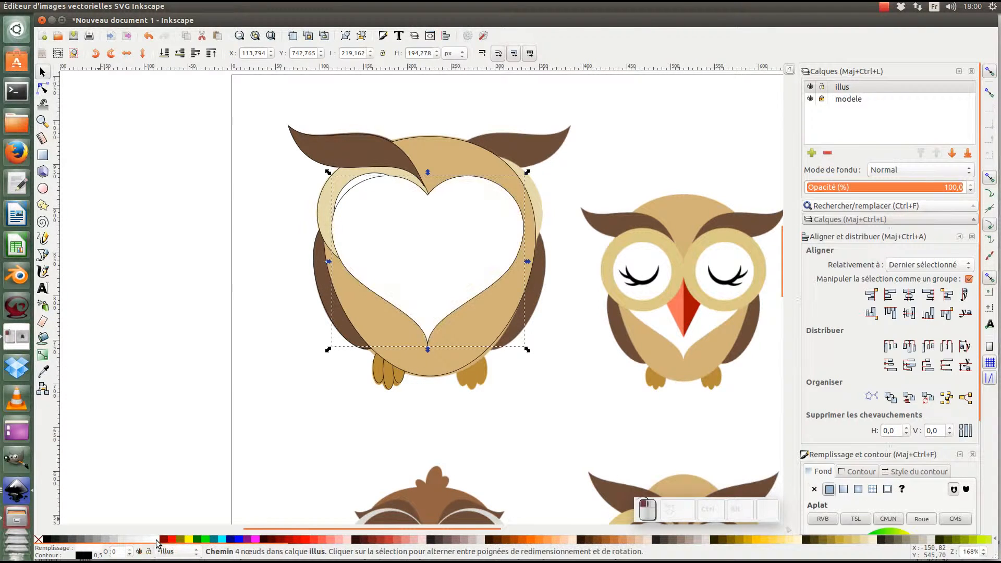
Step: Lower the white chest heart in the stacking order until it lies just above the body, behind the eye, brow and beak
left_click(179, 54)
left_click(179, 54)
left_click(178, 54)
left_click(179, 54)
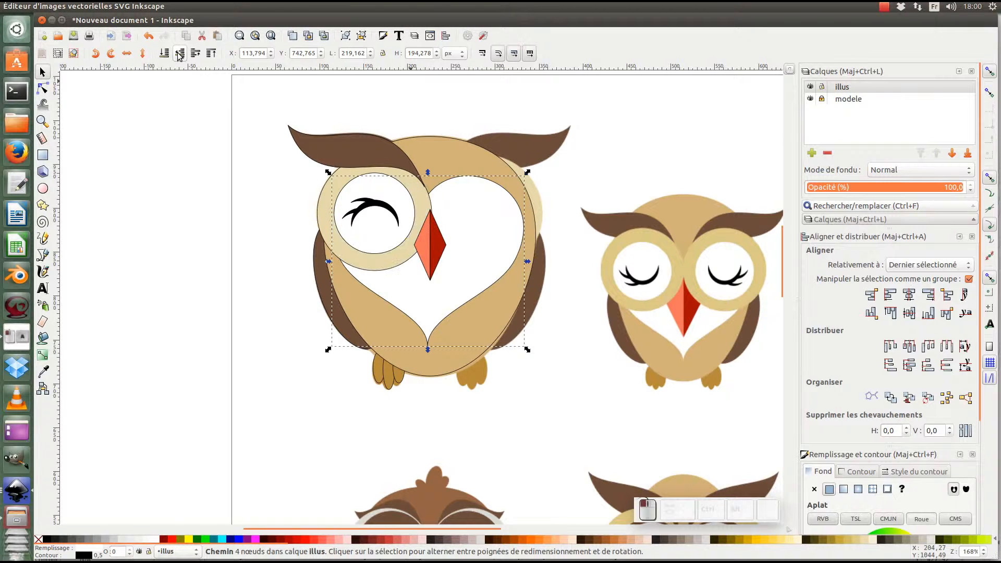
left_click(179, 54)
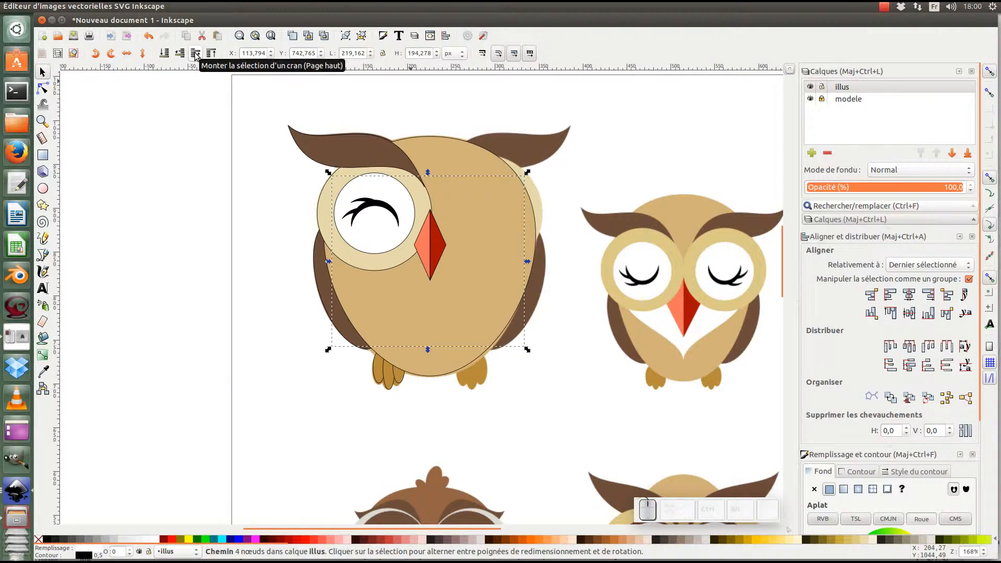
left_click(195, 54)
scroll(486, 268, "up", 1)
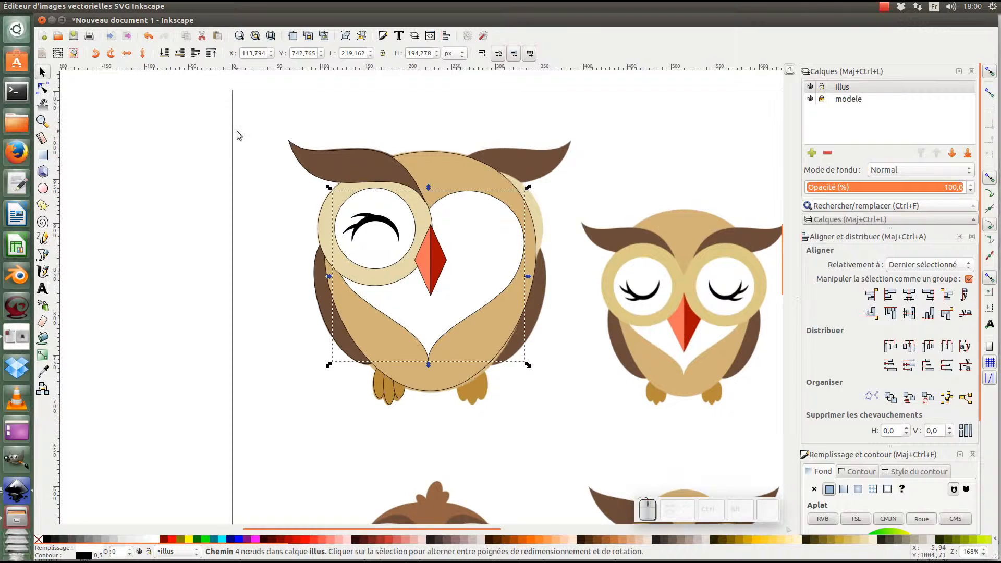
Step: Group the two beak halves, and group the left eye's two circles, lashes and brow as a separate group
left_click_drag(238, 127, 364, 223)
left_click_drag(410, 125, 468, 312)
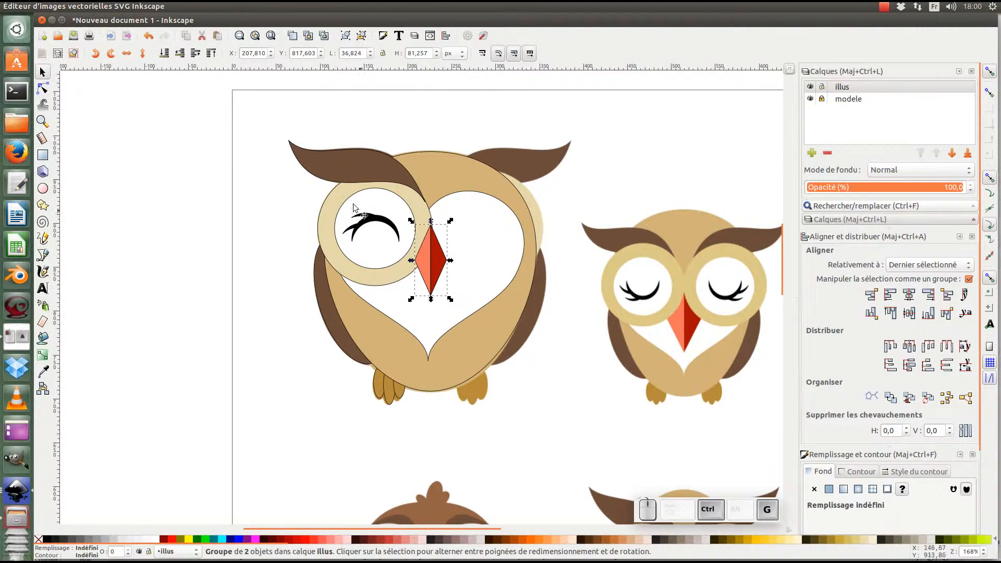
left_click_drag(219, 95, 444, 292)
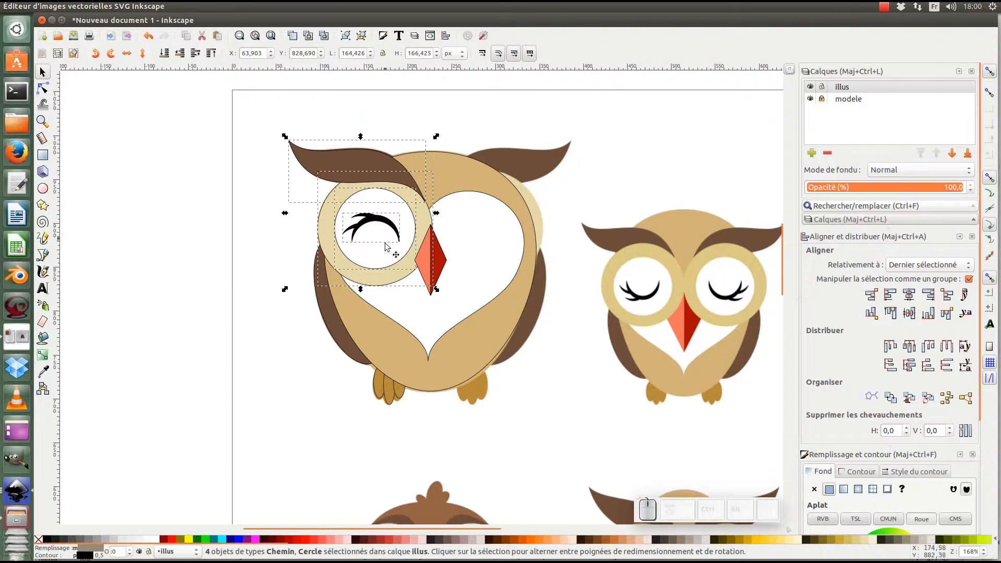
key("ctrl")
key("ctrl+g")
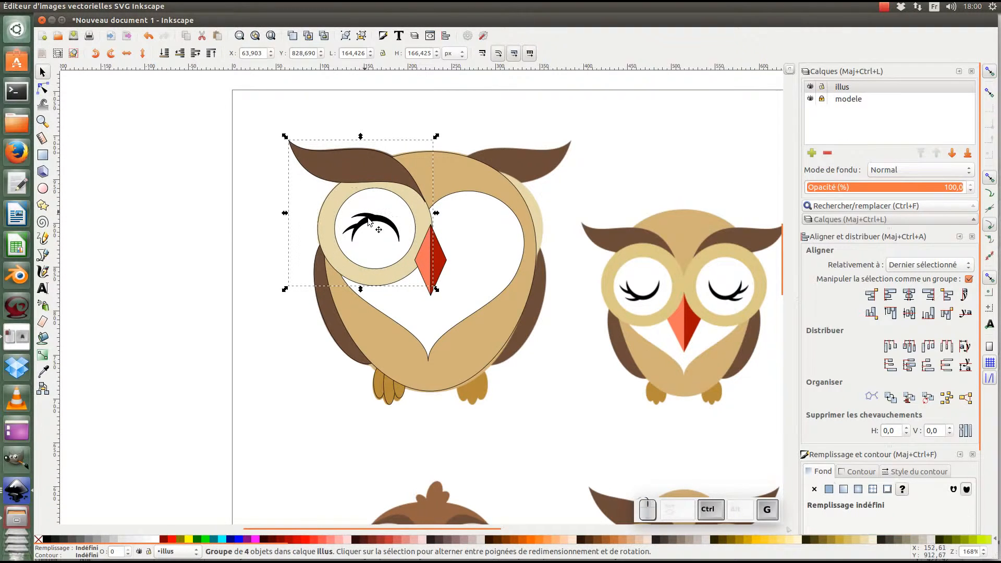
left_click_drag(394, 246, 376, 236)
key("ctrl+z")
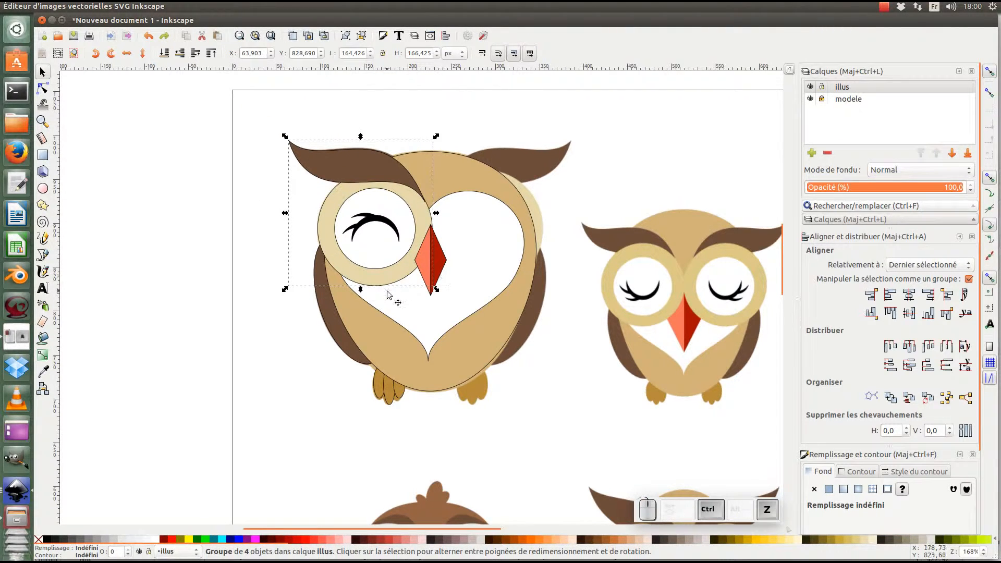
Step: Group the left wing ellipse together with the left foot's toe group
left_click(339, 347)
key("shift")
left_click(391, 388, "shift")
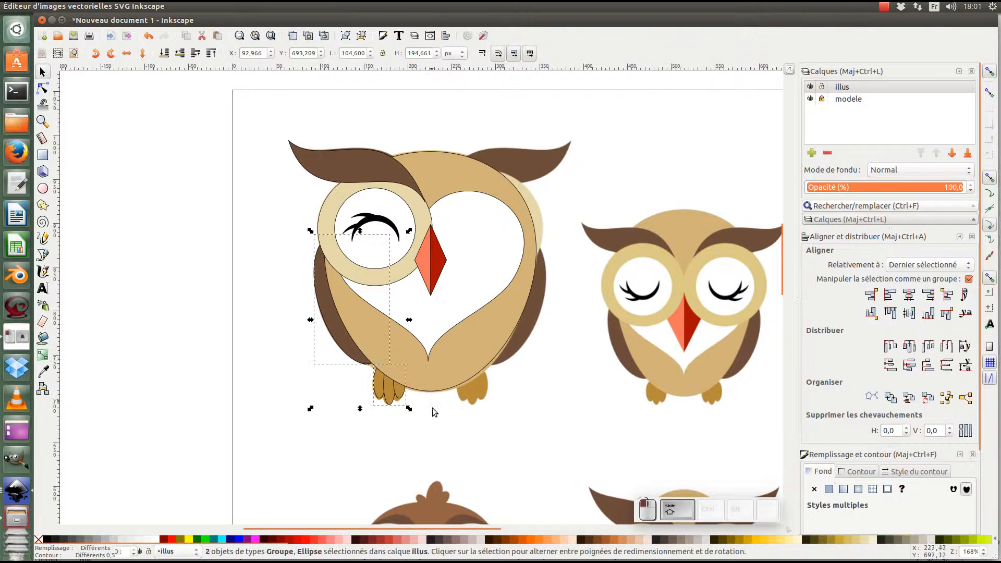
key("ctrl+g")
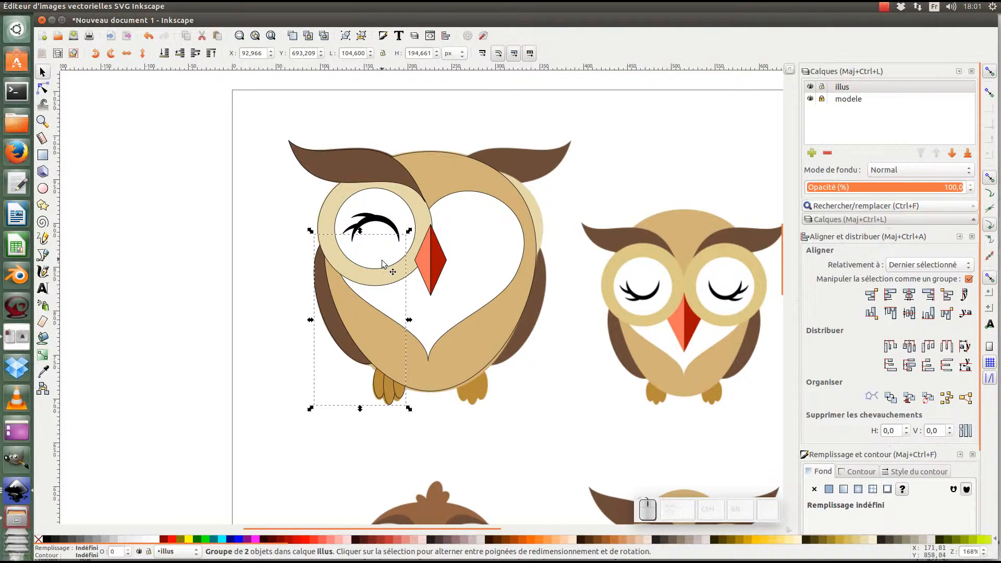
Step: Remove the outline stroke from all of the redrawn owl's parts at once
left_click_drag(239, 79, 578, 446)
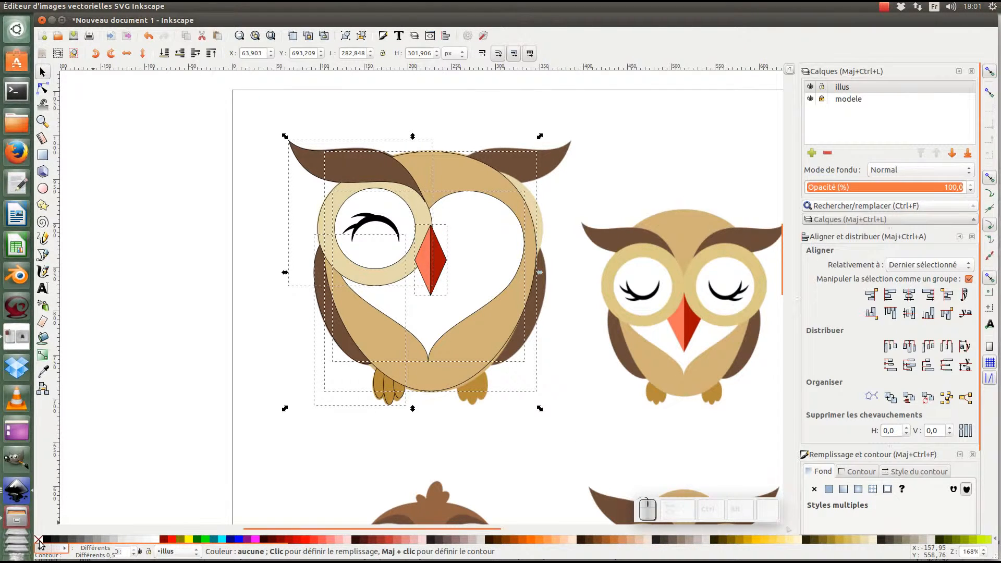
key("shift")
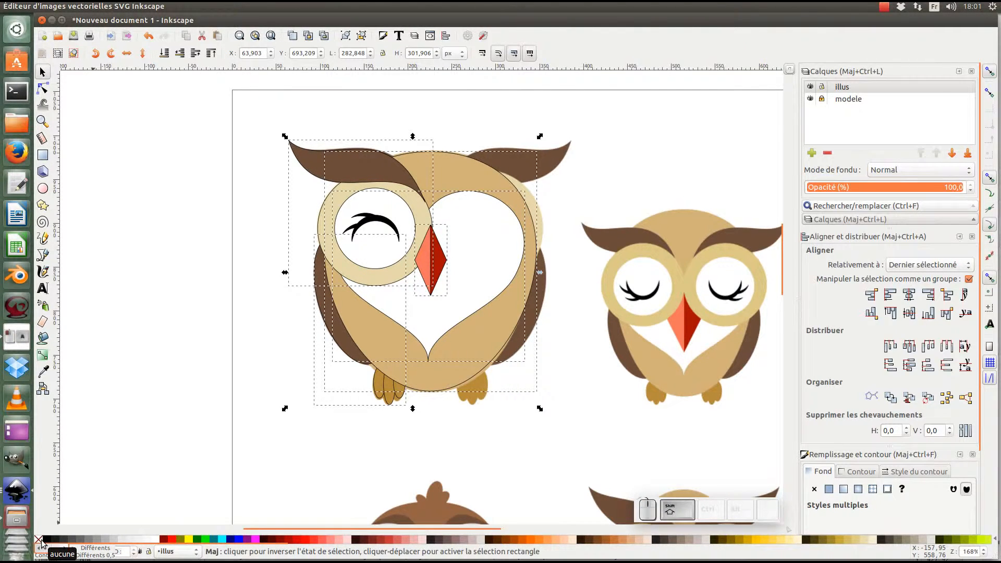
left_click(38, 541, "shift")
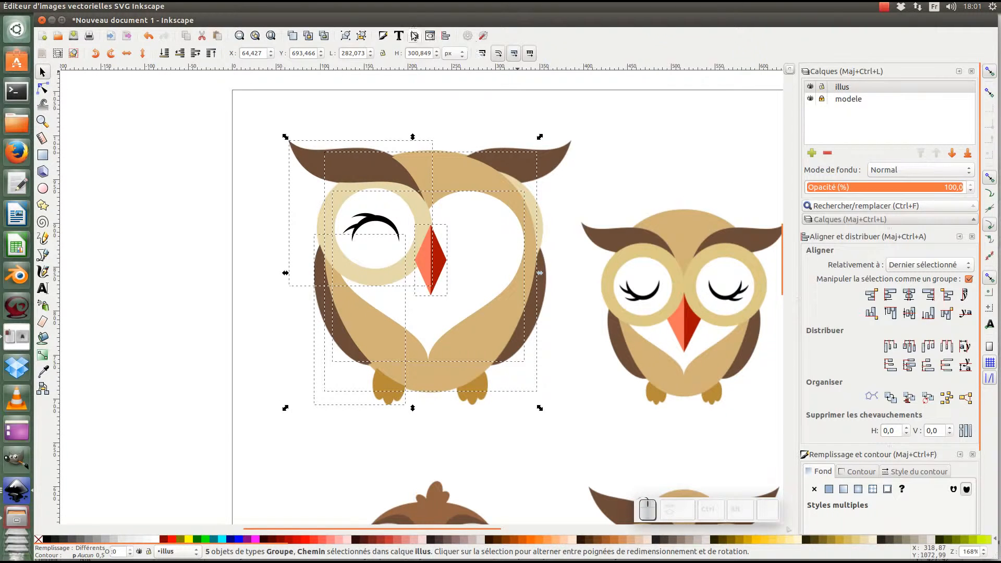
key("ctrl+z")
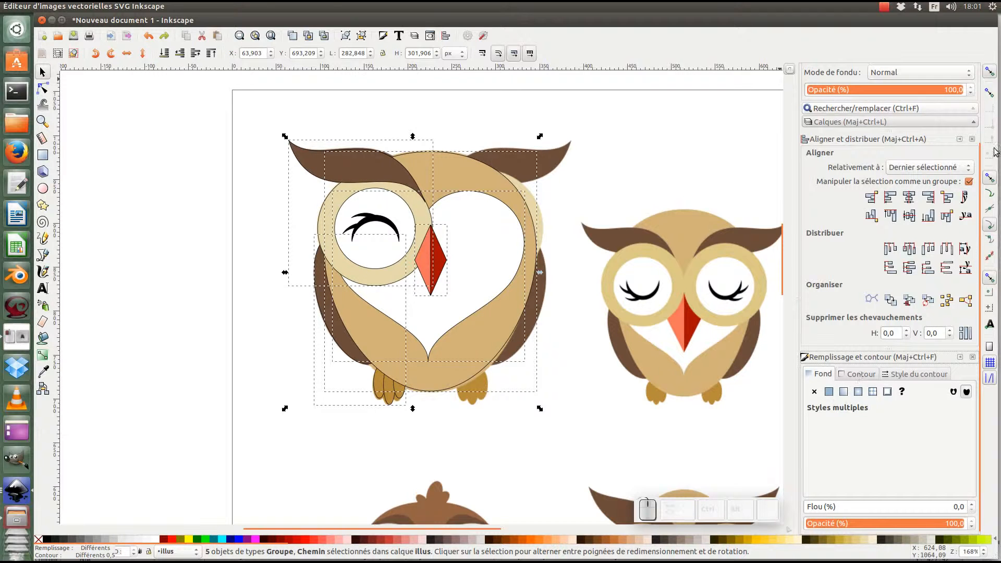
left_click(973, 119)
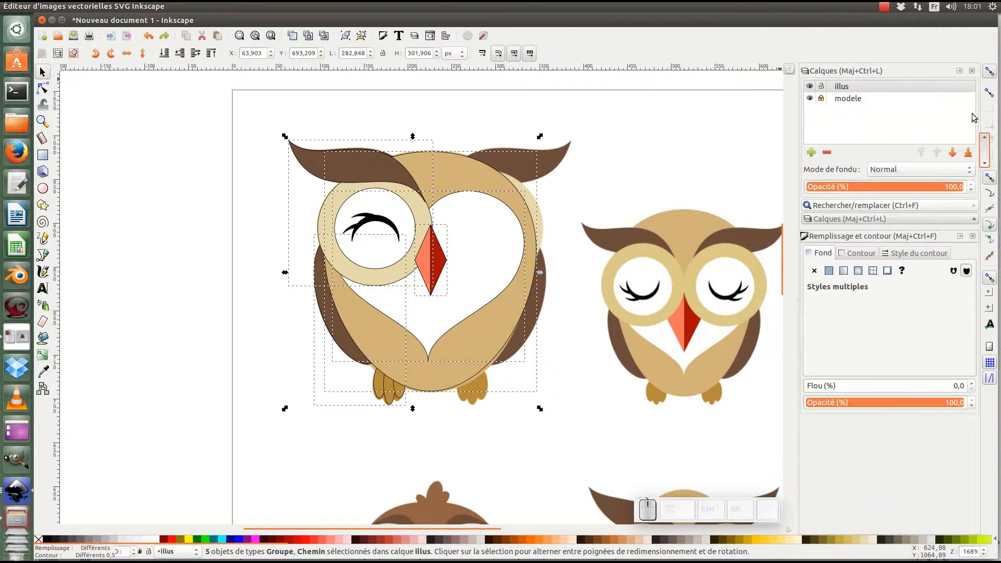
left_click(973, 70)
left_click(973, 71)
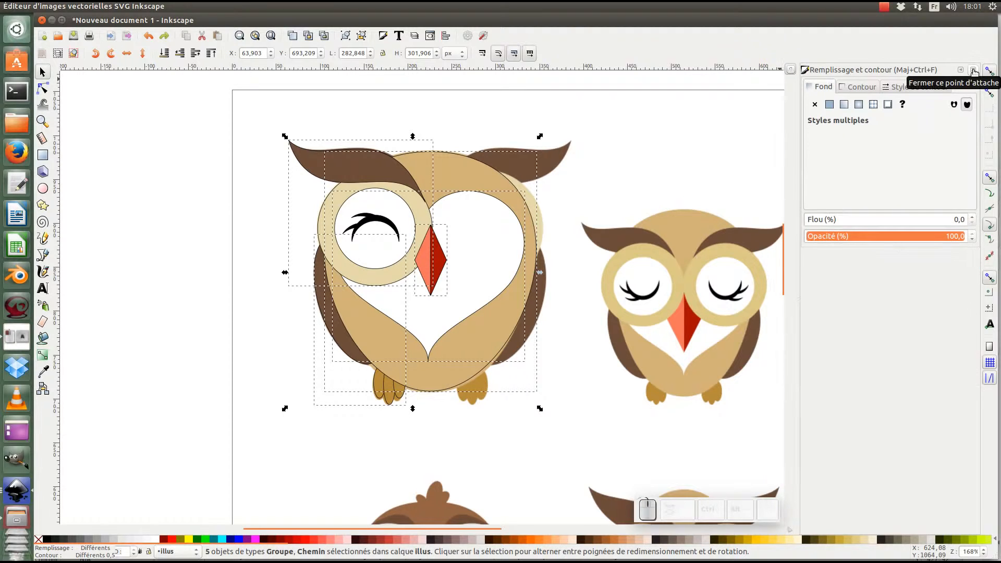
left_click(868, 88)
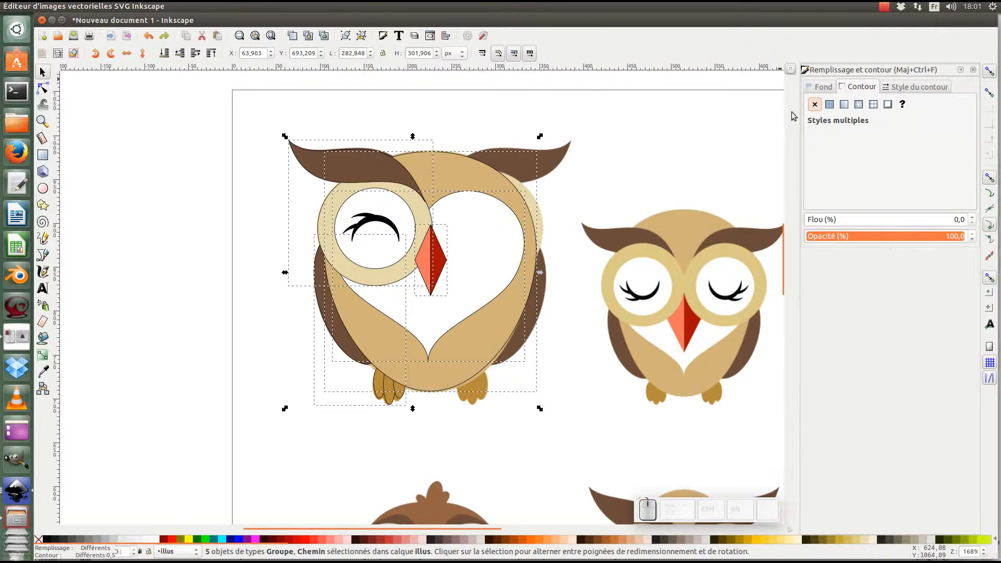
left_click(815, 104)
left_click(589, 203)
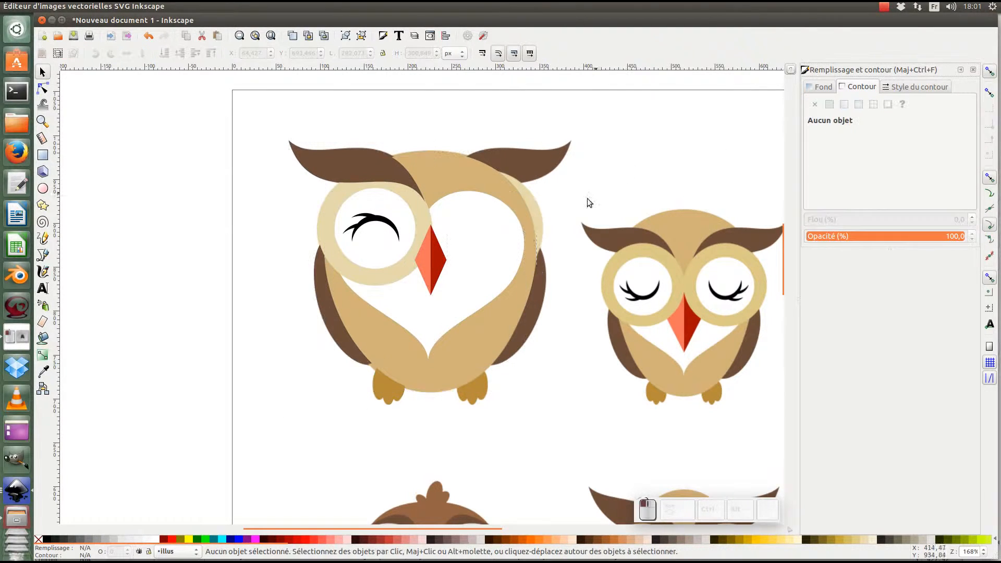
Step: Centre the beak group horizontally on the owl's body, aligning relative to the last selected object
left_click(358, 254)
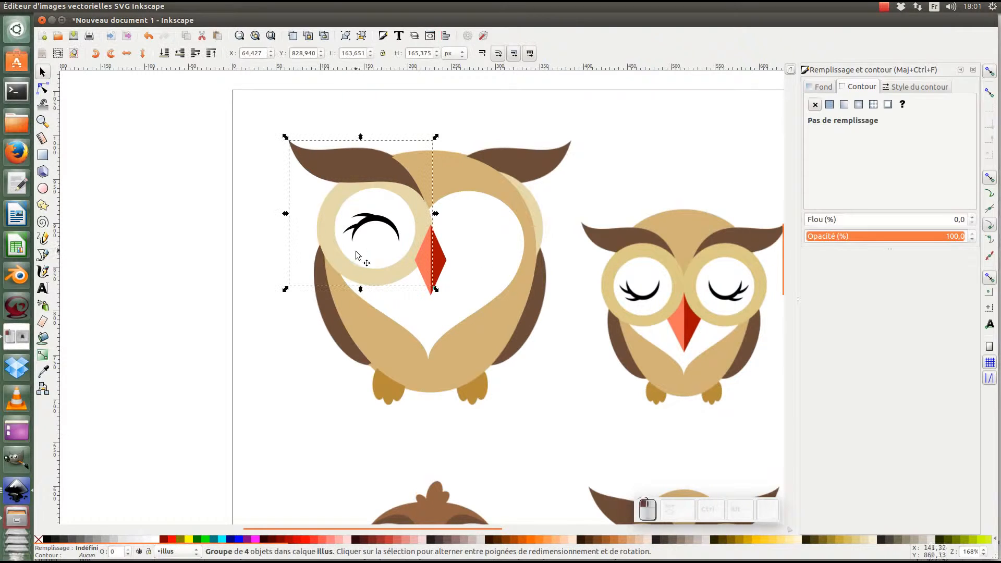
left_click(421, 258)
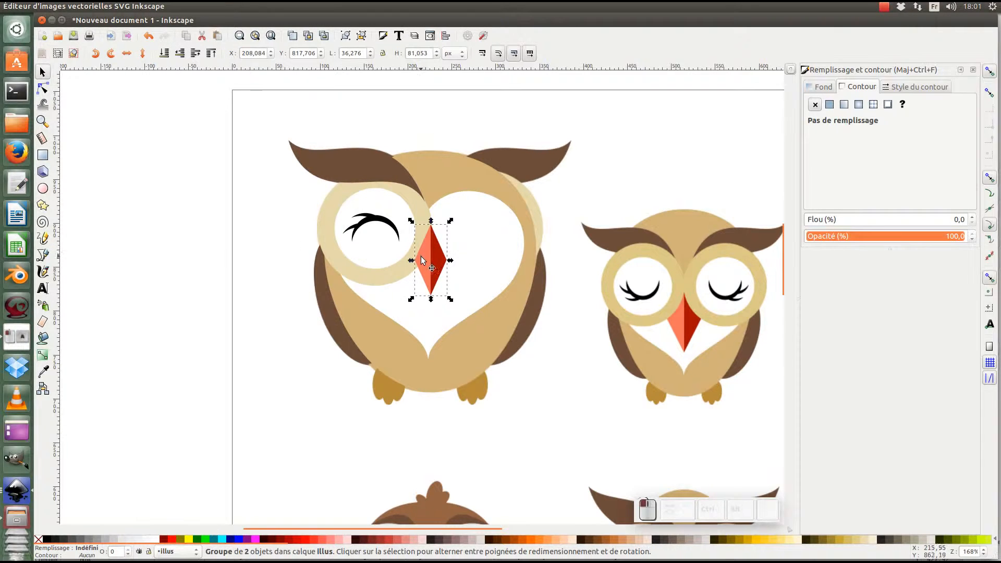
left_click(441, 165, "shift")
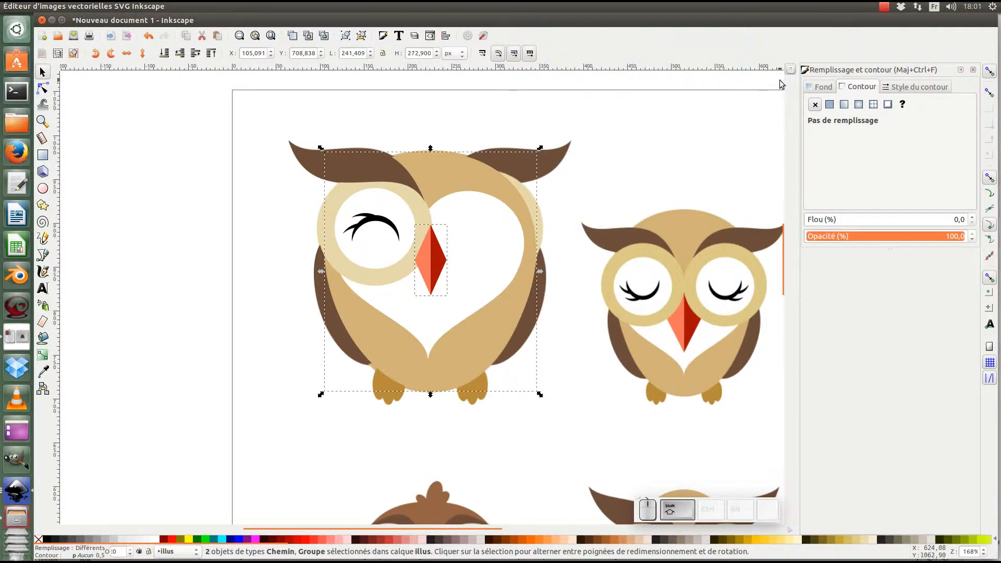
left_click(447, 36)
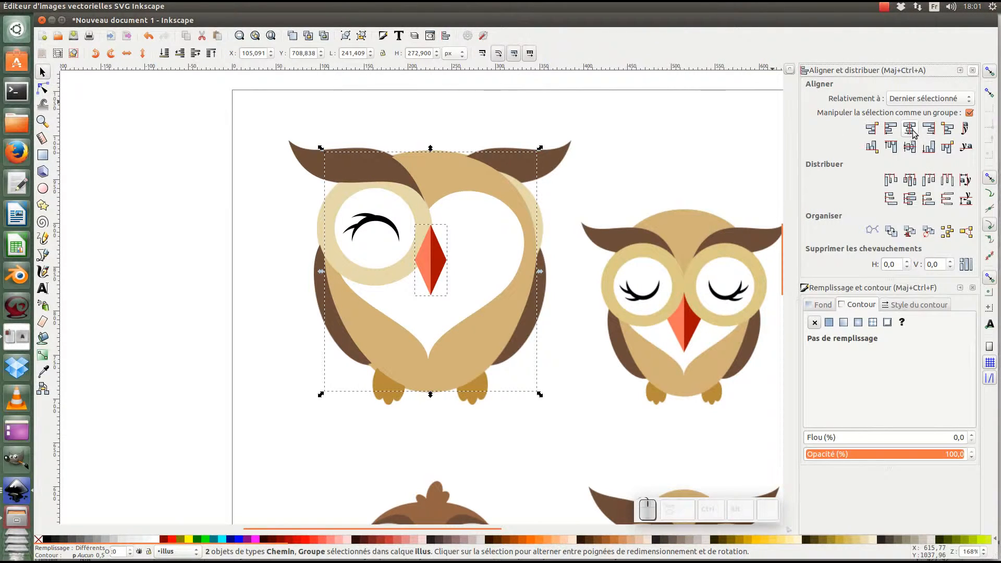
left_click(912, 133)
Step: Clone the left eye-and-brow and wing-and-foot groups and place the horizontally flipped clones over the owl's right side
left_click(375, 395)
left_click(358, 258, "shift")
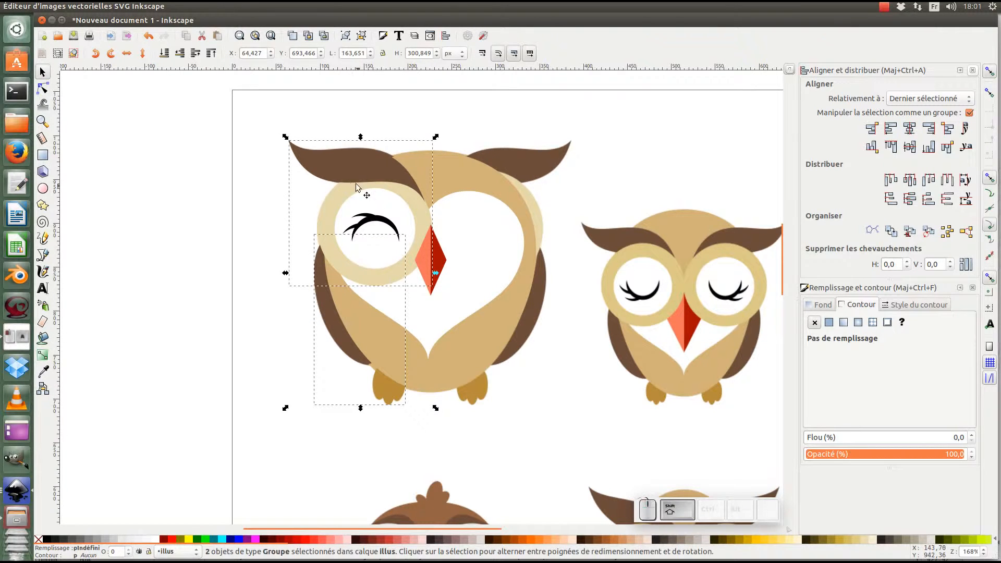
left_click(308, 36)
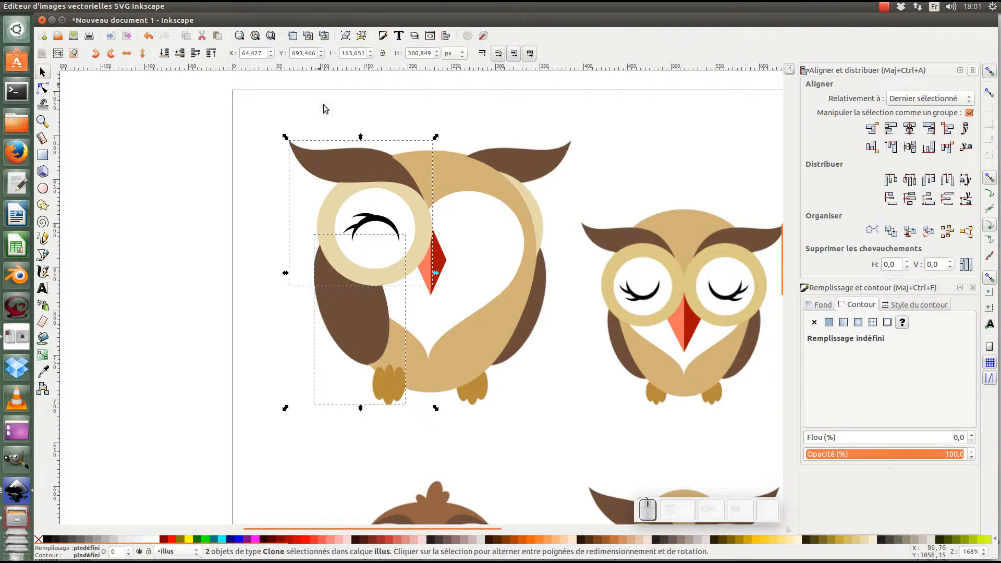
left_click(126, 53)
mouse_move(376, 230)
left_mouse_down()
mouse_move(471, 245)
mouse_move(447, 225)
mouse_move(483, 230)
mouse_move(475, 226)
left_mouse_up()
Step: Adjust the position of the cloned right wing-and-foot group and send it to the back, behind the body
left_click(568, 398)
left_click(495, 323)
mouse_move(506, 331)
left_mouse_down()
mouse_move(530, 332)
mouse_move(492, 343)
left_mouse_up()
left_click(163, 53)
left_click(177, 204)
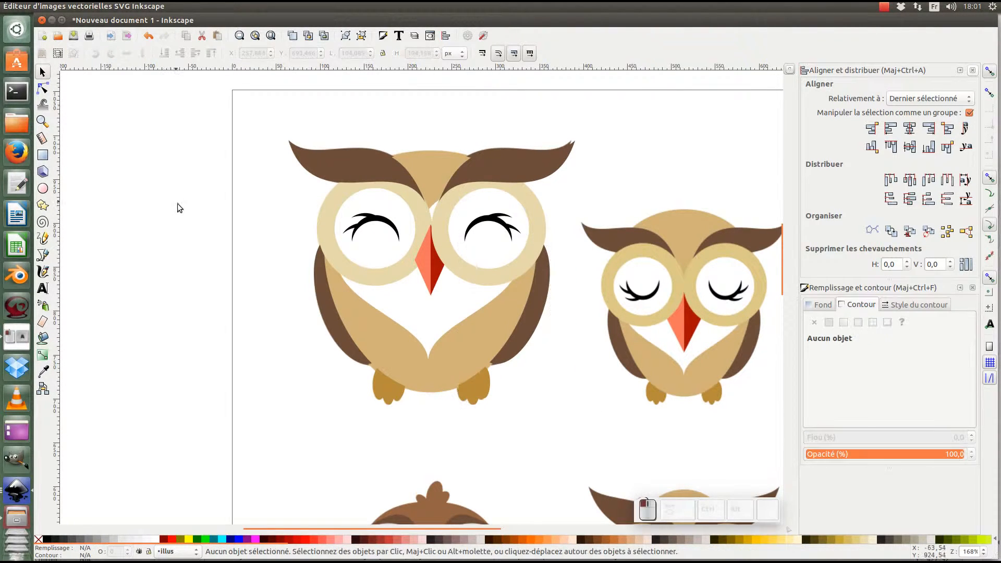
Step: Raise the beak group to the front, above both eyes
left_click(435, 281)
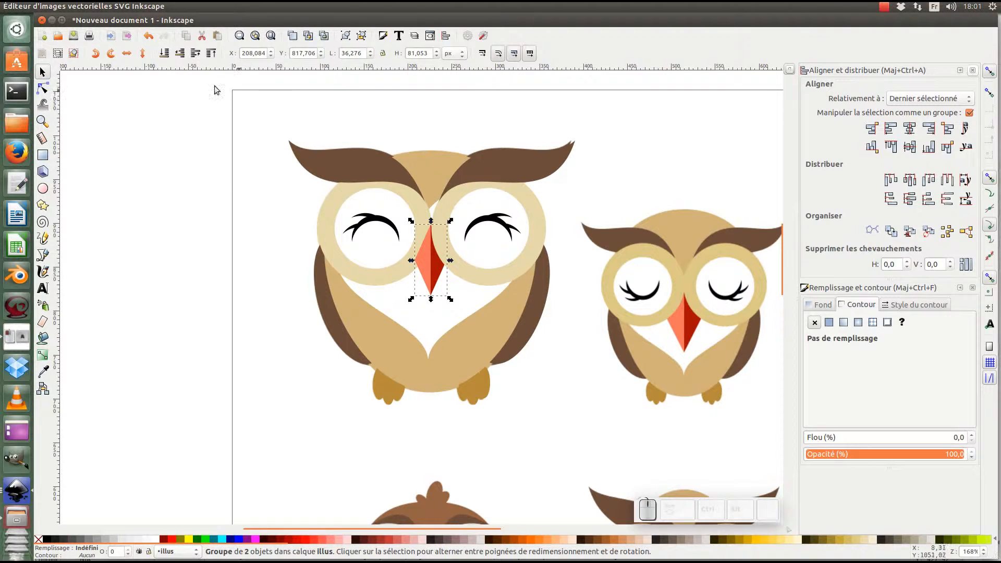
left_click(211, 53)
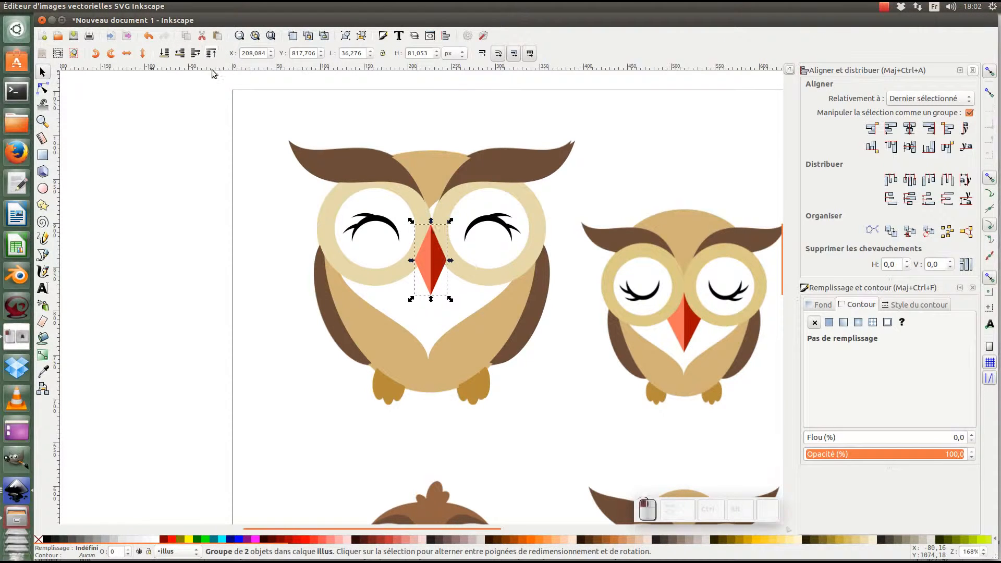
left_click(254, 218)
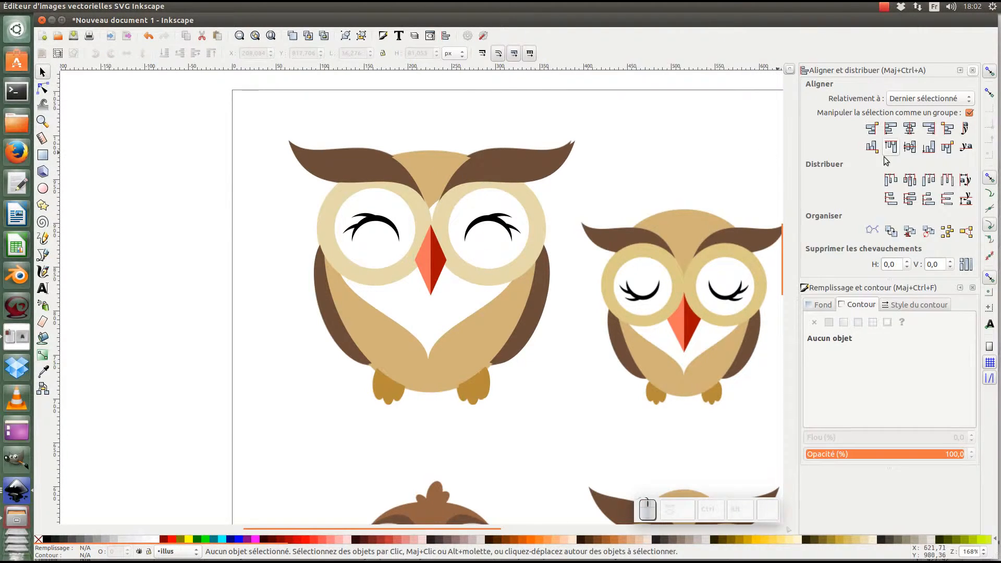
Step: Show the layers list and hide the reference layer "modele"
key("ctrl+shift")
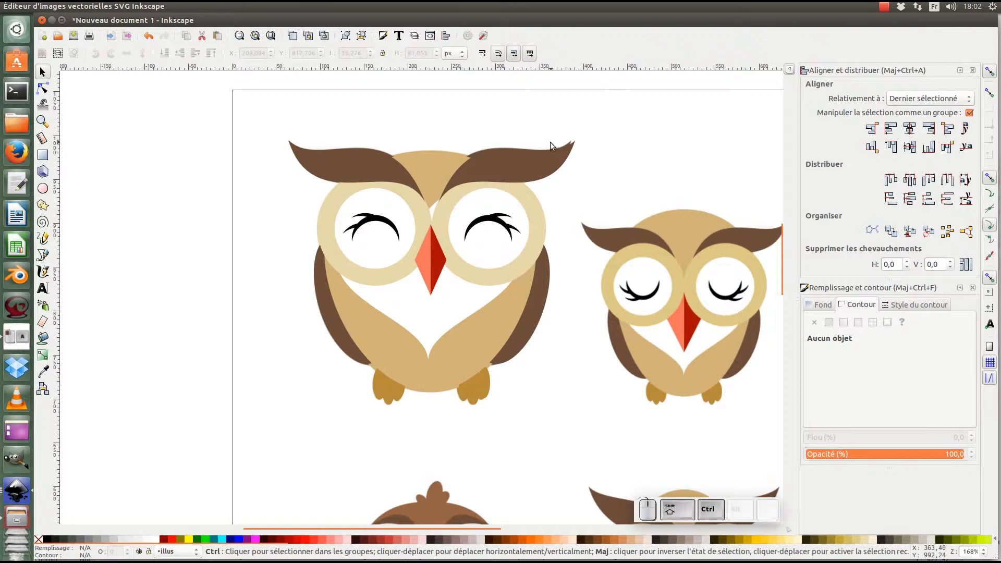
key("ctrl+shift+l")
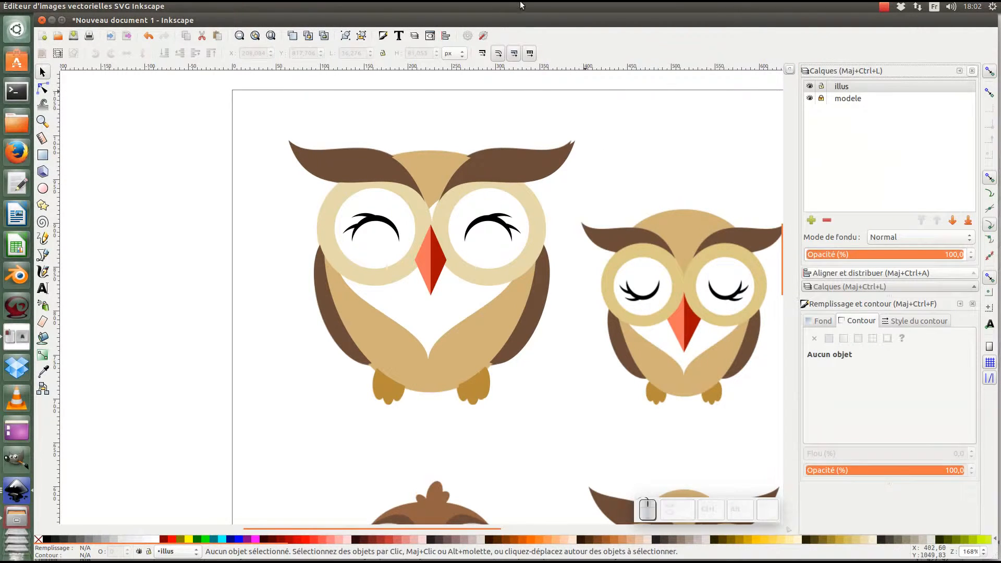
left_click(147, 6)
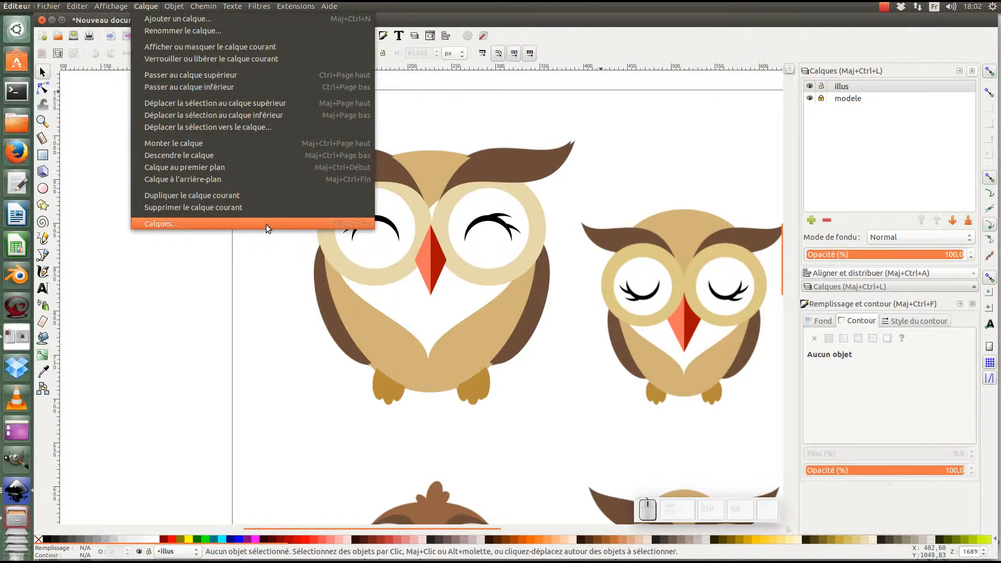
left_click(343, 224)
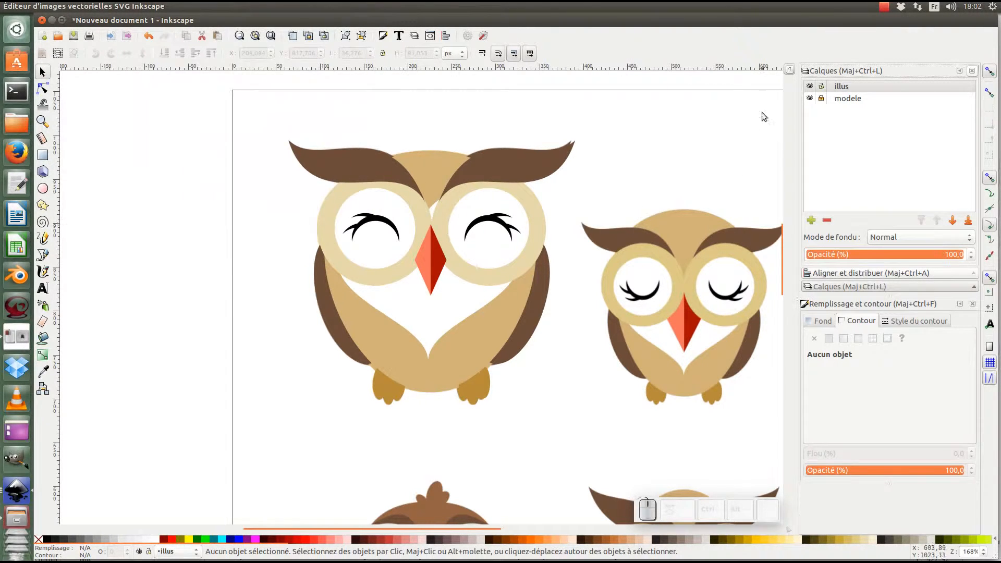
left_click(810, 100)
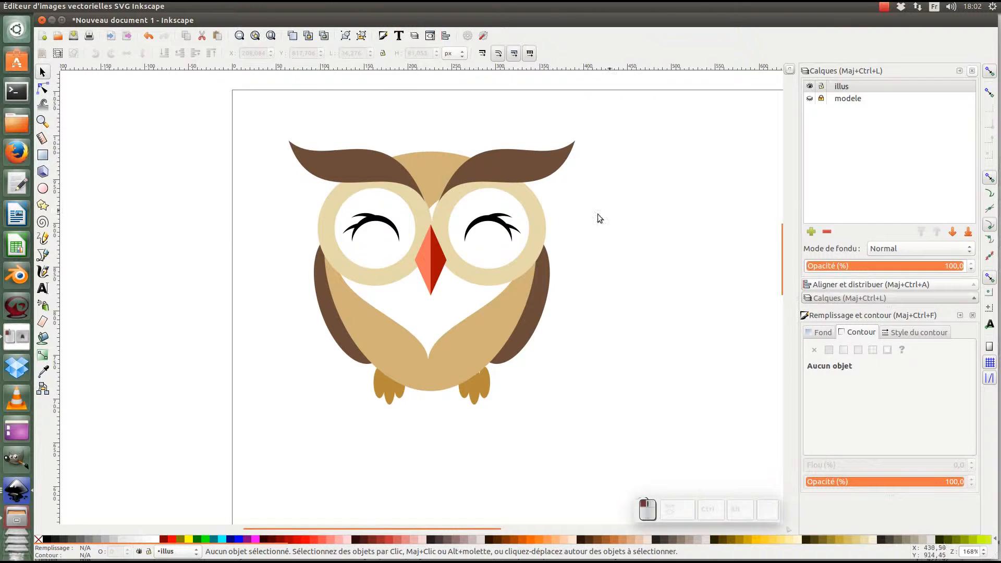
left_click(447, 323)
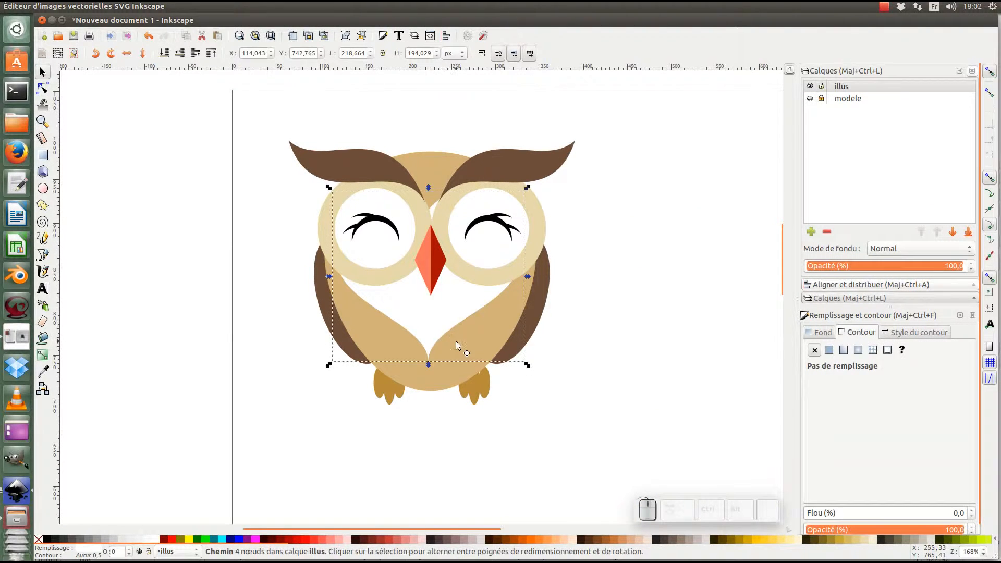
left_click(458, 338, "shift")
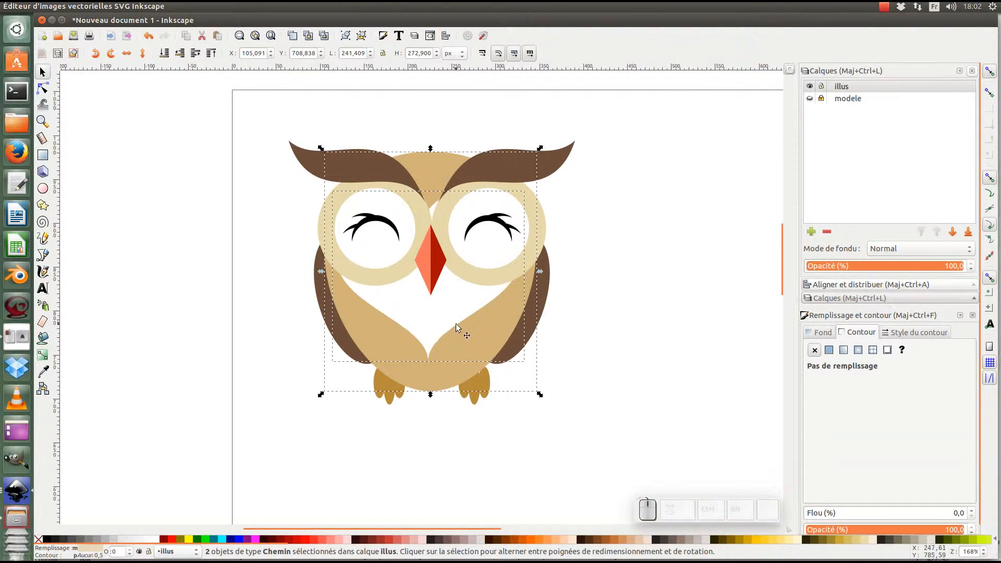
left_click(835, 287)
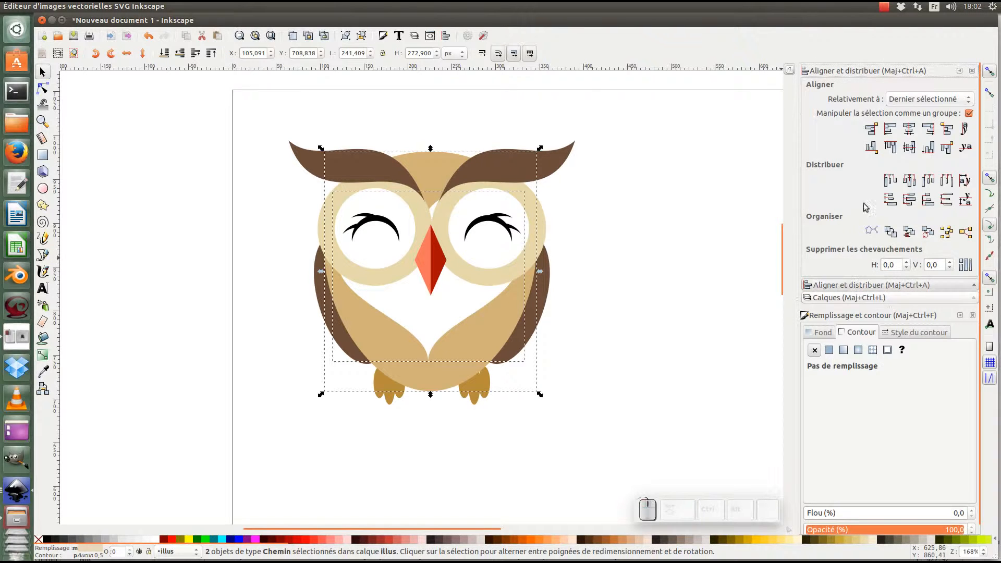
left_click(704, 193)
left_click(432, 334)
left_click_drag(436, 334, 458, 345)
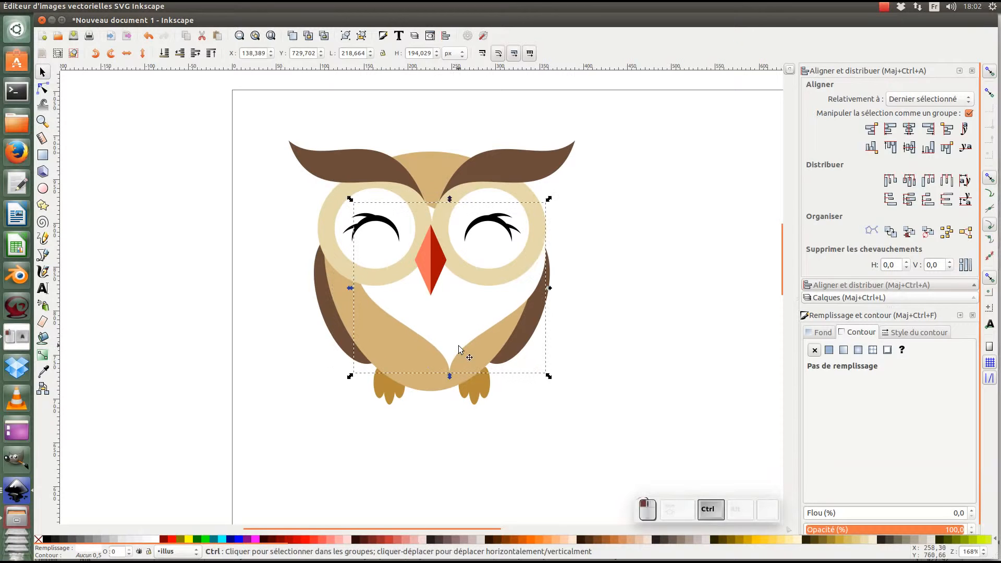
key("ctrl+z")
Step: Center the left and right eye-and-brow groups together horizontally on the owl's body
left_click(499, 256)
left_click(411, 242)
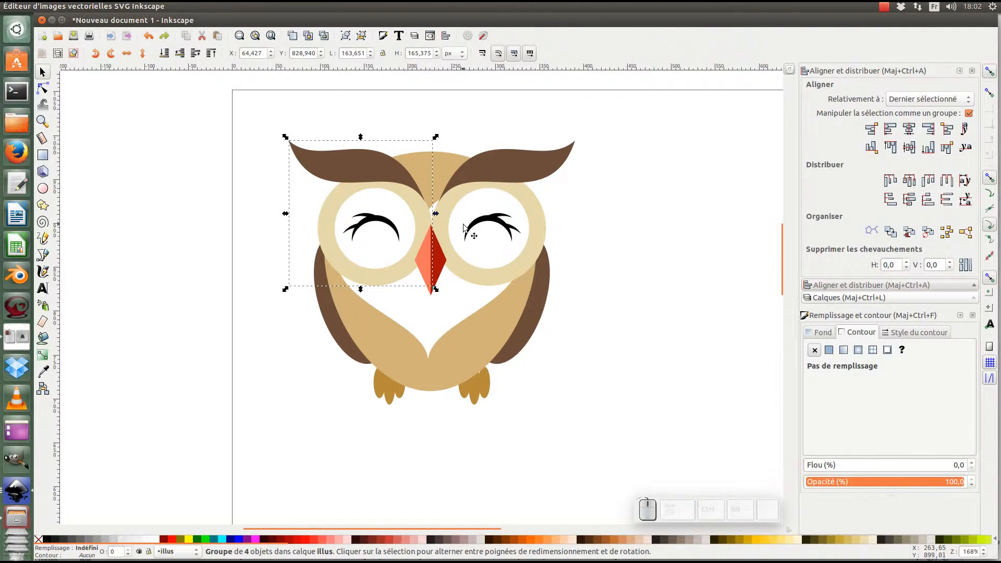
left_click(511, 218, "shift")
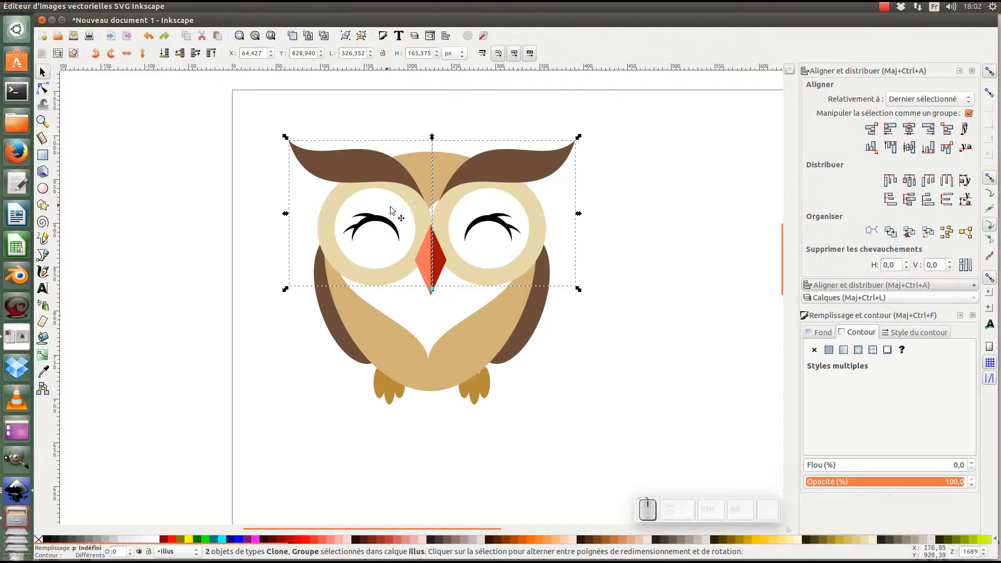
left_click(448, 369, "shift")
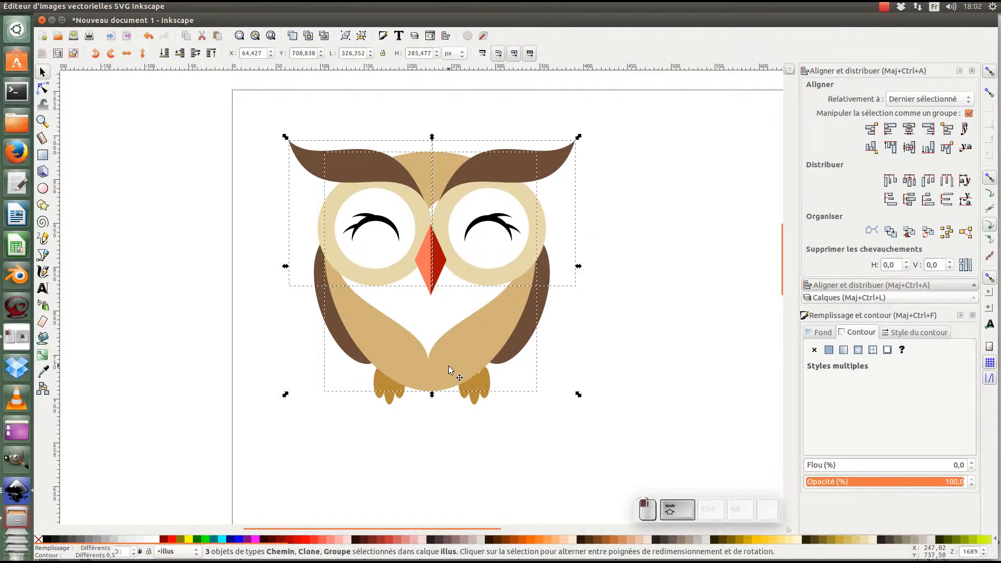
left_click(909, 129)
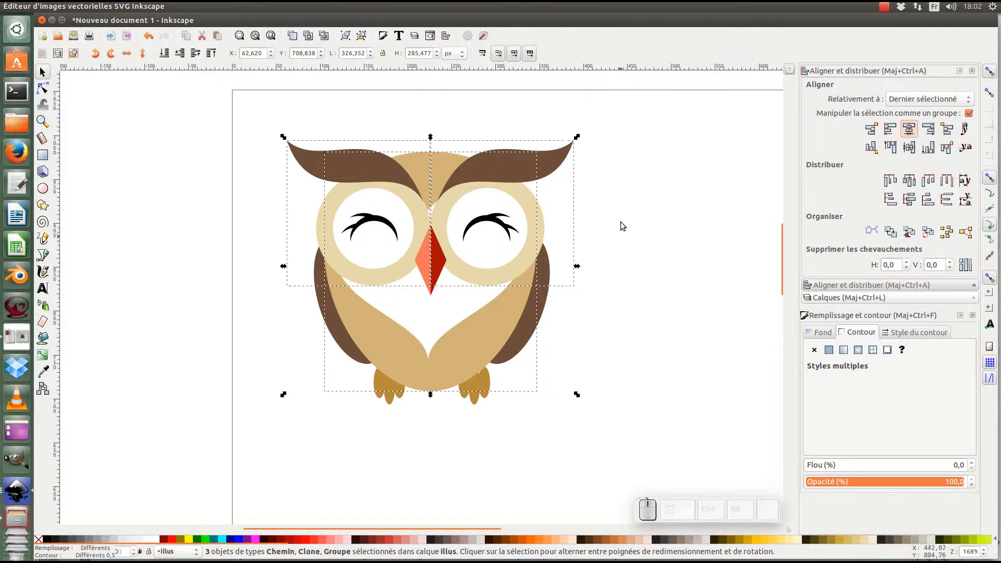
left_click(465, 311, "shift")
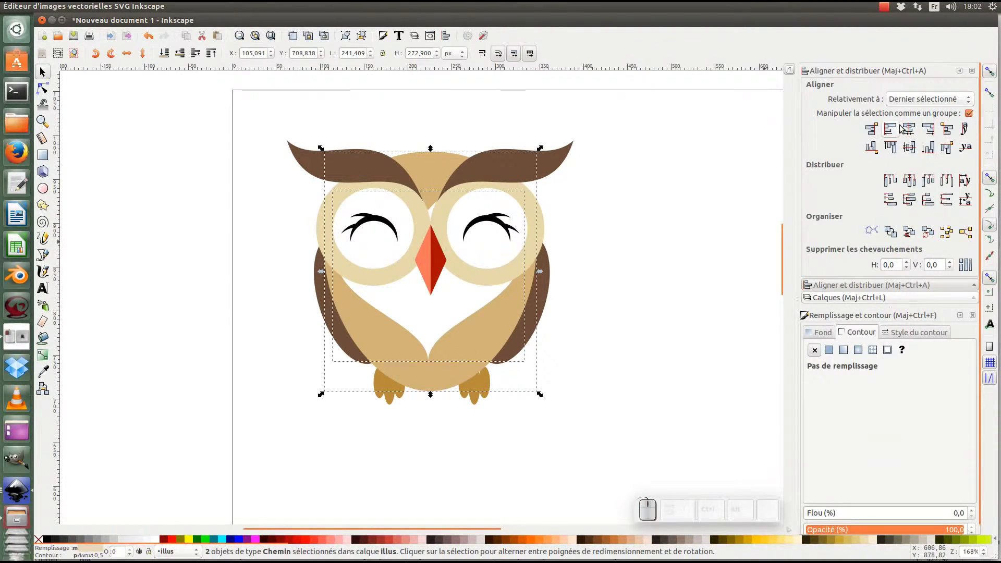
left_click(583, 327)
Step: Center the two wing-and-foot groups together horizontally on the owl's body
left_click(479, 405)
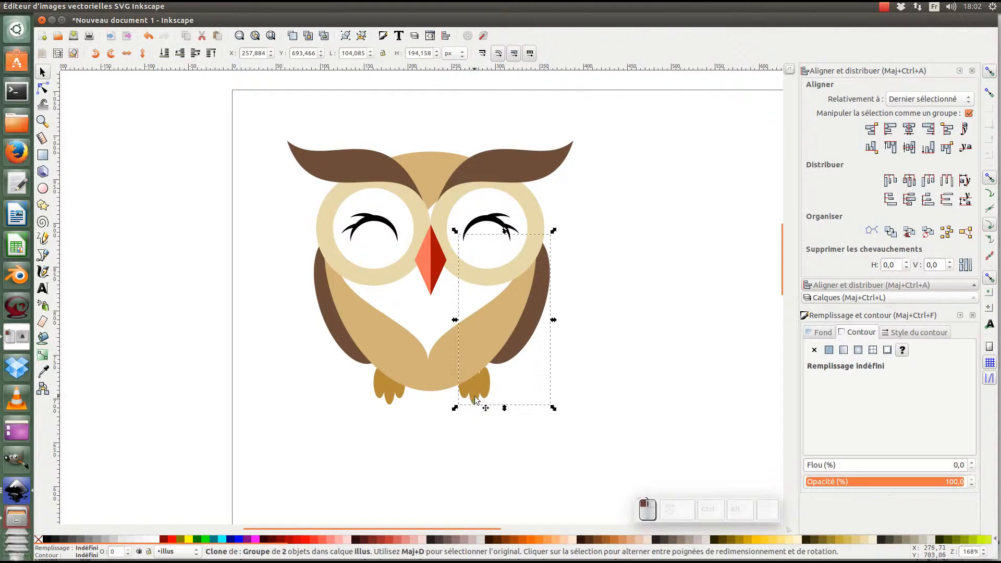
left_click(388, 402, "shift")
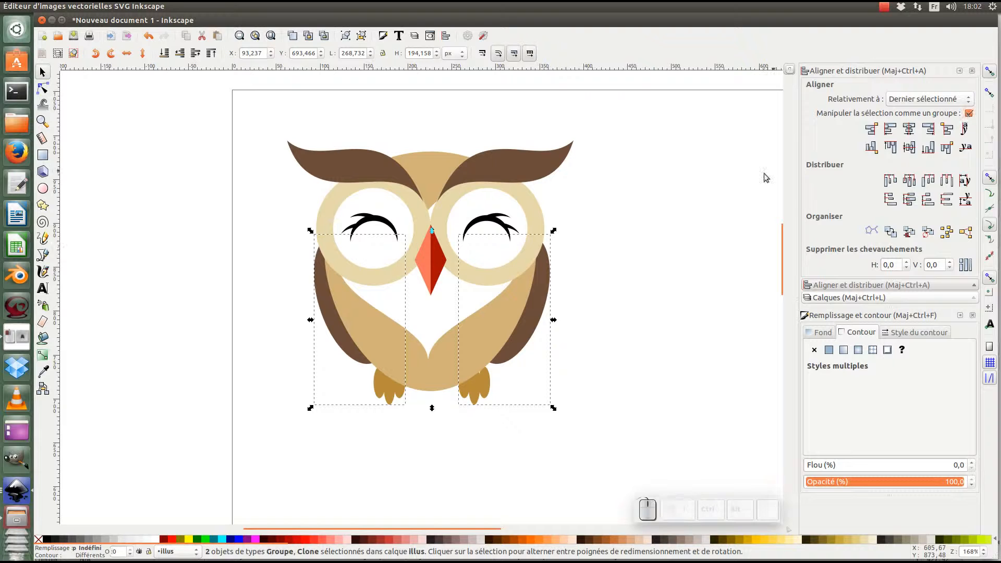
left_click(432, 180, "shift")
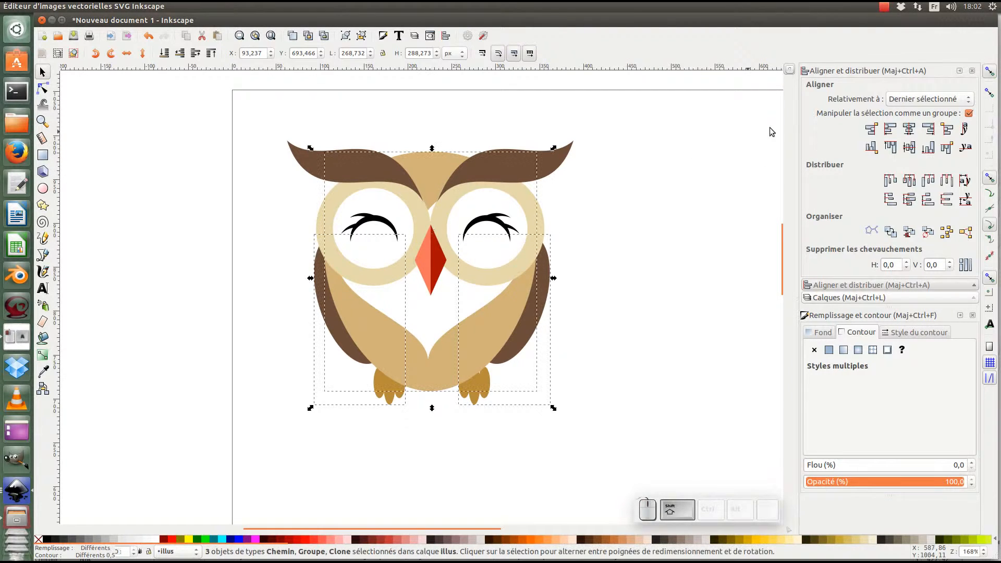
left_click(910, 130)
key("Escape")
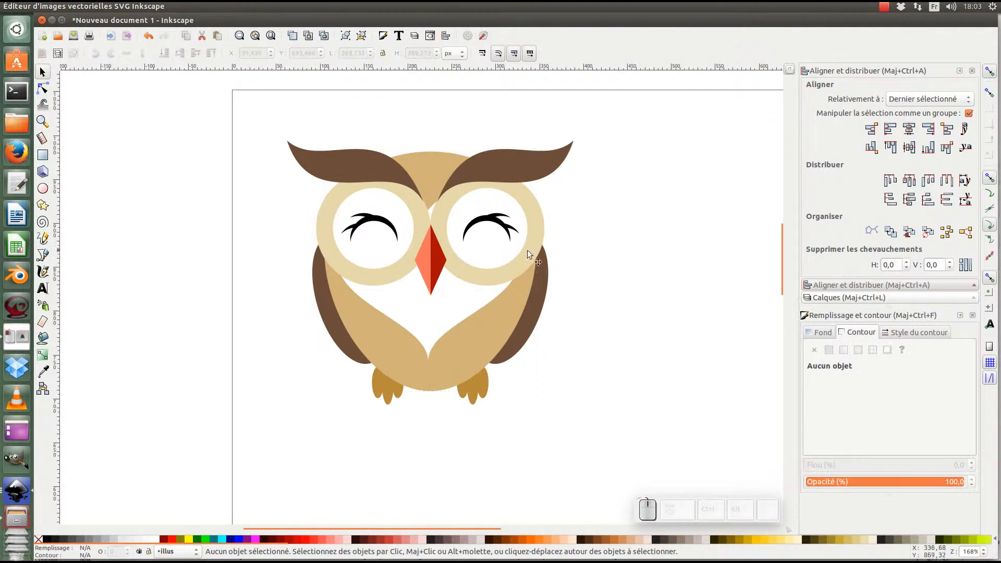
Step: Align the white belly heart's top and bottom nodes on a common vertical axis
left_click(439, 315)
key("F2")
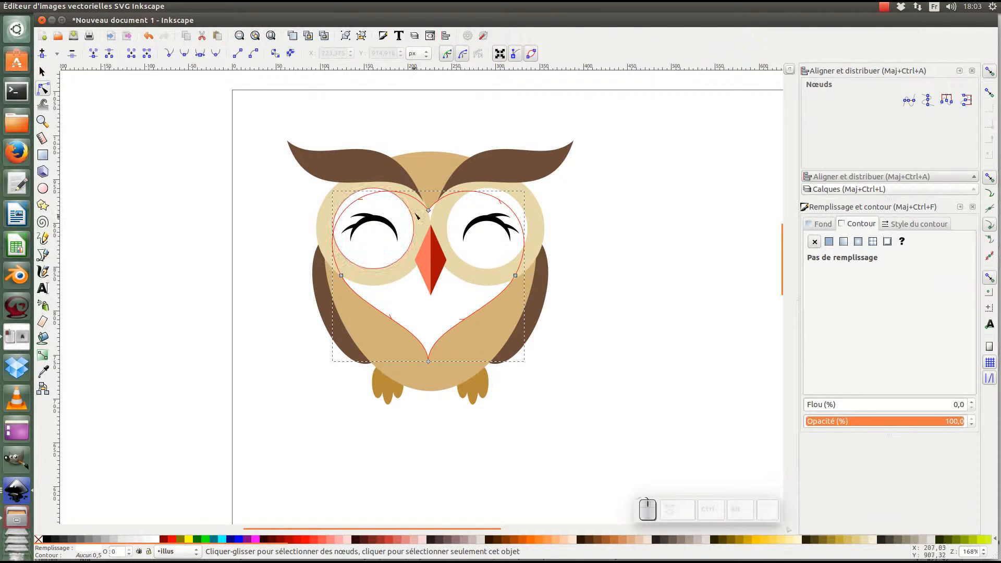
left_click_drag(414, 176, 450, 390)
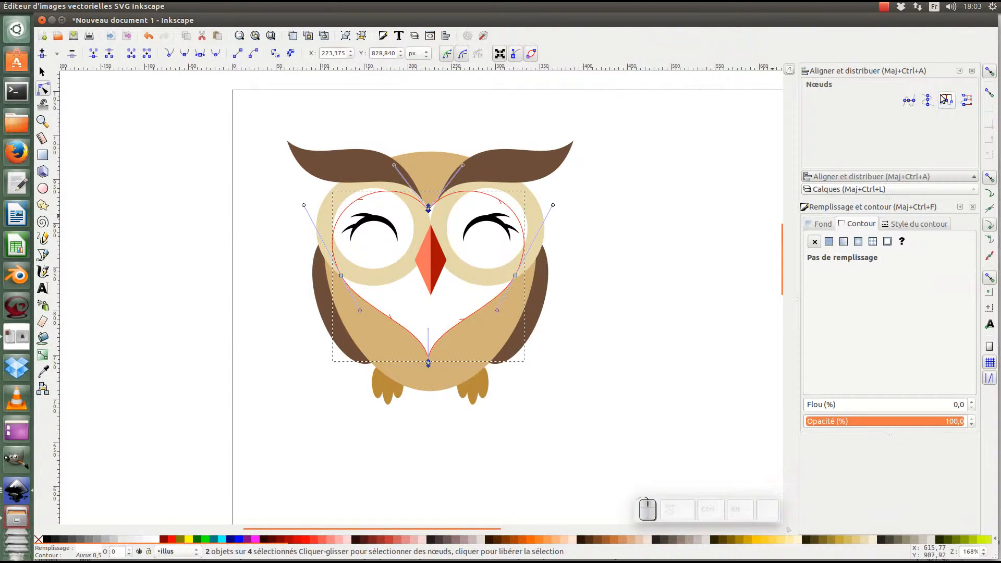
left_click(927, 100)
key("F1")
left_click(670, 202)
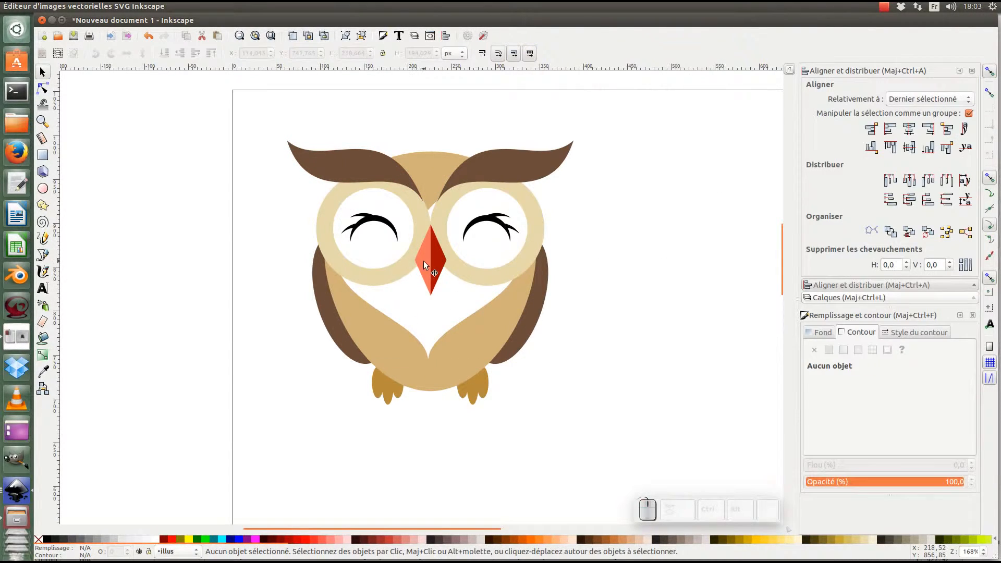
Step: Move the white heart slightly straight down and center it horizontally on the body
left_click(449, 232)
mouse_move(446, 317)
left_mouse_down()
mouse_move(453, 517)
mouse_move(456, 275)
mouse_move(450, 327)
left_mouse_up()
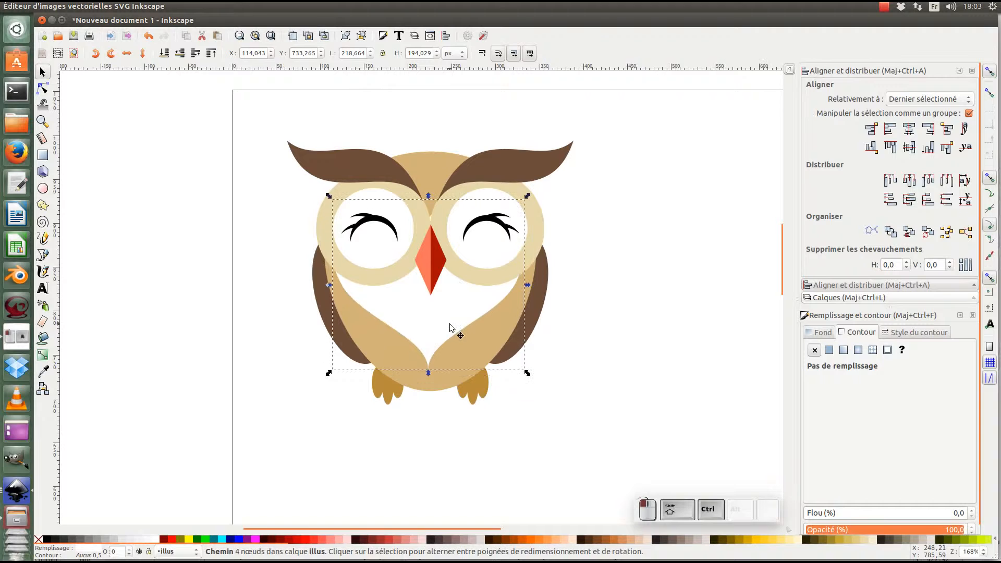
left_click(434, 165, "shift")
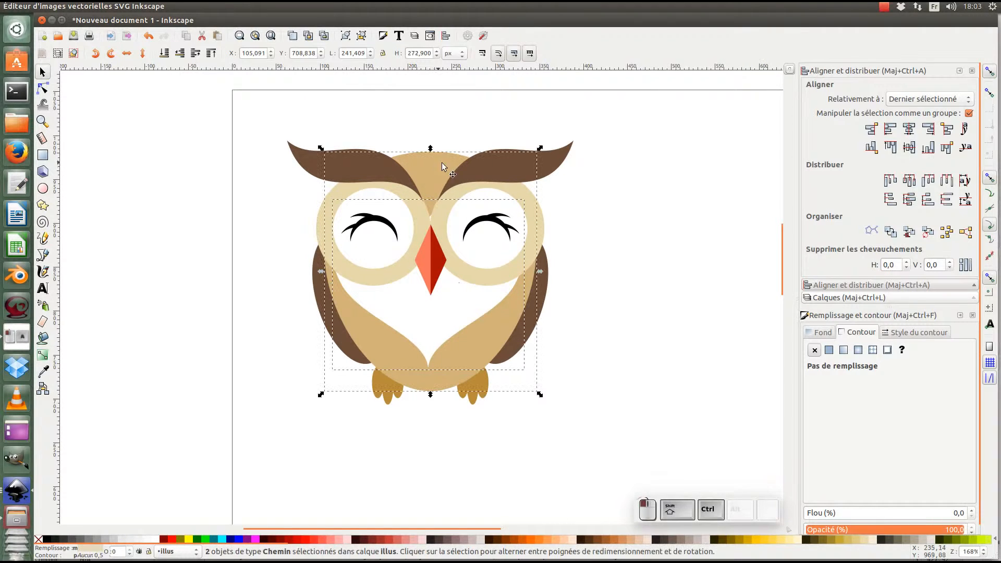
Step: Realign the heart's top and bottom middle nodes on one vertical line
key("F2")
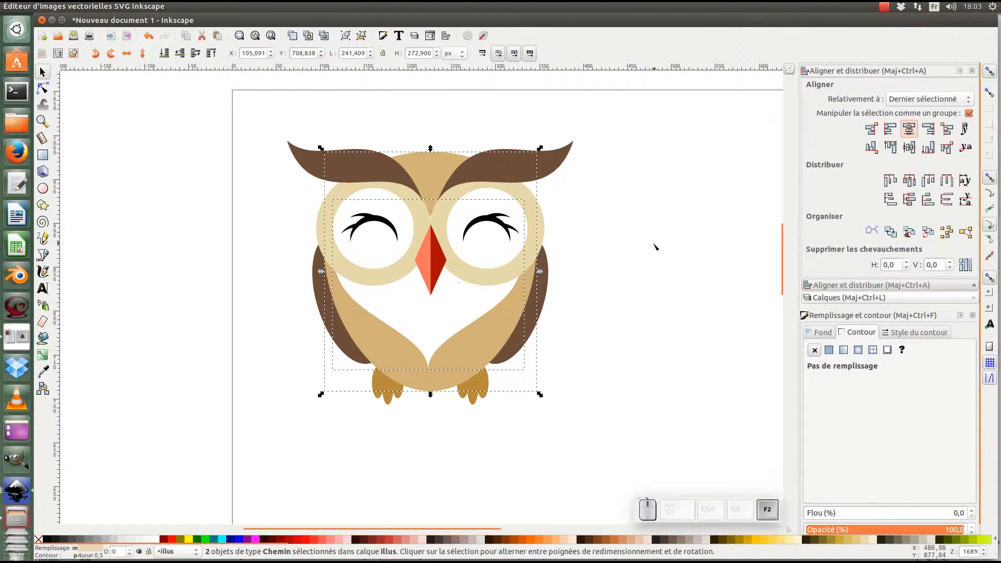
left_click_drag(411, 176, 454, 405)
left_click(928, 100)
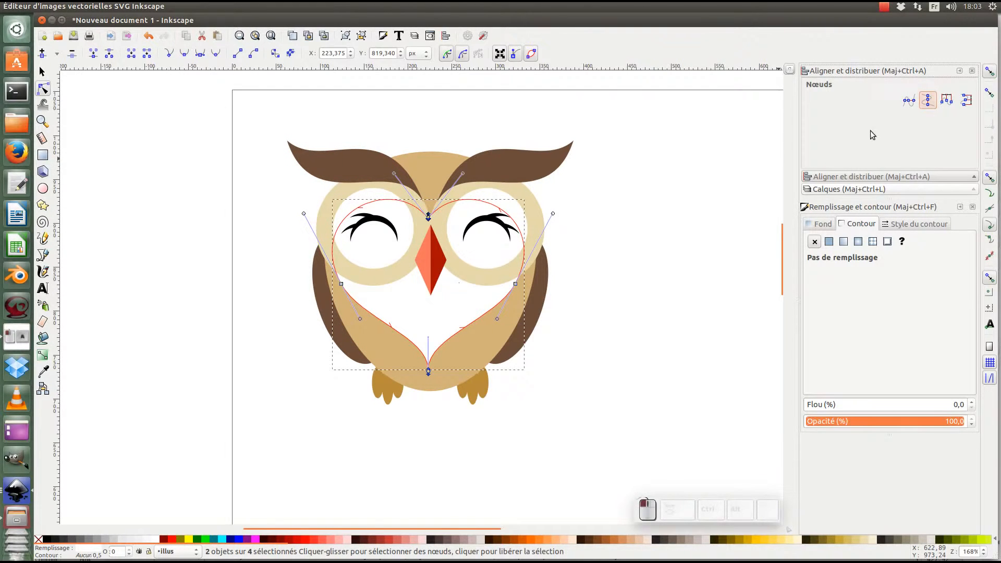
key("F1")
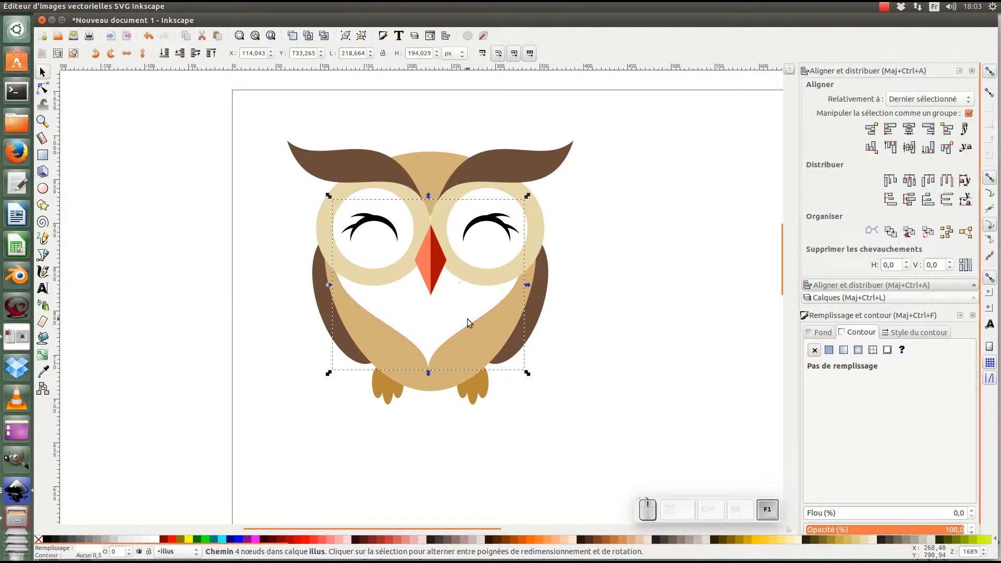
Step: Center both eye-and-brow groups and the beak group horizontally on the body
left_click(557, 213)
left_click(495, 227)
left_click(391, 233, "shift")
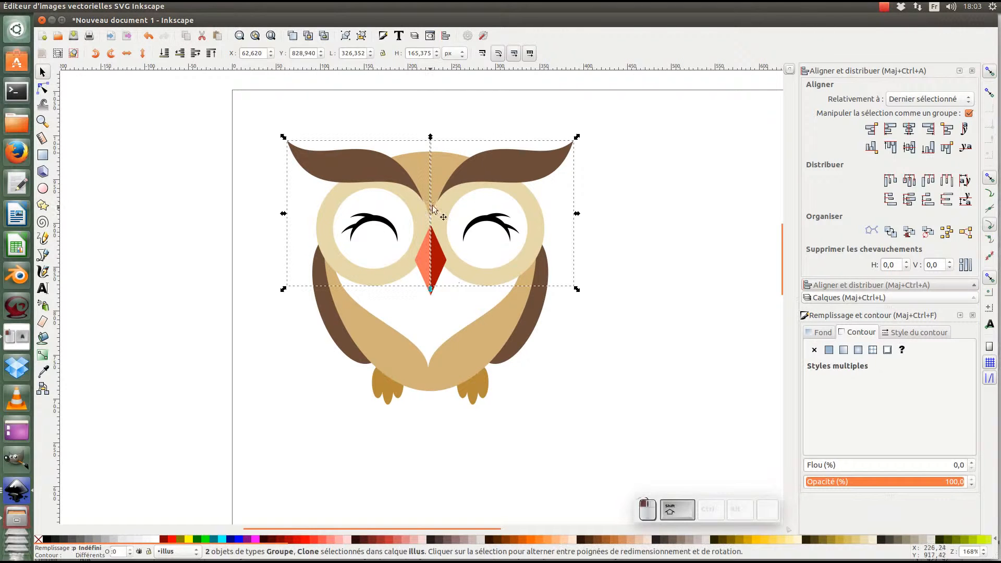
left_click(440, 161, "shift")
left_click(727, 186)
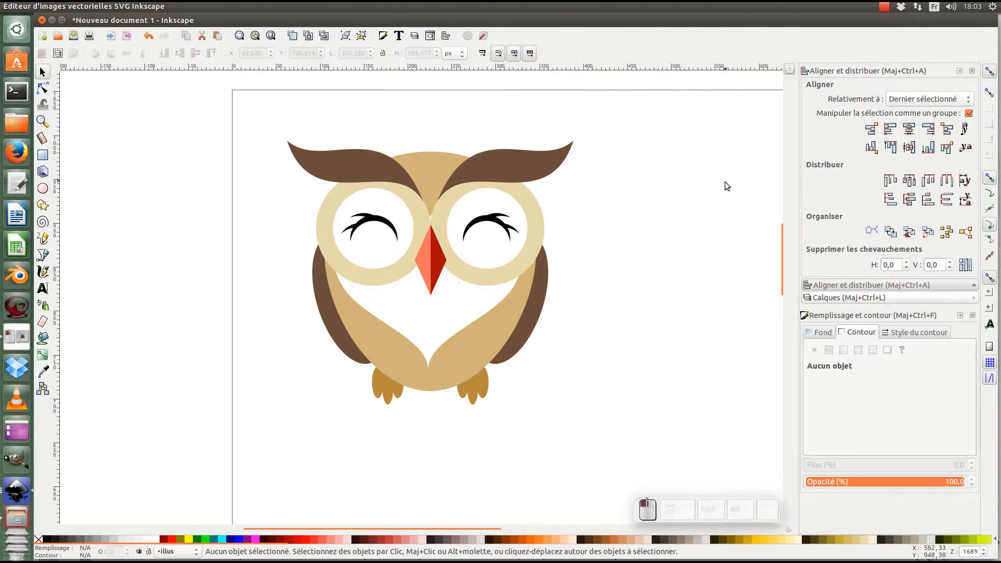
left_click(426, 254)
left_click(434, 192, "shift")
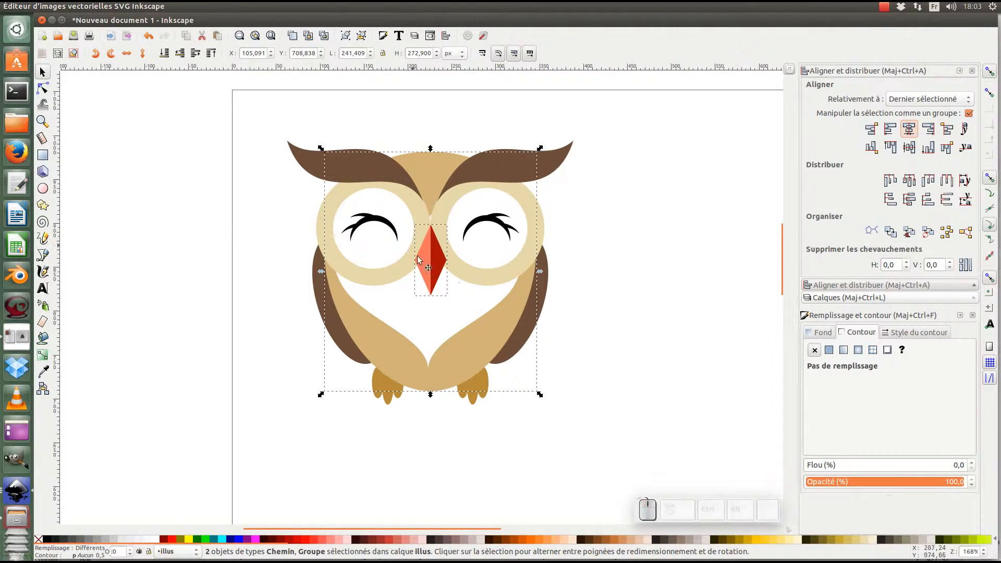
Step: Lower the white heart's upper edge to reduce its height to about 183 px
left_click(442, 333)
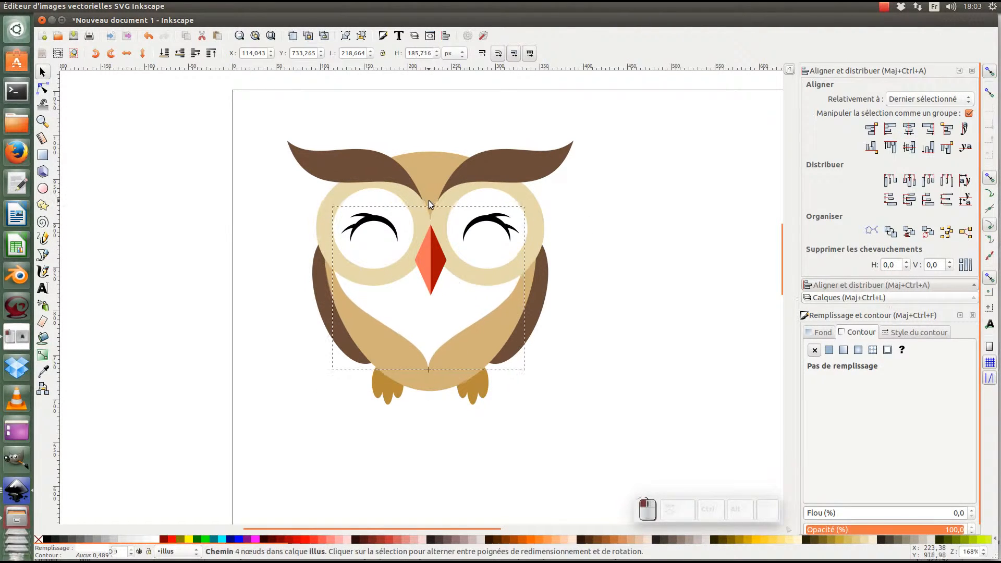
left_click(650, 311)
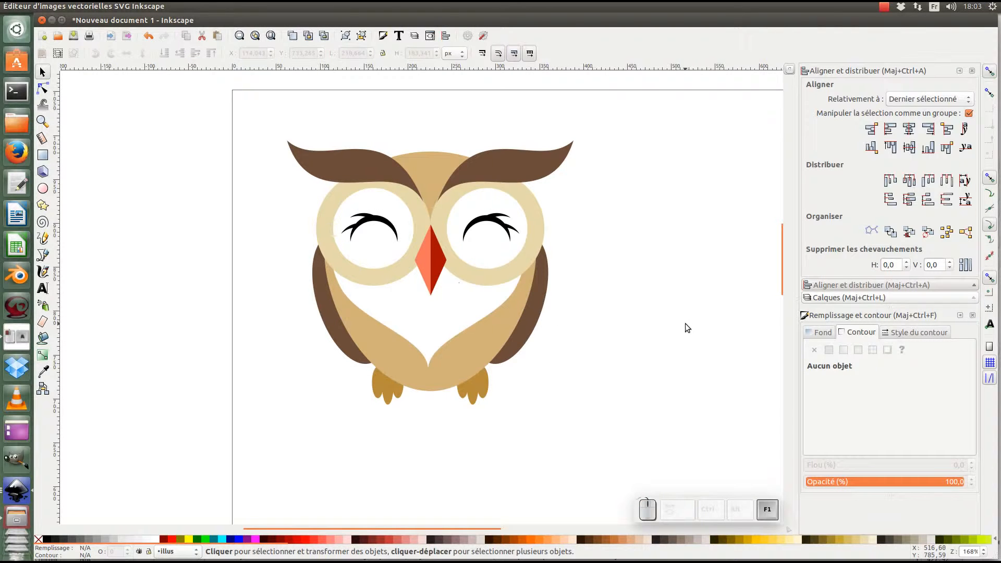
Step: Try to move the inner tip node of the left brow down toward the beak
key("minus")
scroll(415, 206, "up", 2)
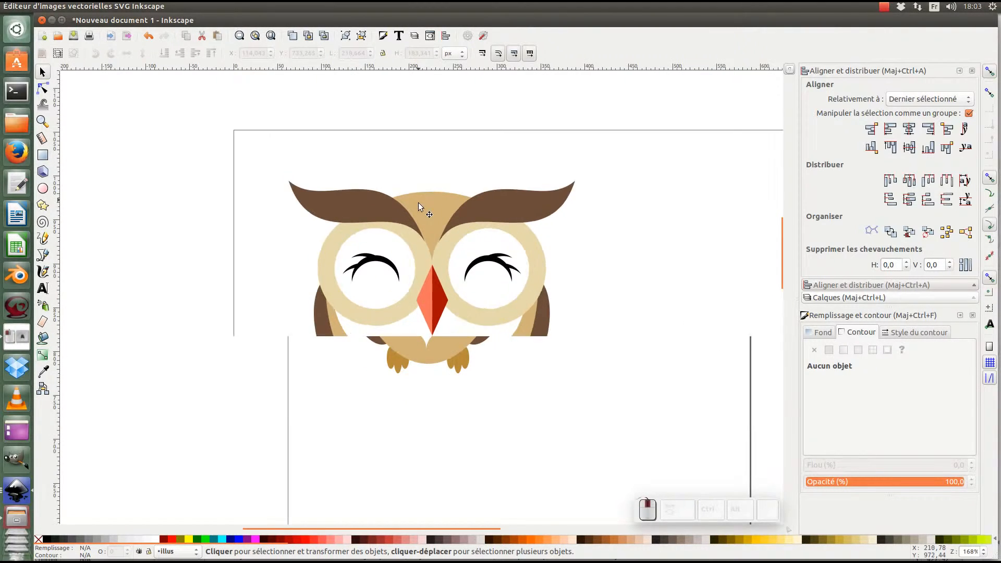
left_click(372, 190)
key("F2")
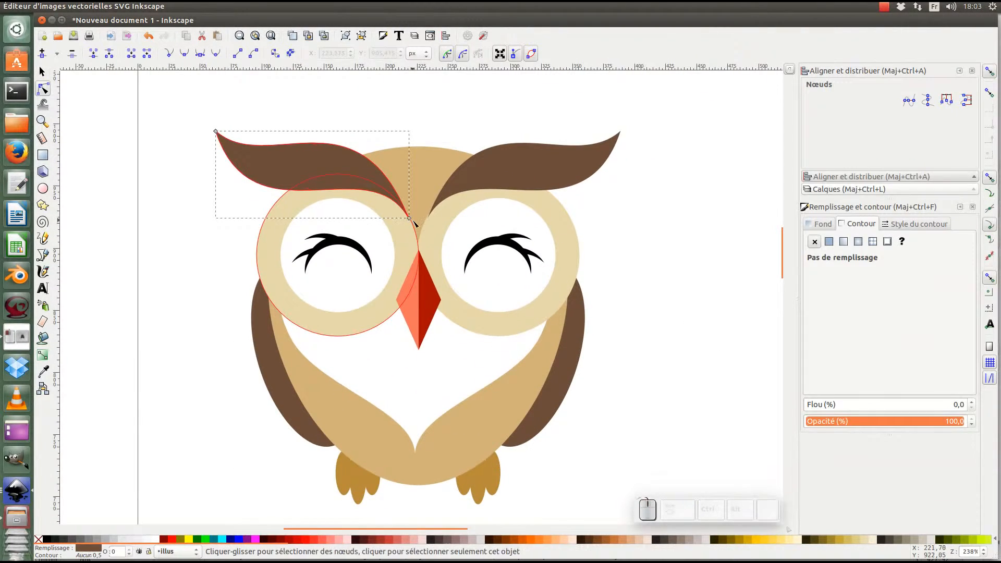
left_click_drag(408, 218, 402, 236)
key("ctrl+z")
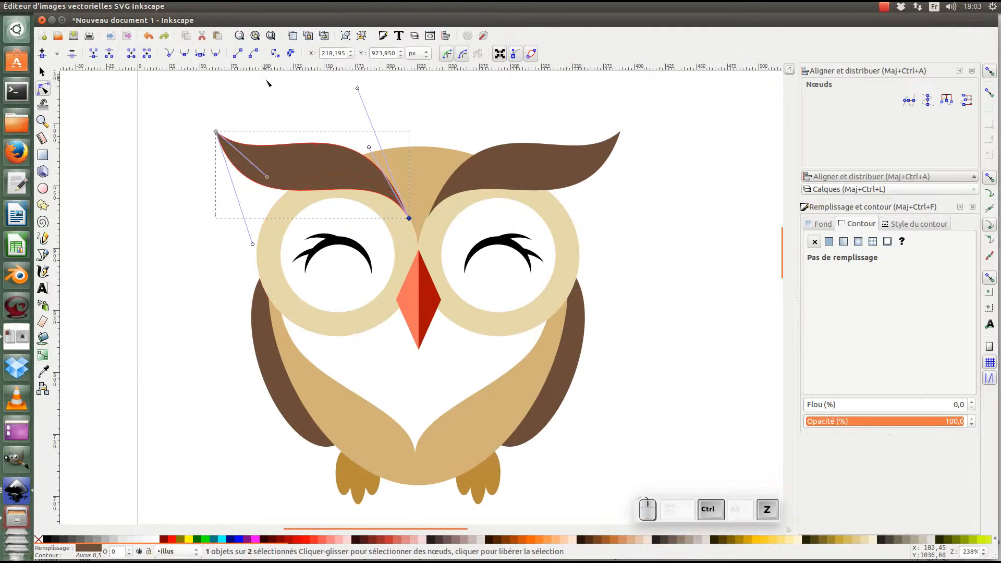
Step: Select the left brow inside its group and lower it to the bottom, behind the eye circles
key("s")
left_click(340, 210)
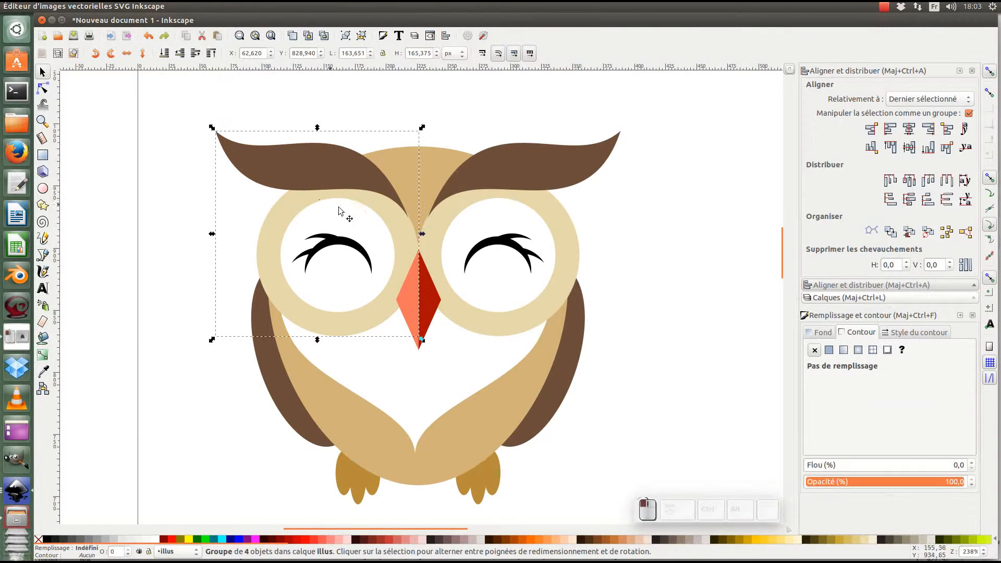
double_click(345, 169)
left_click(345, 169)
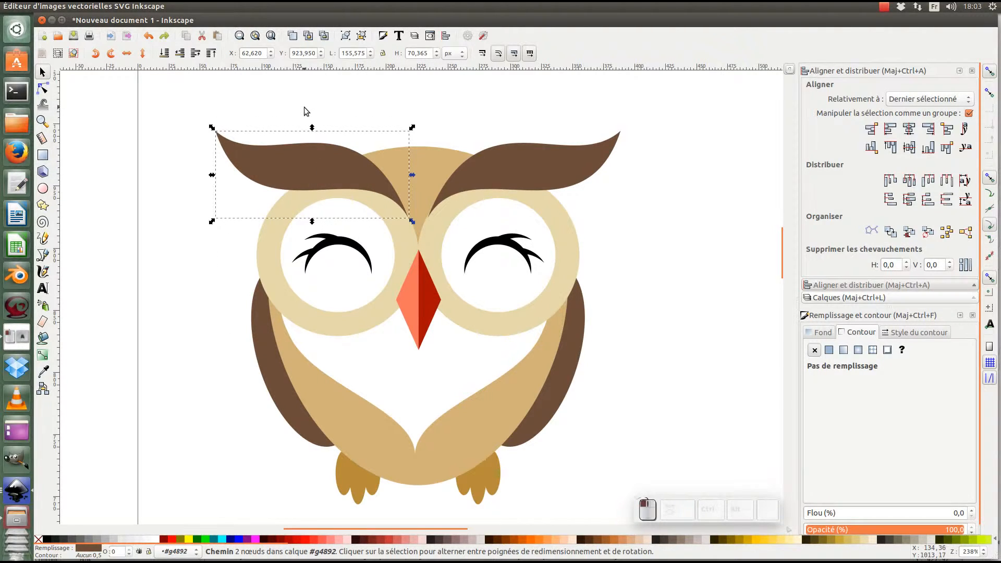
left_click(305, 108)
left_click(325, 168)
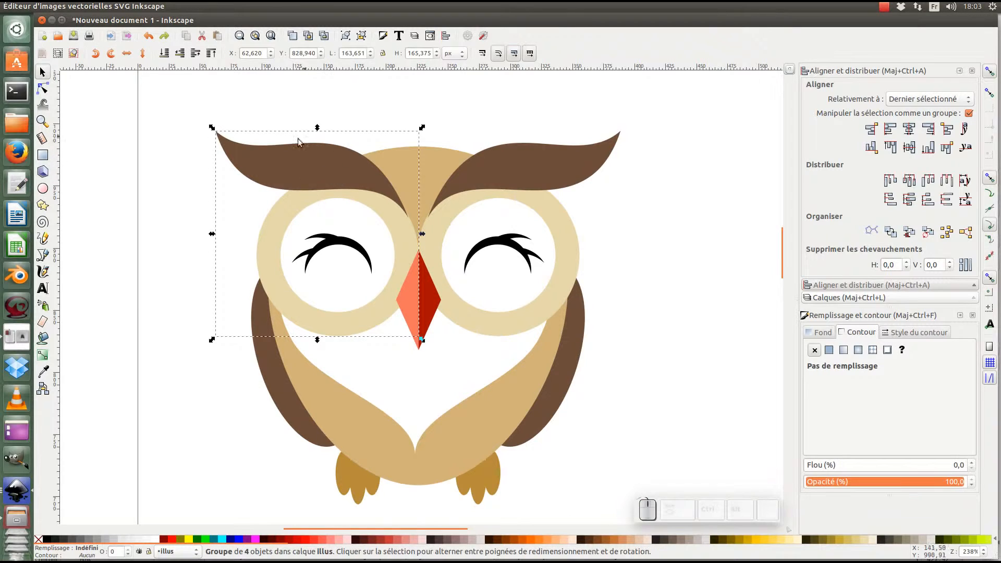
key("n")
left_click(322, 170)
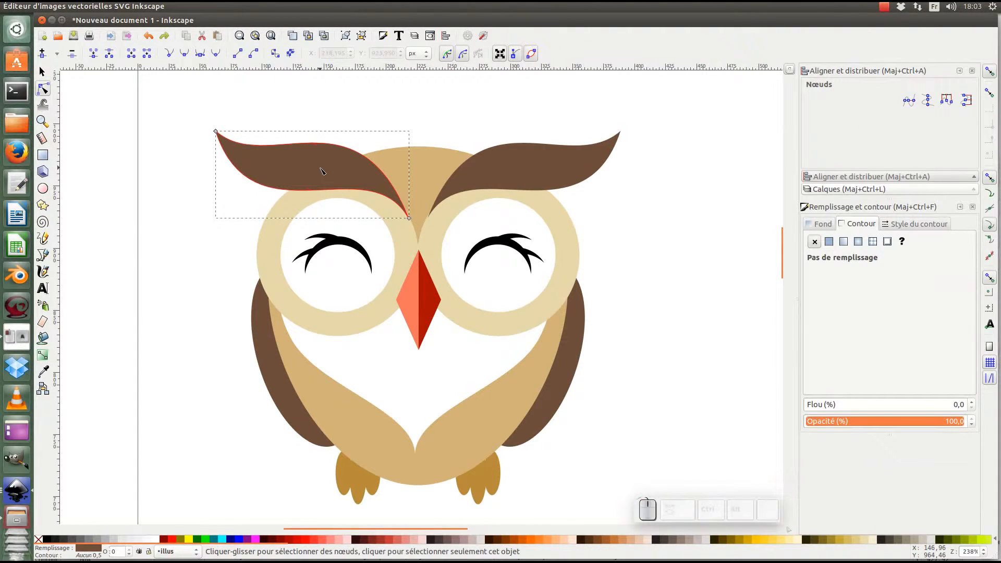
key("s")
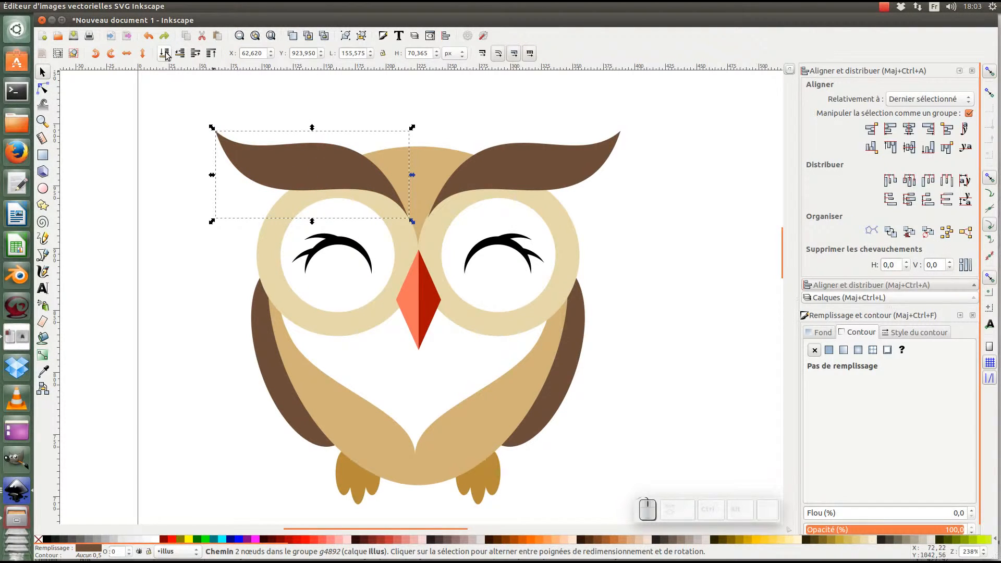
left_click(165, 54)
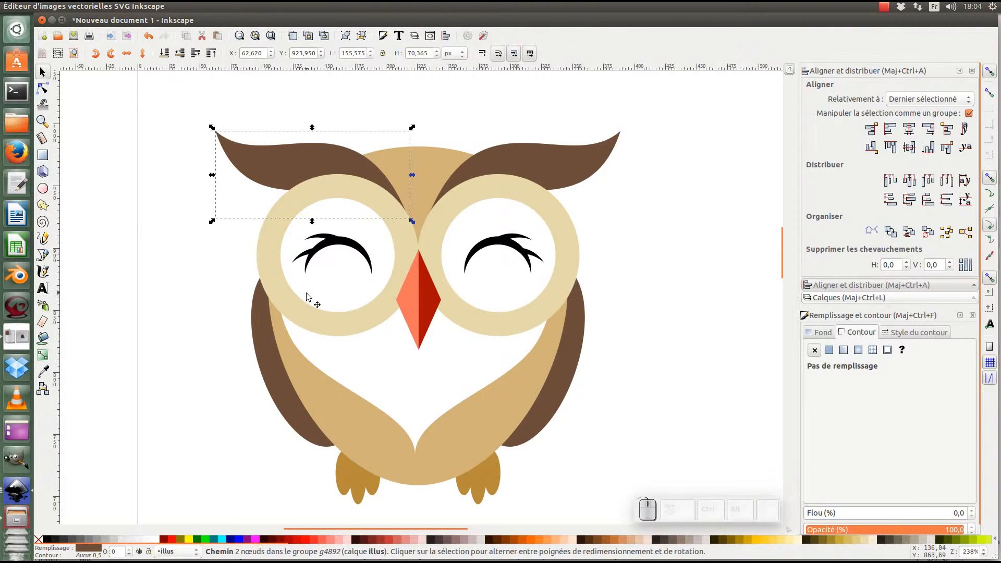
Step: Close the alignment settings and show the reference layer "modele" again
scroll(306, 295, "down", 2)
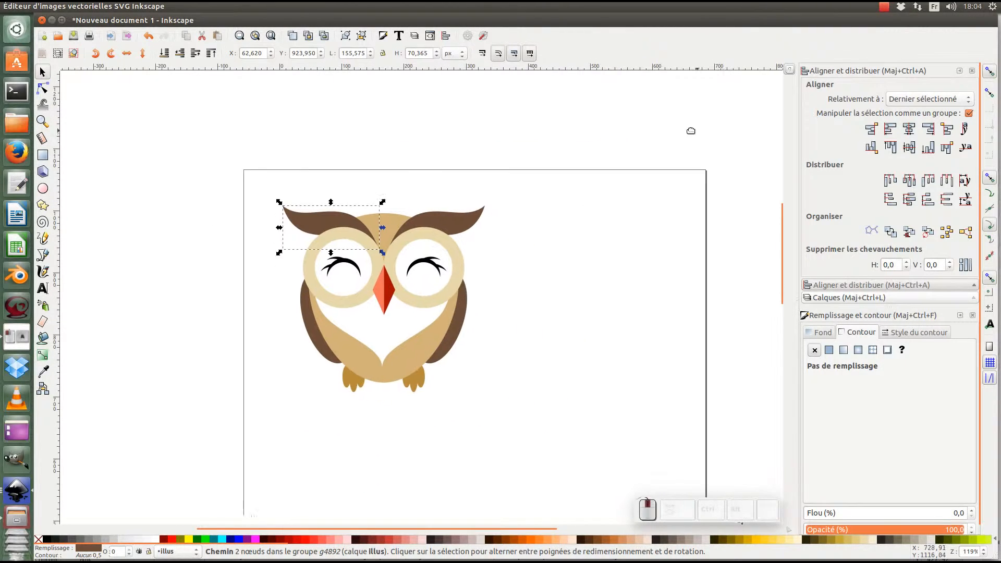
left_click(972, 71)
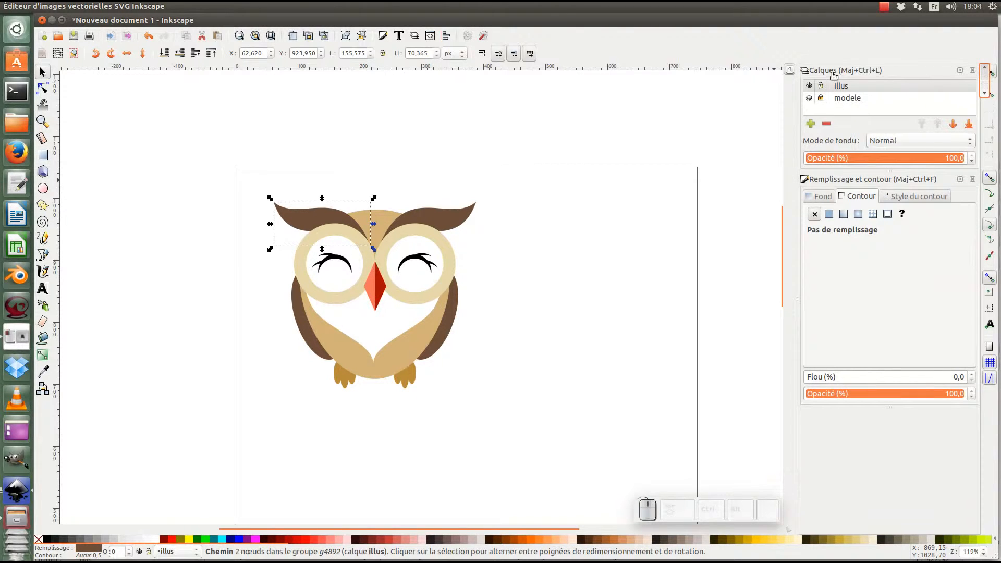
left_click(809, 99)
left_click_drag(561, 259, 537, 196)
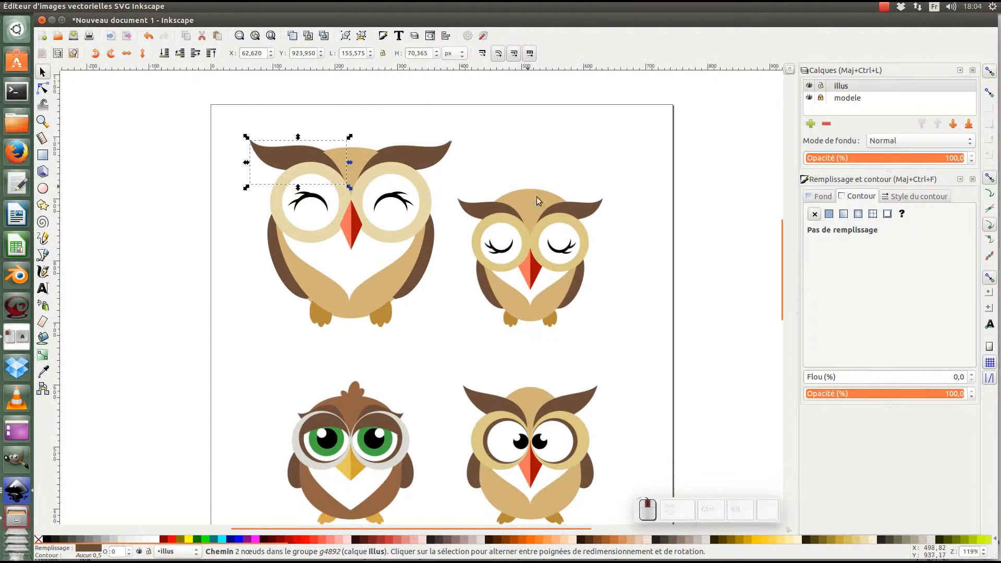
left_click(626, 300)
Step: Select all parts of the finished large owl and group them into one object
left_click_drag(500, 322, 371, 267)
left_click_drag(300, 287, 346, 315)
left_click(266, 175)
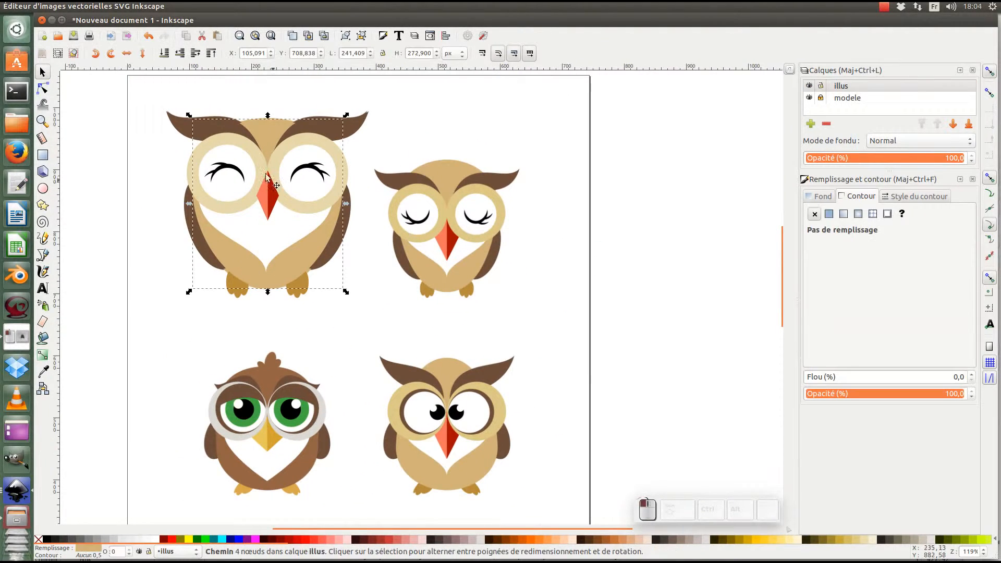
left_click(111, 86)
mouse_move(111, 86)
left_mouse_down()
mouse_move(345, 322)
mouse_move(382, 320)
left_mouse_up()
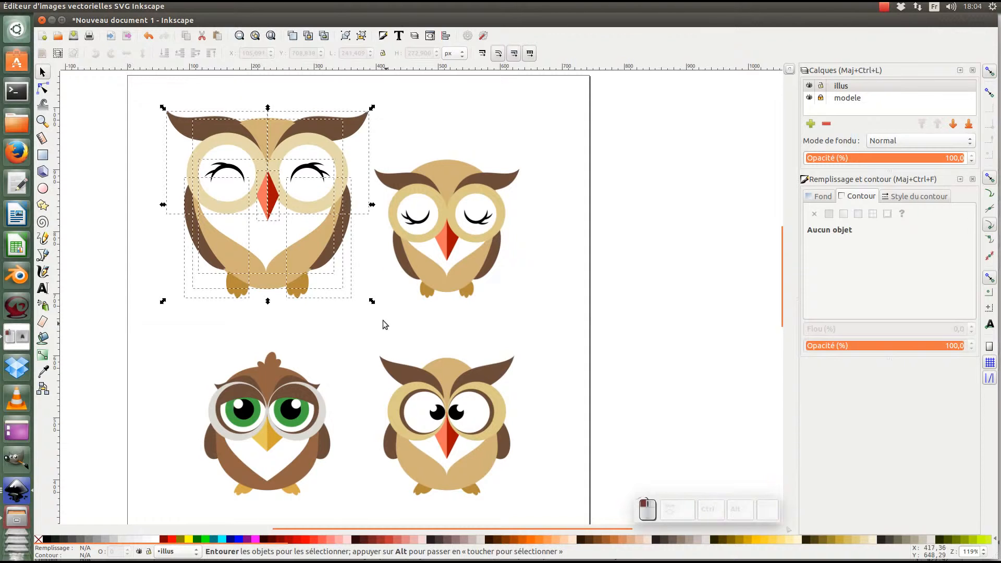
key("ctrl+g")
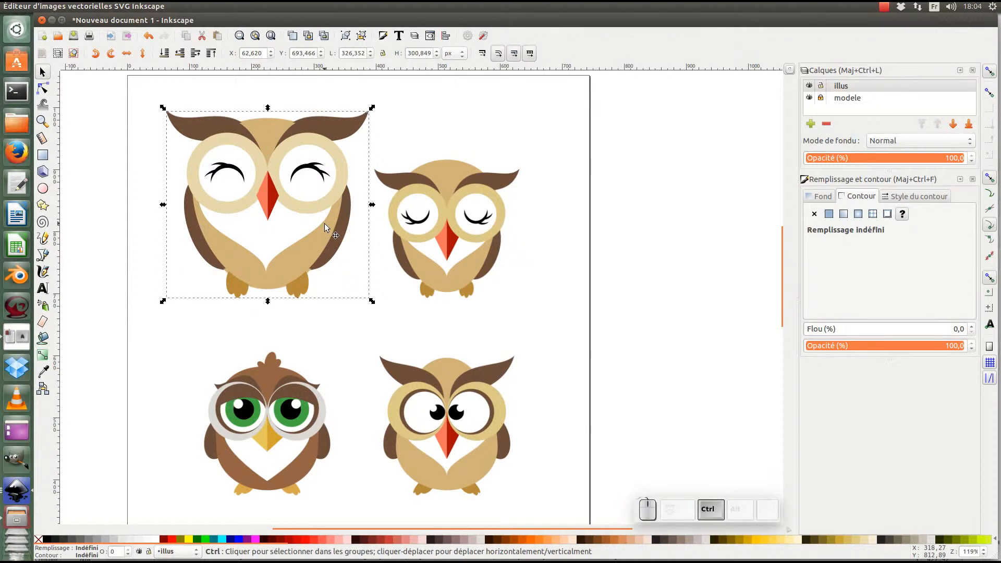
Step: Duplicate the large owl's group, place the copy at the same height beyond the second reference owl, and ungroup it
key("ctrl+d")
left_click_drag(324, 223, 629, 276)
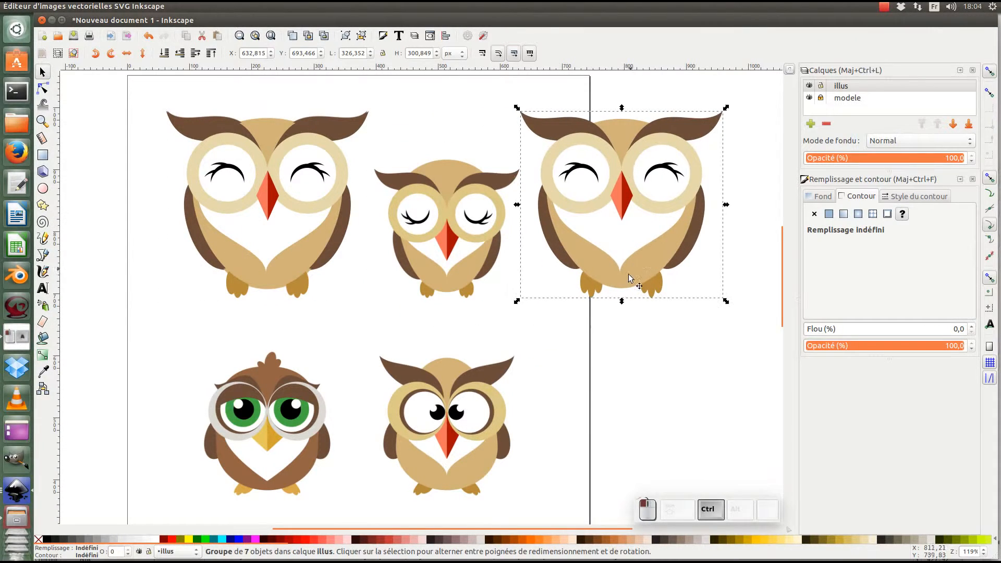
key("ctrl+shift+g")
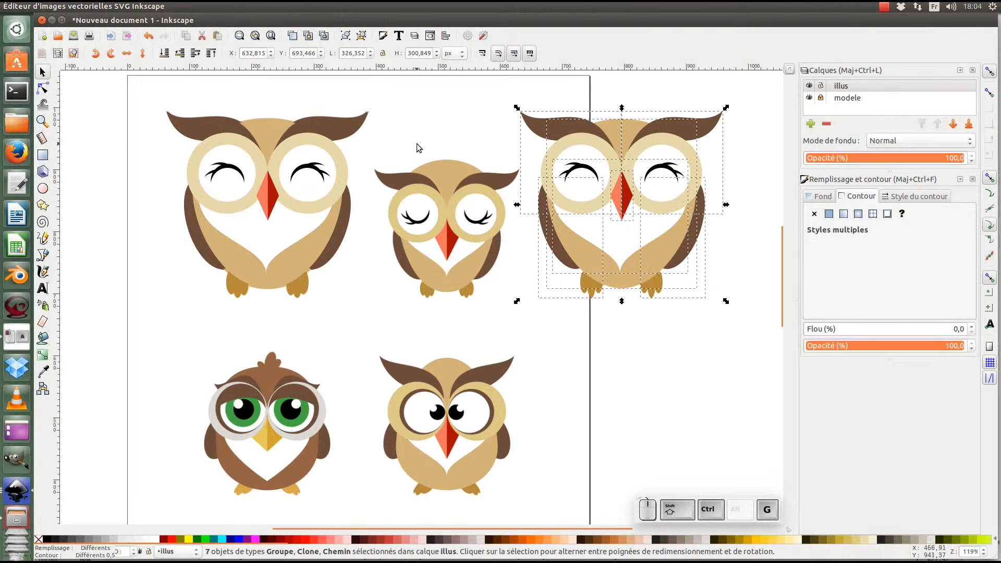
left_click(526, 140)
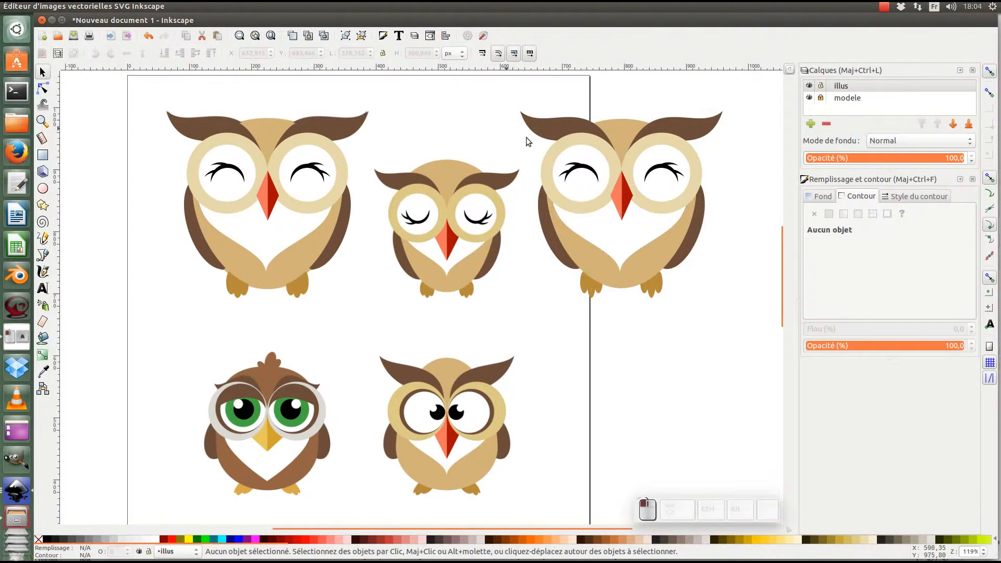
left_click(584, 180)
left_click_drag(523, 112, 542, 131)
key("ctrl+z")
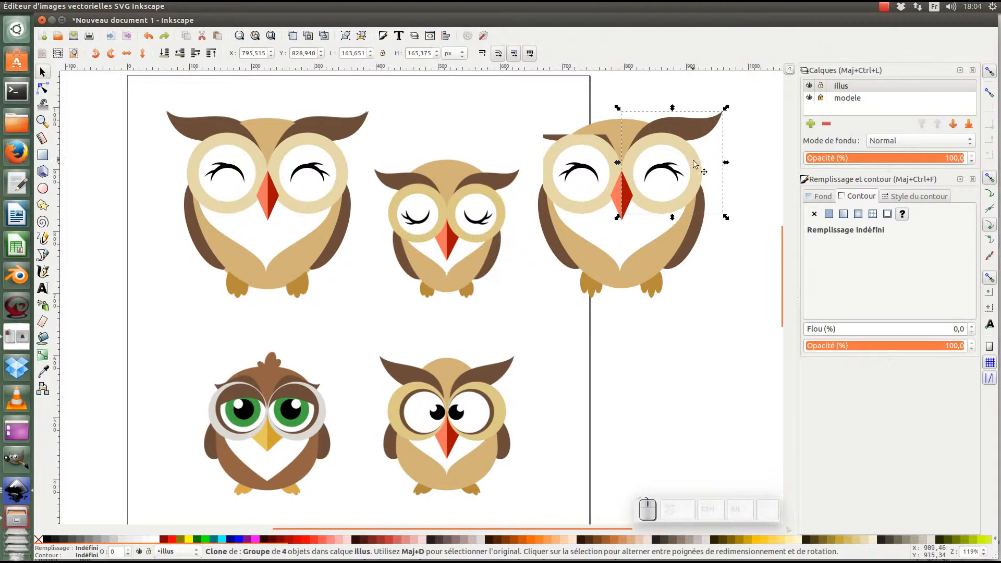
left_click(740, 160)
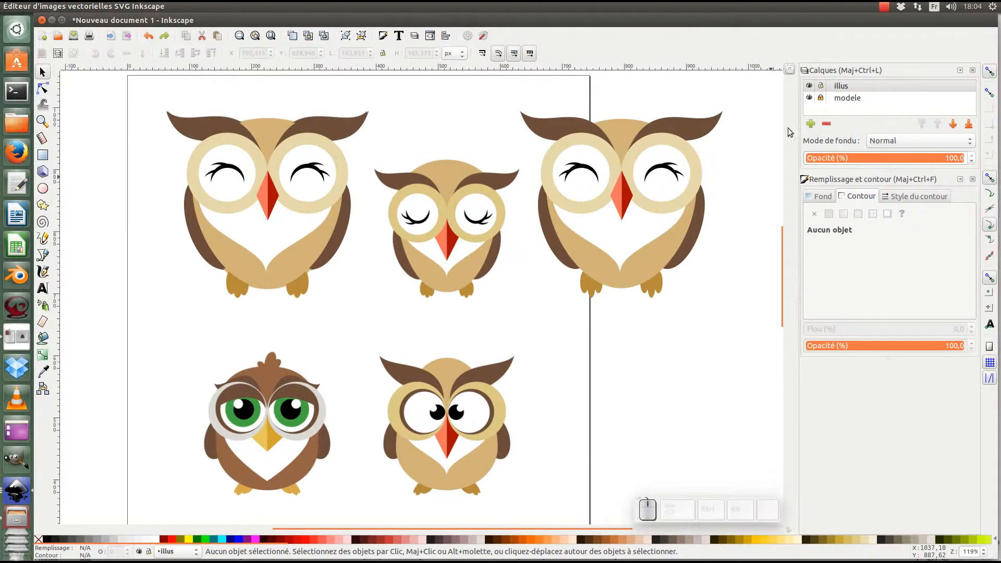
left_click(619, 195)
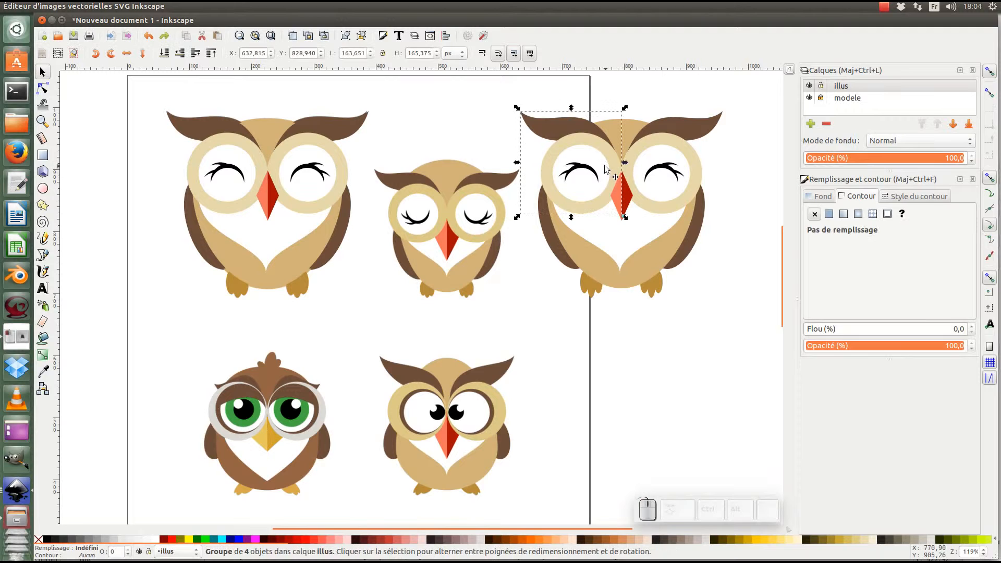
Step: Select all parts of the copied owl and scale them proportionally to about 248 × 229 px
left_click_drag(487, 97, 751, 328)
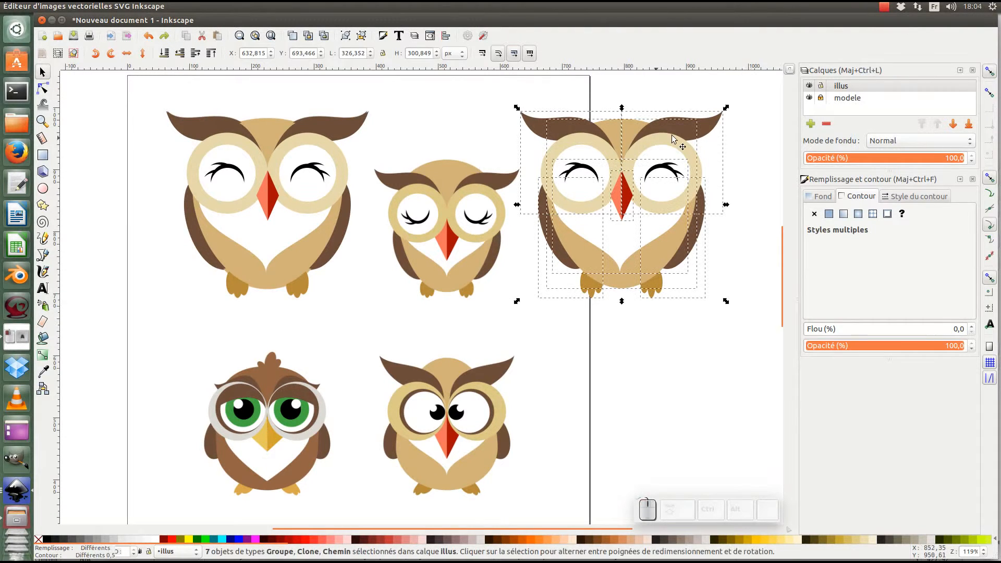
left_click_drag(735, 106, 680, 144)
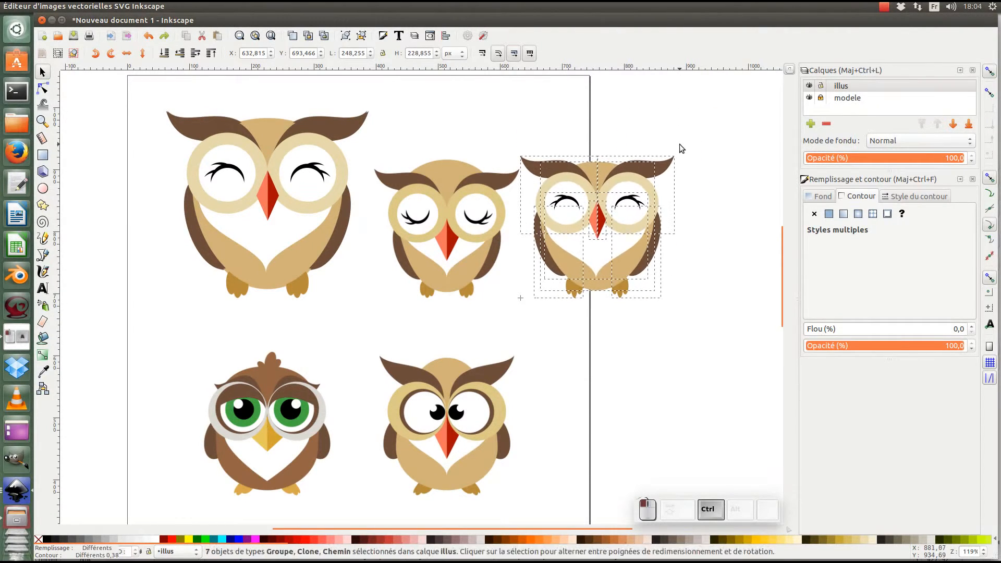
left_click_drag(589, 237, 591, 242)
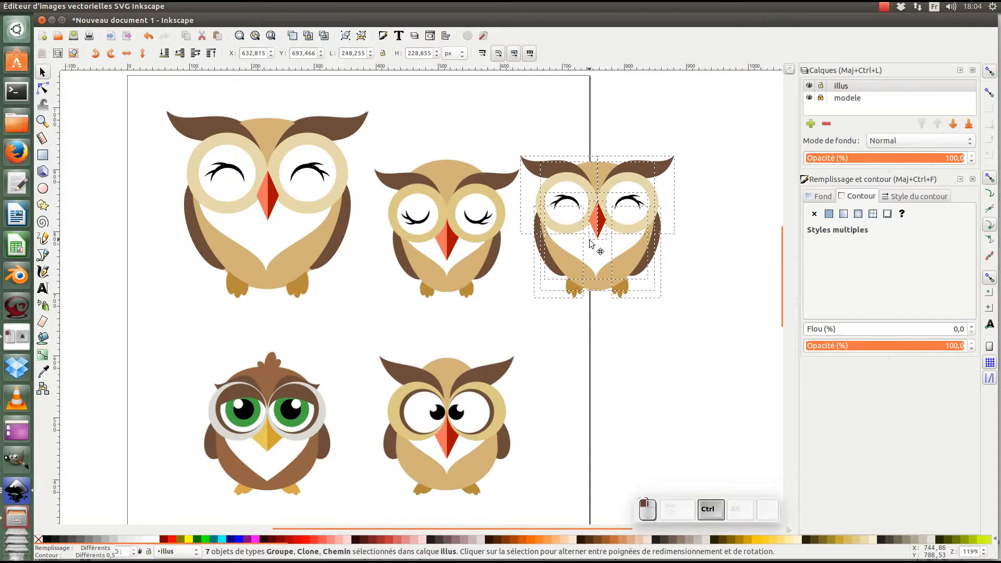
left_click(689, 215)
Step: Select both eye-and-brow groups of the small owl and move them down on the body
left_click(562, 216)
left_click(633, 218, "shift")
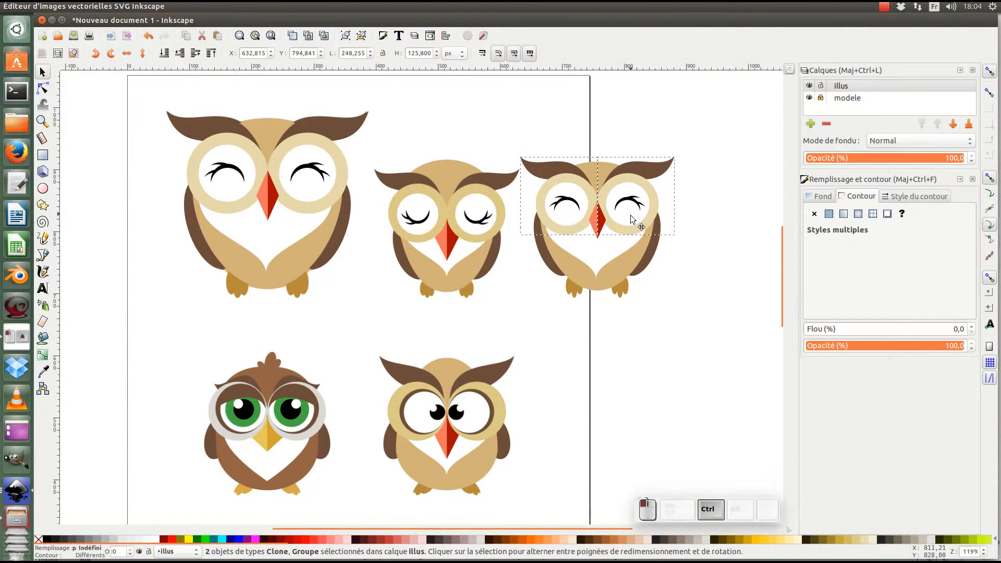
left_click_drag(631, 217, 597, 243)
Step: Enlarge the small owl's beak to about 42 × 94 px and stack it behind the eyes but above the white heart
left_click(601, 232, "ctrl")
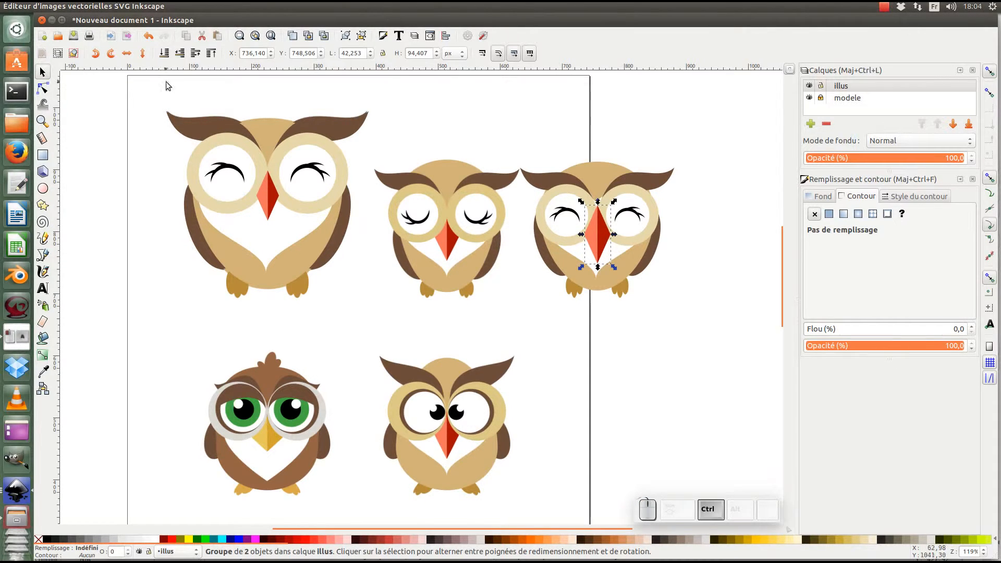
left_click(169, 52)
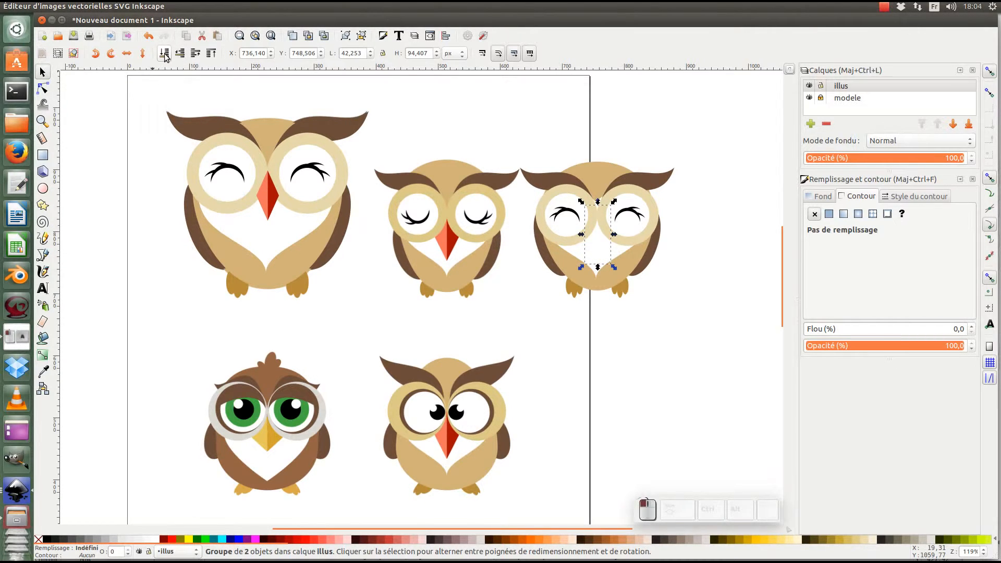
left_click(196, 54)
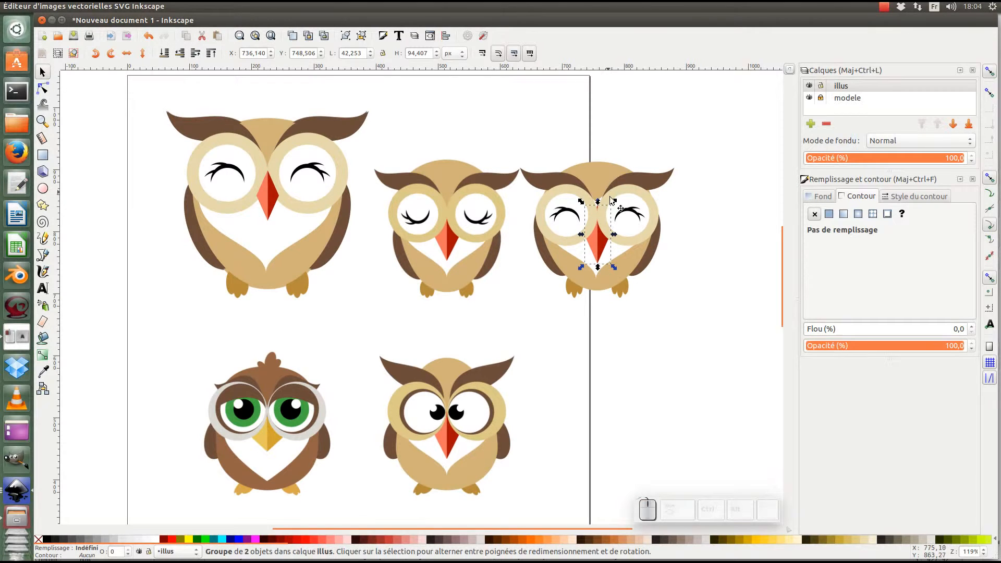
Step: Raise both eye groups slightly, lower the white heart's upper edge to a height of about 128 px, and narrow the heart
left_click(617, 223, "shift")
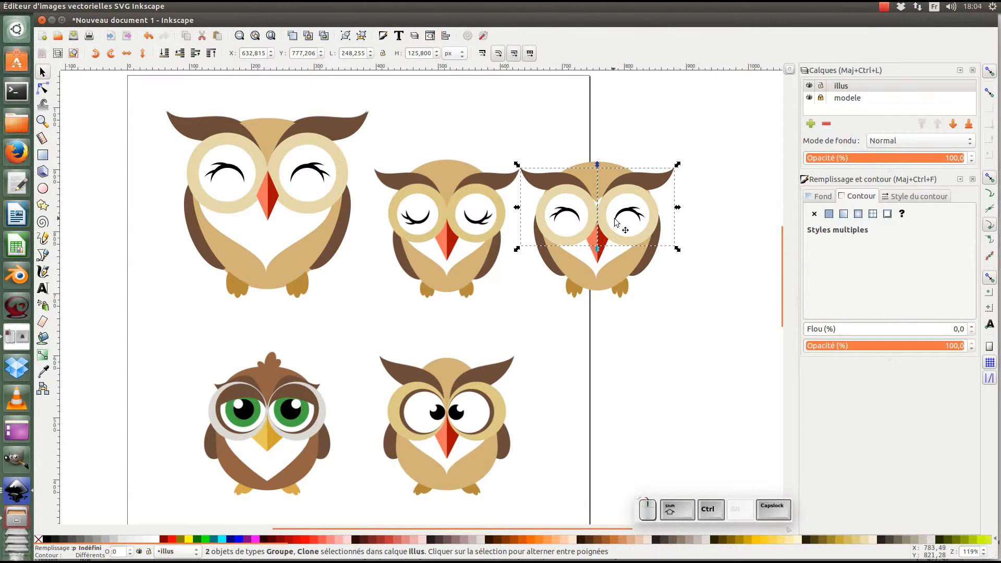
left_click_drag(617, 223, 616, 220)
left_click(612, 255, "ctrl")
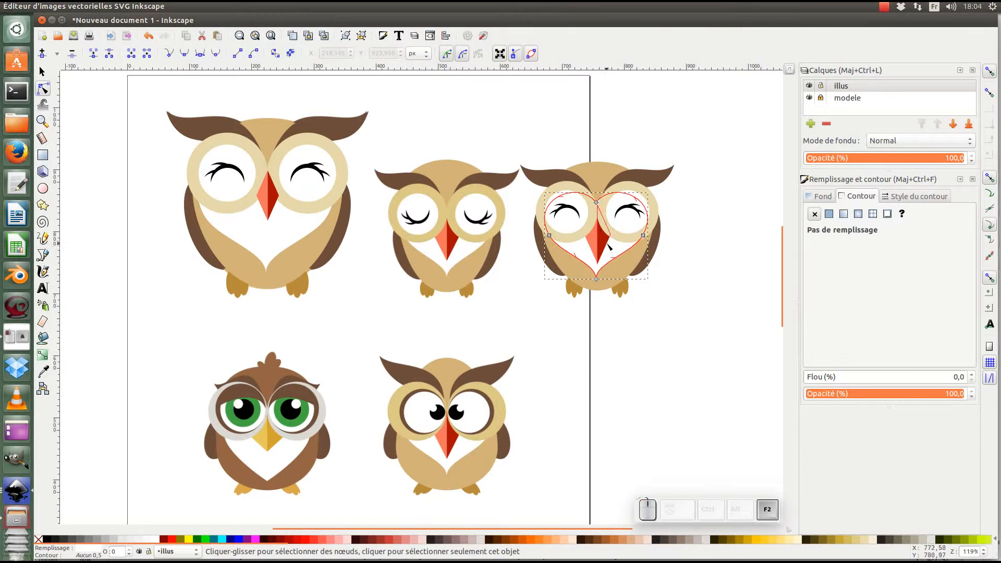
left_click_drag(597, 195, 596, 198)
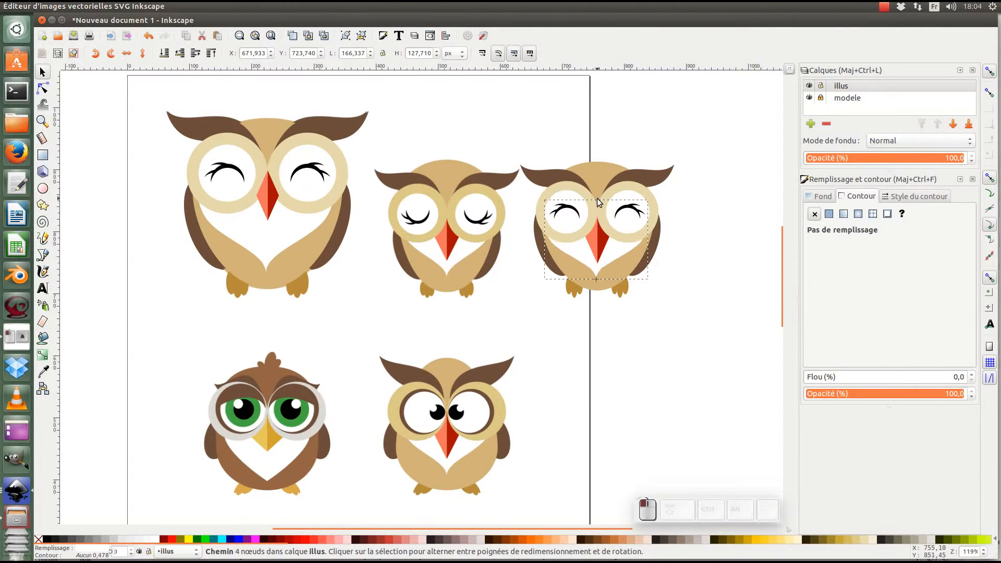
left_click_drag(651, 238, 643, 239)
Step: Flip the small owl's left closed eyelid with lashes vertically and move it down slightly inside the eye circle
left_click(568, 211)
key("F2")
left_click(569, 211)
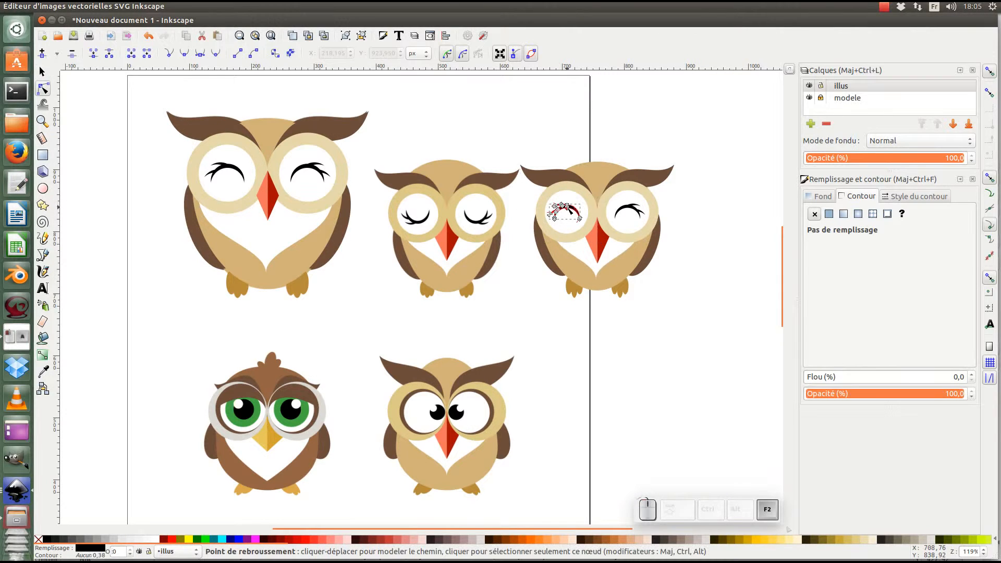
key("F1")
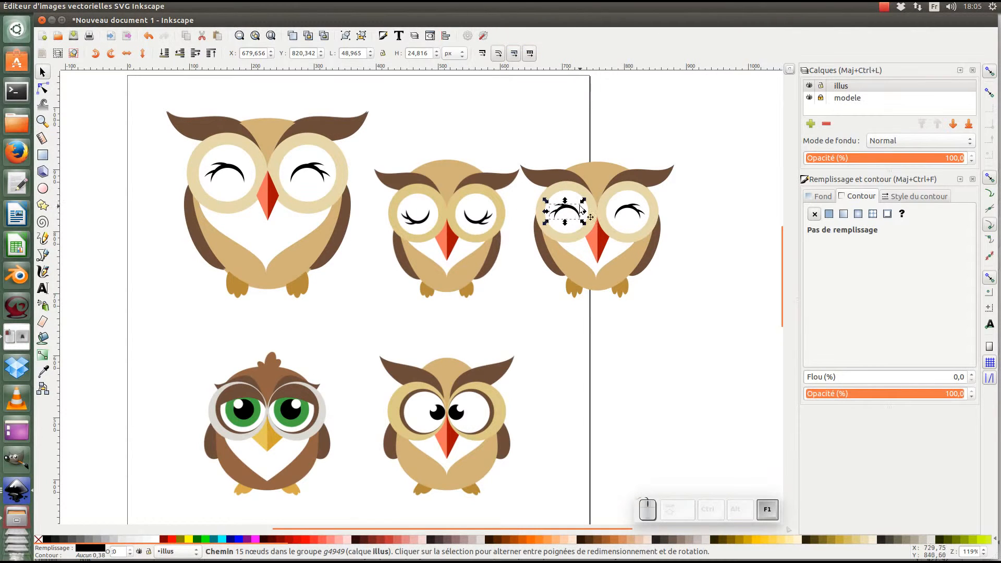
left_click(142, 53)
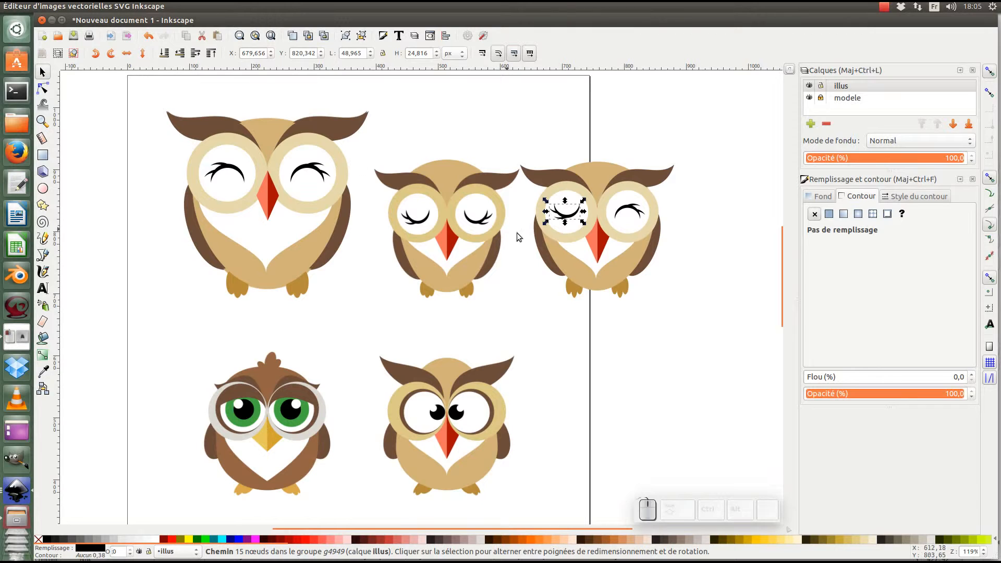
left_click_drag(573, 221, 574, 224)
left_click(574, 224)
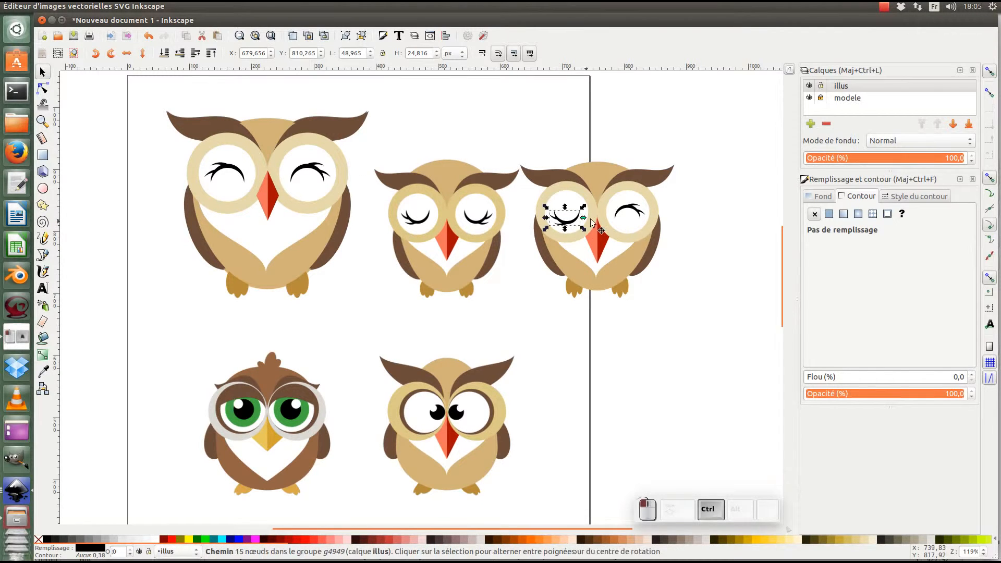
Step: Test which eyes are linked clones by filling the large owl's left eye with magenta, and undo the fill
left_click(652, 220)
key("n")
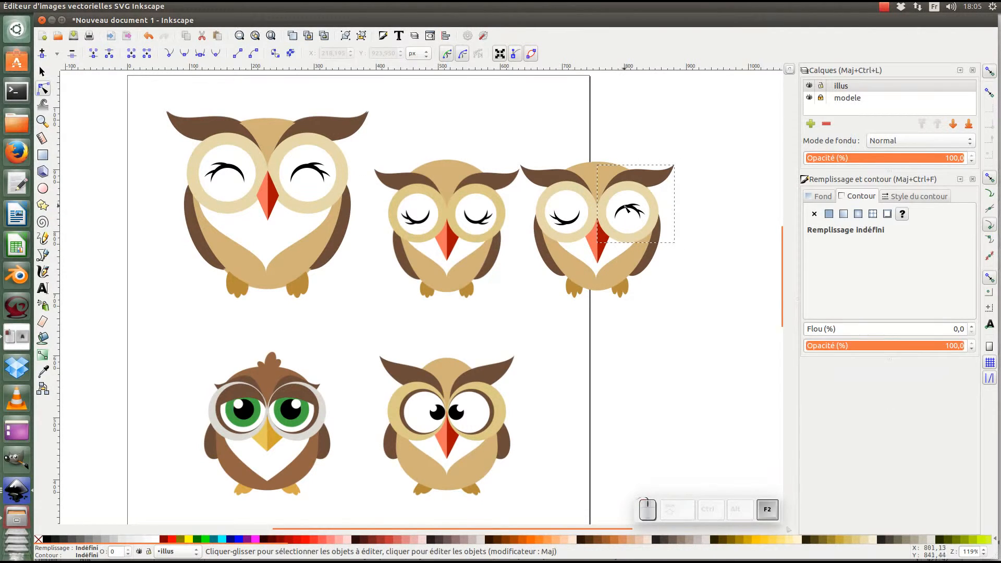
key("s")
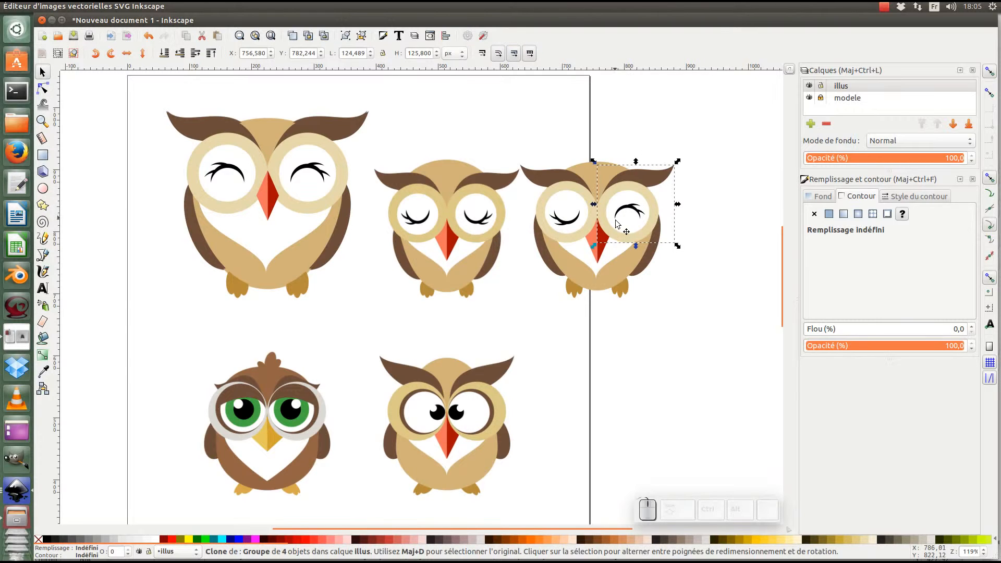
left_click(303, 169)
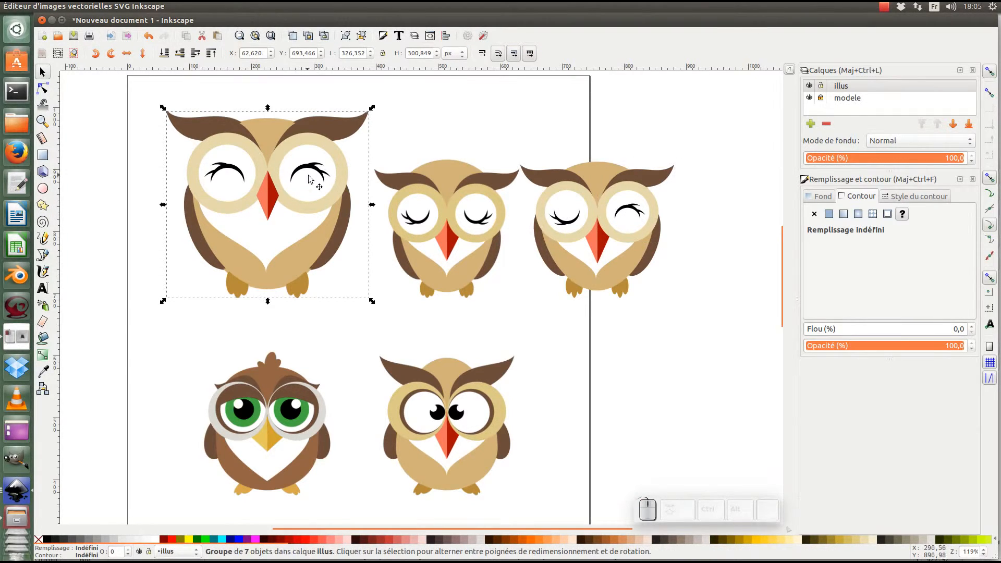
key("n")
left_click(229, 178)
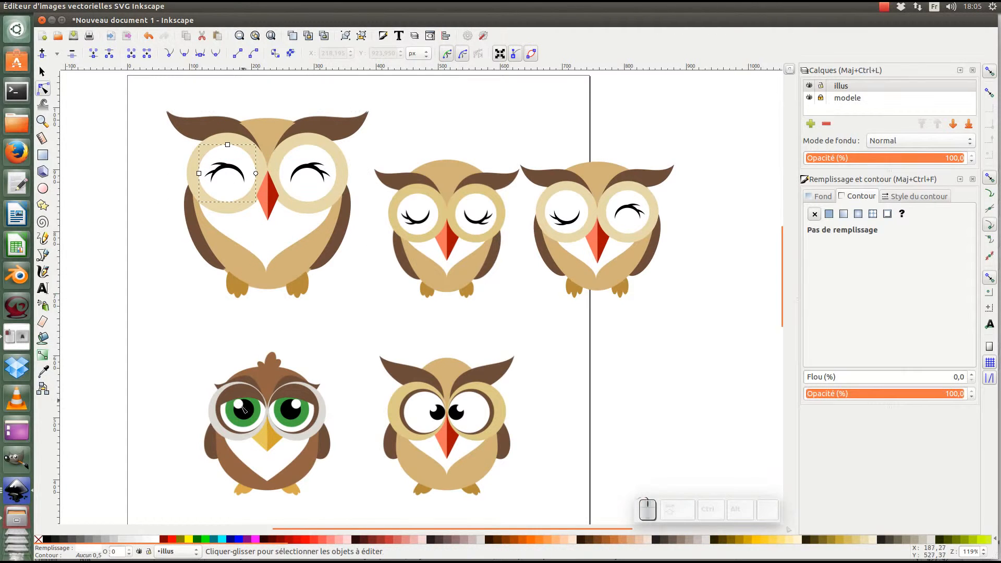
left_click(256, 540)
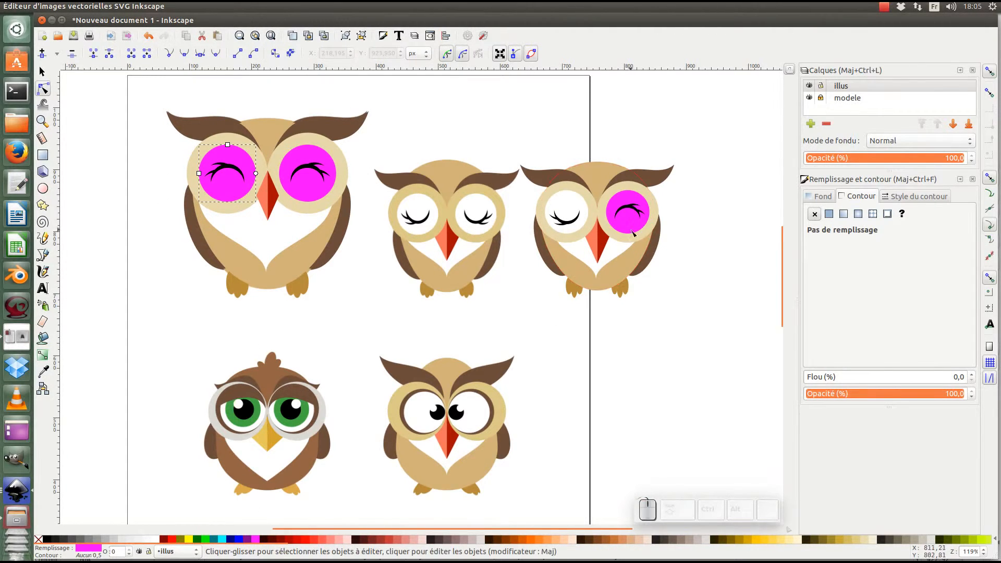
key("ctrl+z")
key("s")
Step: Delete the small owl's right eye-and-brow clone and its right wing-and-foot clone
left_click(633, 213)
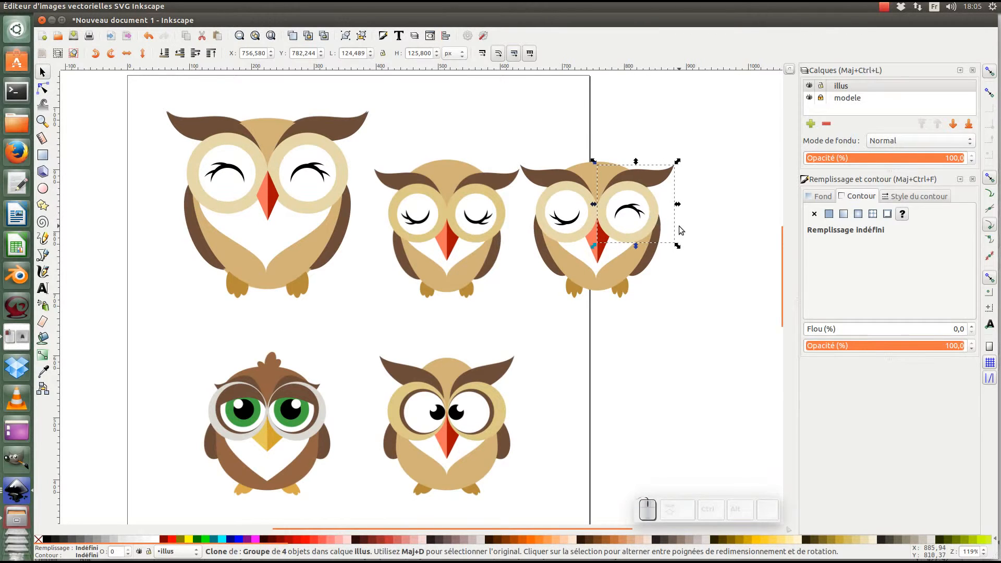
key("Delete")
left_click(657, 244)
key("Delete")
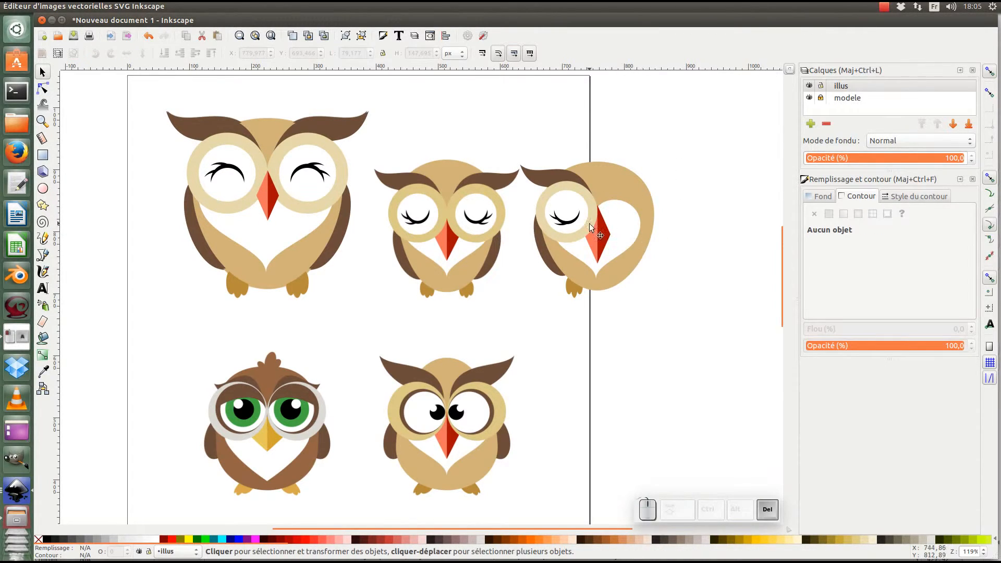
Step: Clone the small owl's left eye and wing-and-foot groups, flip the clones horizontally, and place them on its right half with snapping disabled
left_click(589, 223)
left_click(571, 293, "shift")
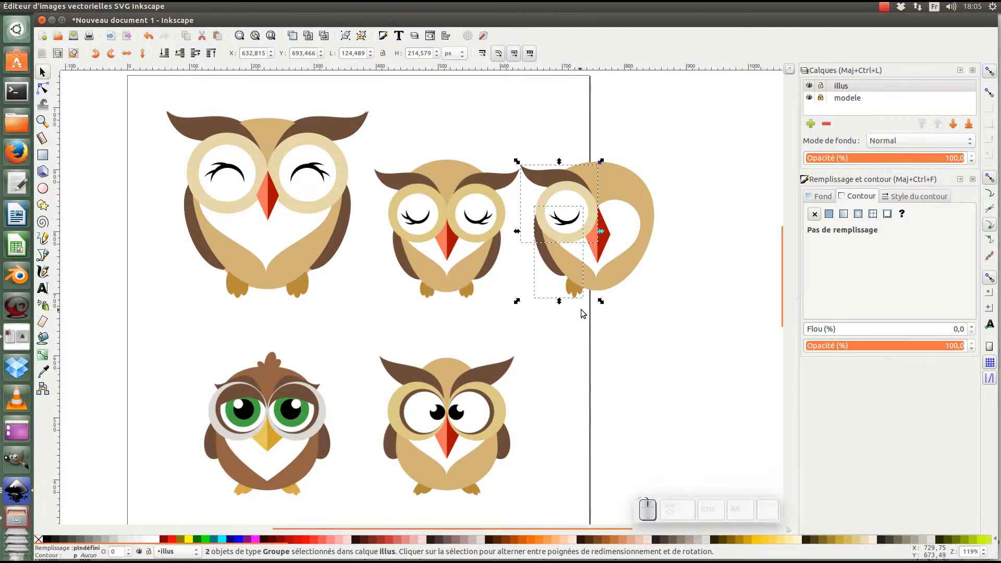
key("h")
mouse_move(567, 213)
left_mouse_down()
mouse_move(664, 214)
mouse_move(625, 203)
left_mouse_up()
left_click(988, 71)
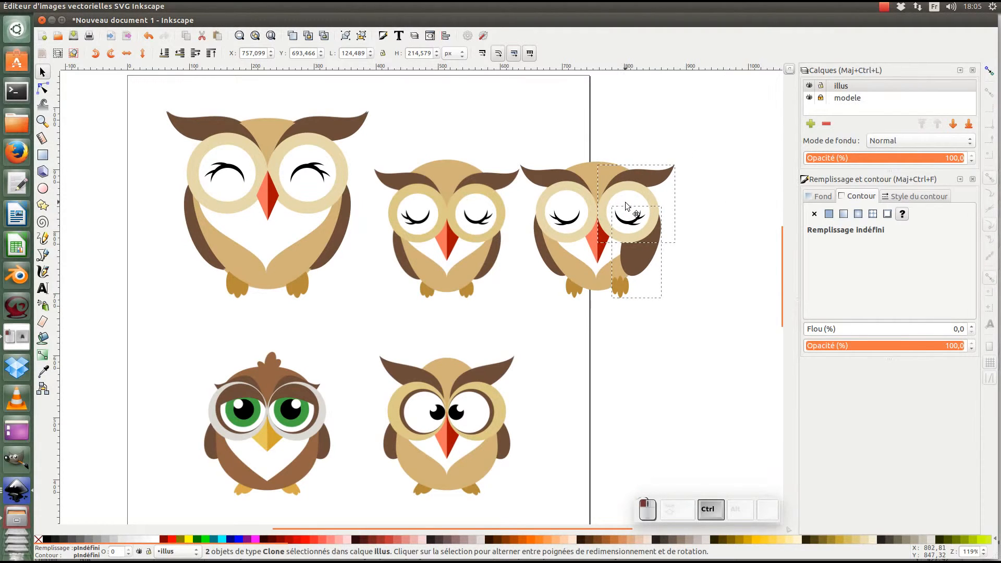
left_click(685, 196)
Step: Select both eye groups together with the small owl's body and open the alignment settings
left_click(646, 198)
left_click(576, 192, "shift")
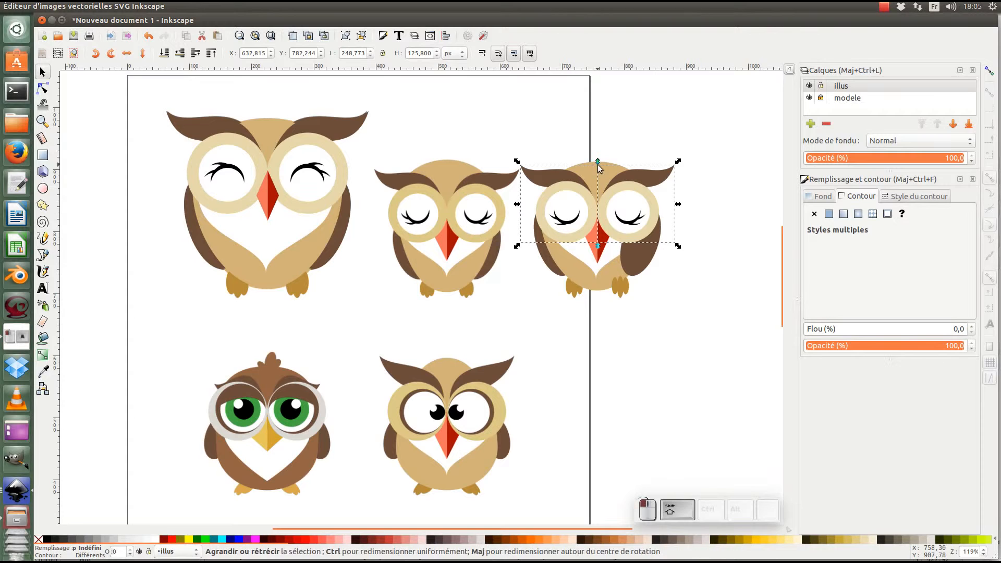
left_click(601, 168, "shift")
key("ctrl+shift+a")
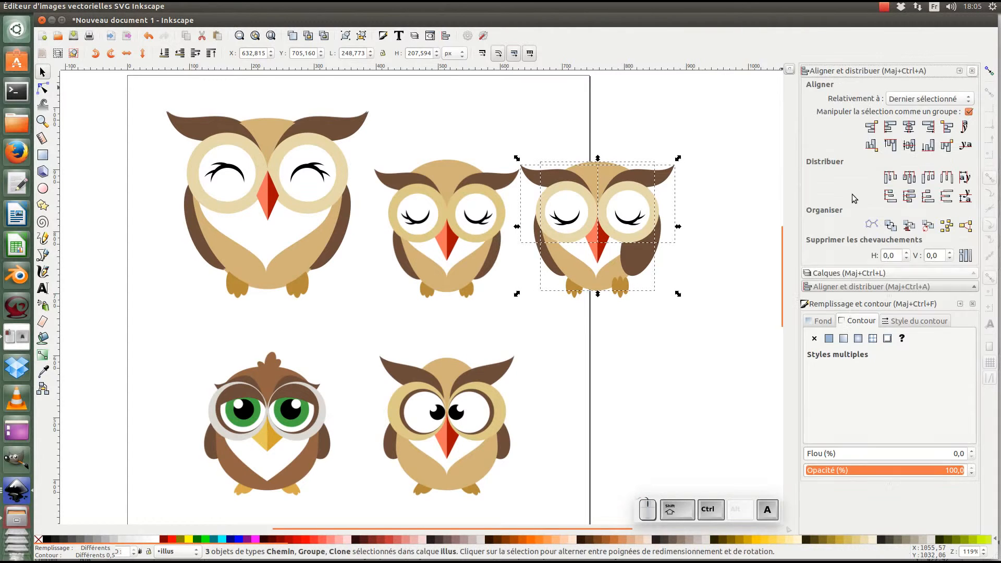
left_click(705, 238)
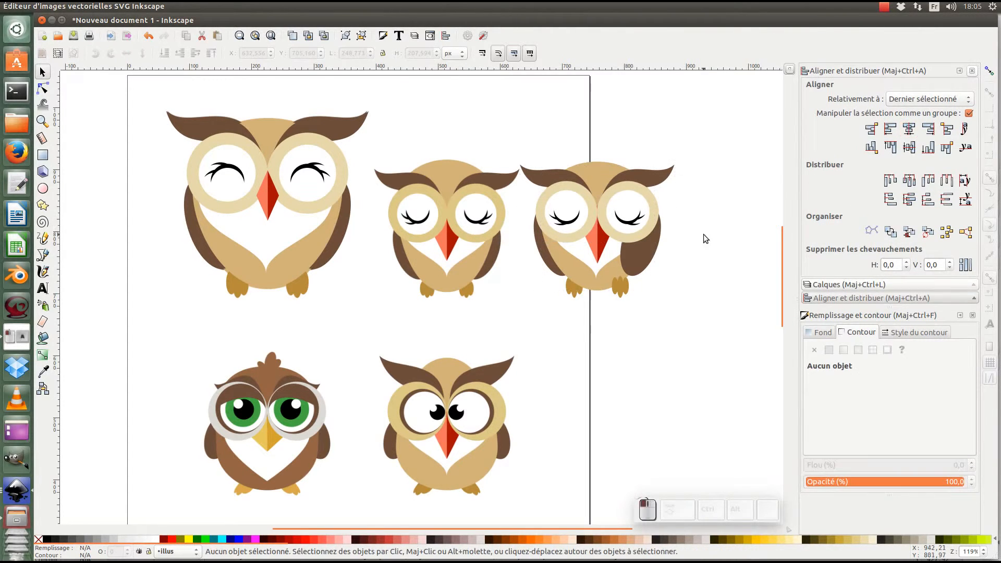
Step: Try to centre the small owl's two wing-and-foot groups horizontally without its body, and undo the alignment
left_click(615, 287)
left_click(569, 293, "shift")
left_click(909, 129)
left_click(771, 237)
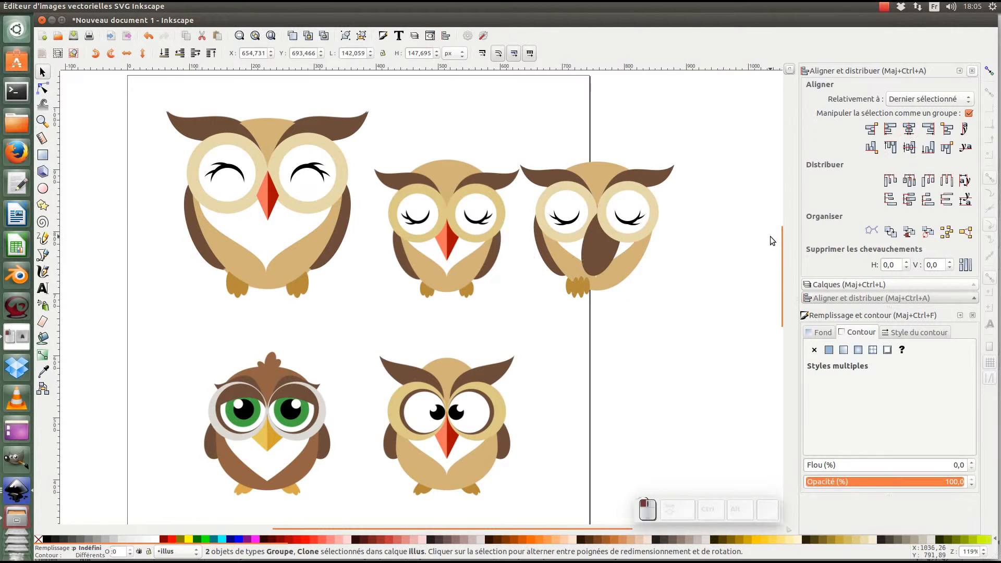
key("ctrl+z")
Step: Select both of the small owl's wing-and-foot groups with its body and centre them horizontally as a group on the body
left_click(628, 274)
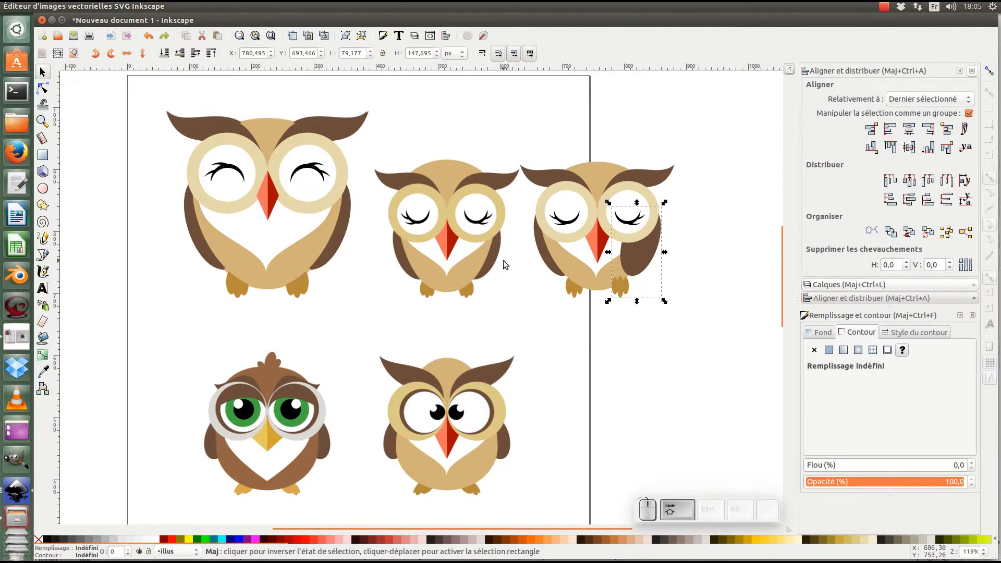
left_click(539, 252, "shift")
left_click(617, 172, "shift")
left_click(908, 129)
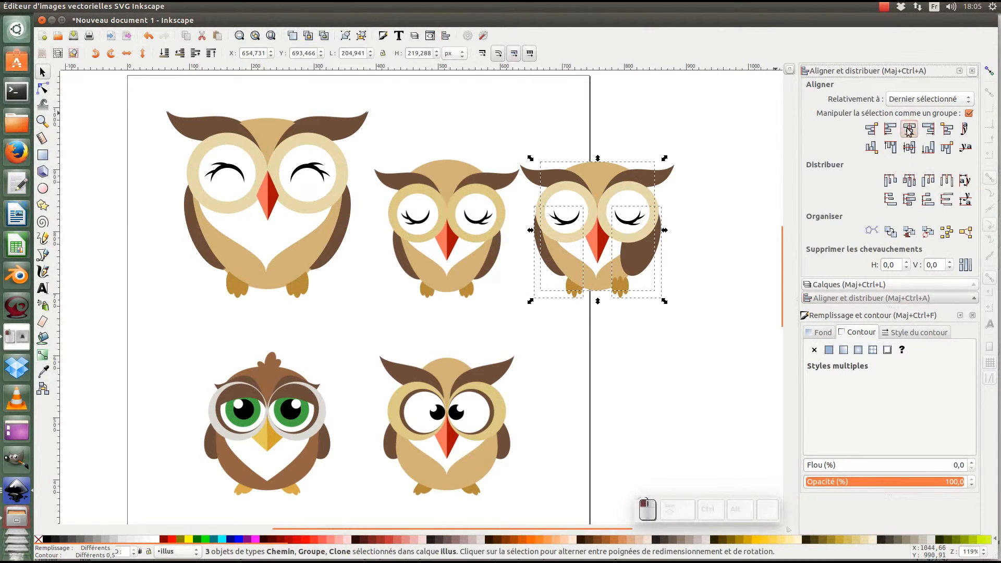
Step: Lower the small owl's right wing-and-foot clone in the stacking order until it sits behind the body
left_click(659, 258)
left_click(648, 263)
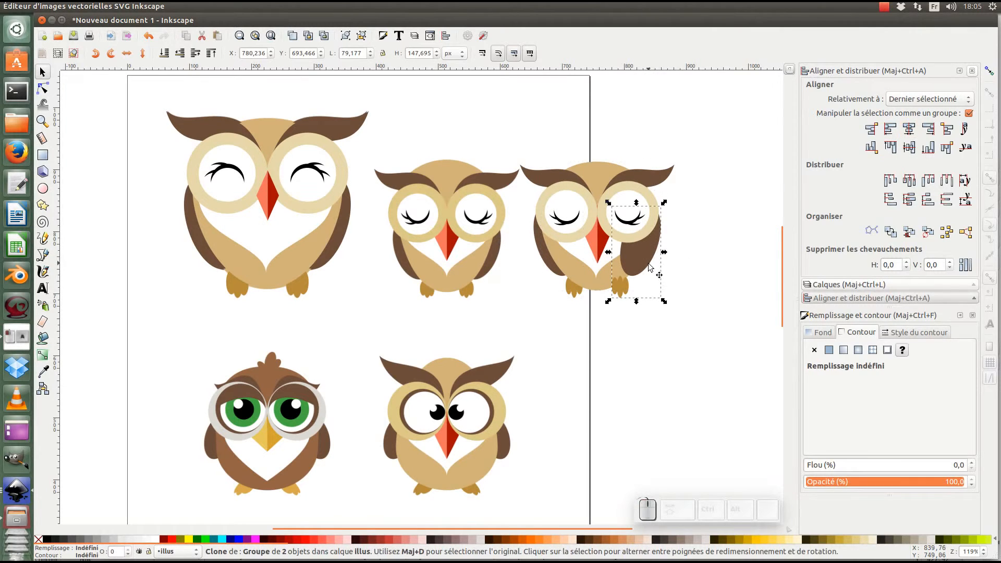
key("Page_Down")
left_click(598, 351)
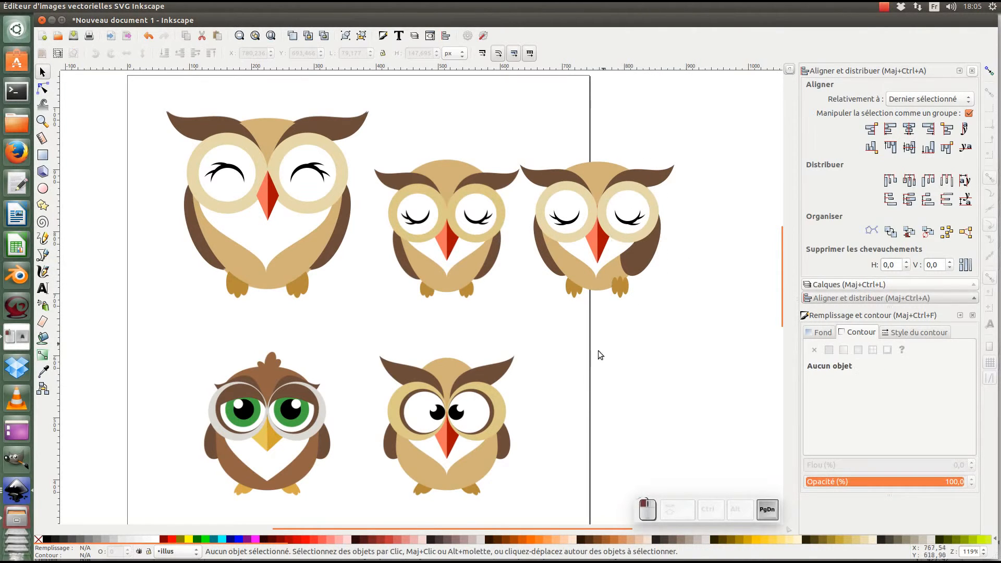
left_click(645, 250)
key("Page_Down")
left_click(631, 379)
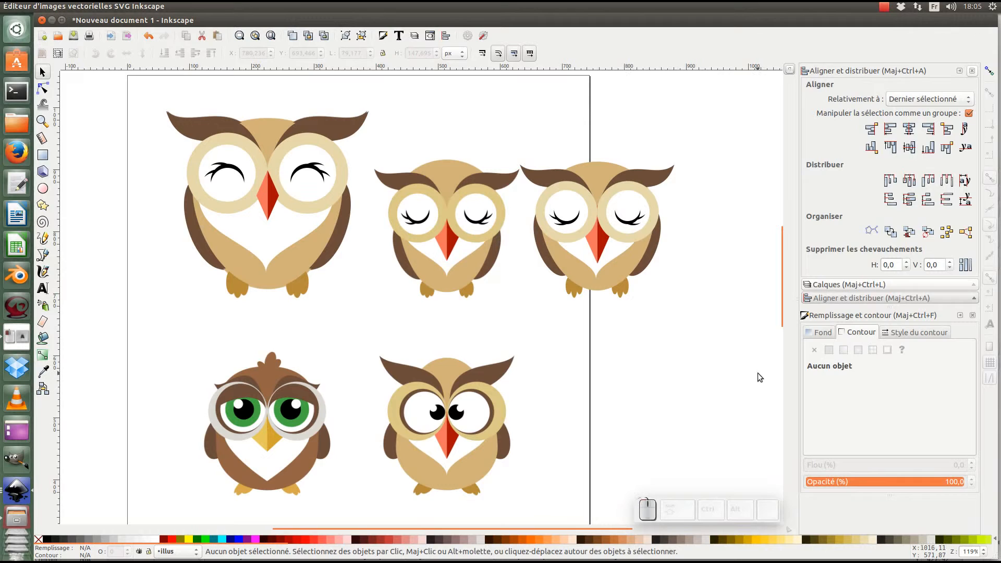
Step: Save the drawing in the Bureau folder as HIBOU2.svg
key("5")
key("ctrl+s")
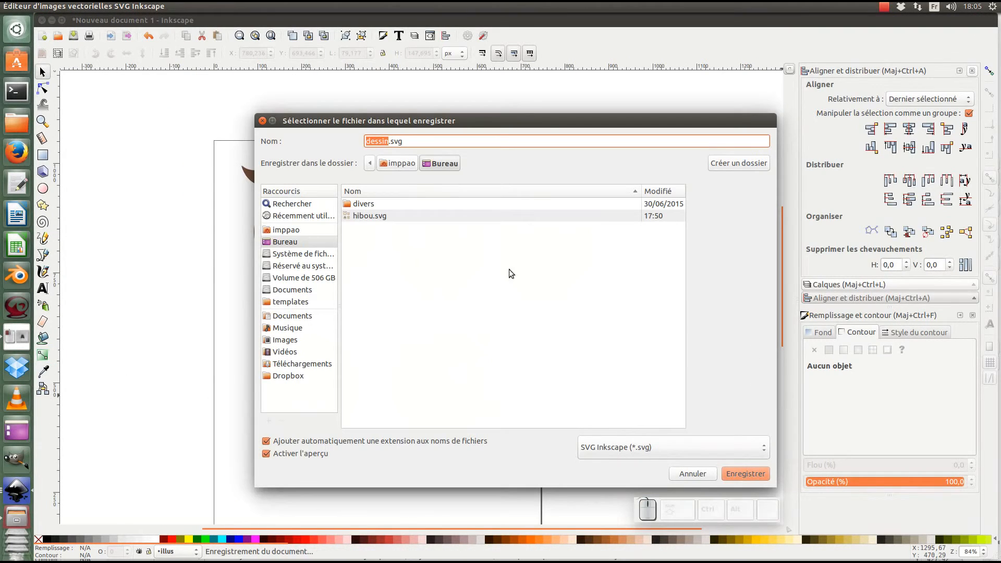
type("HIBOU")
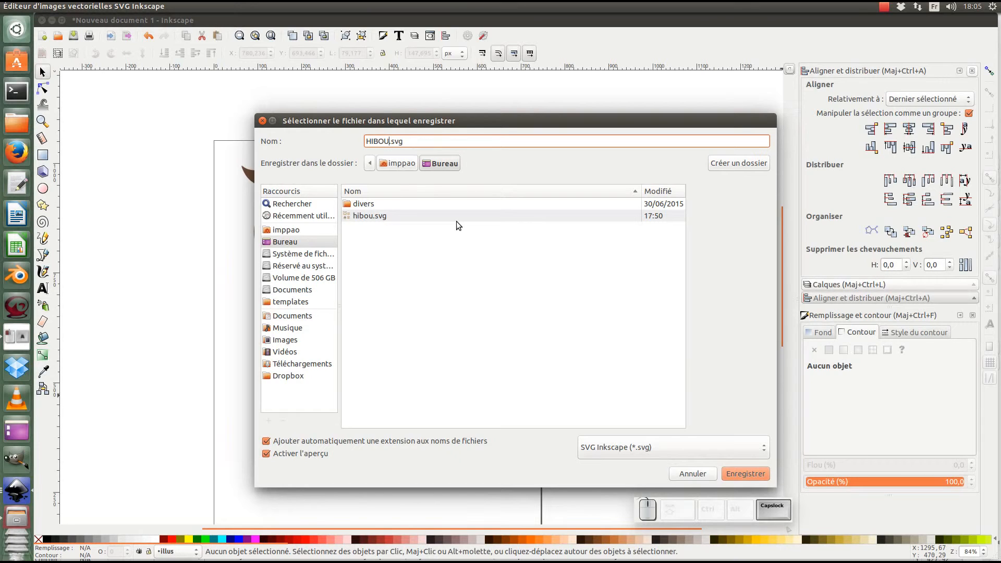
type("2")
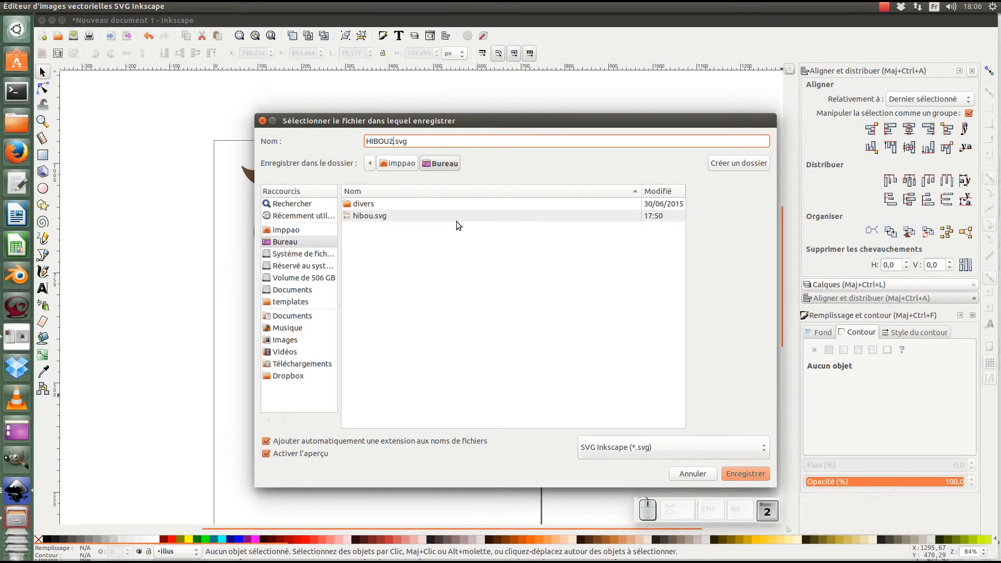
left_click(748, 476)
Step: Select all parts of the finished small owl and move it over its reference beside the large owl on the page
left_click_drag(580, 247, 602, 186)
left_click_drag(642, 121, 500, 250)
left_click_drag(555, 205, 446, 205)
left_click_drag(545, 271, 519, 281)
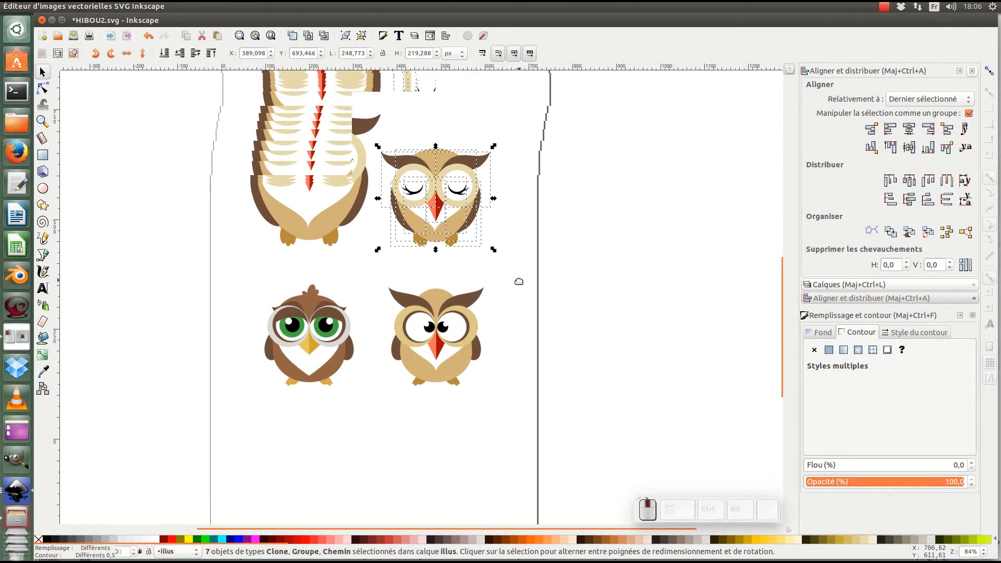
left_click(520, 273)
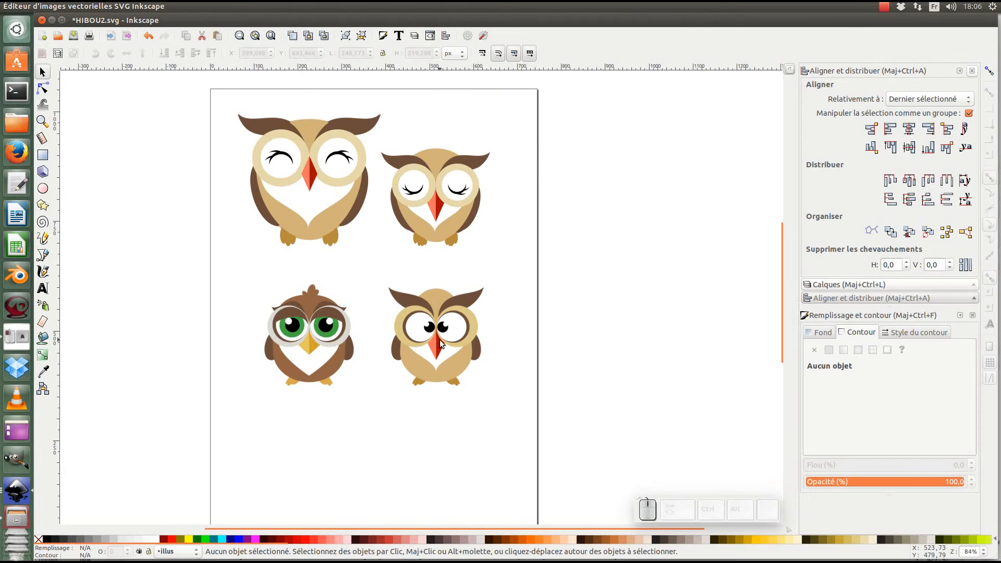
scroll(393, 340, "up", 3)
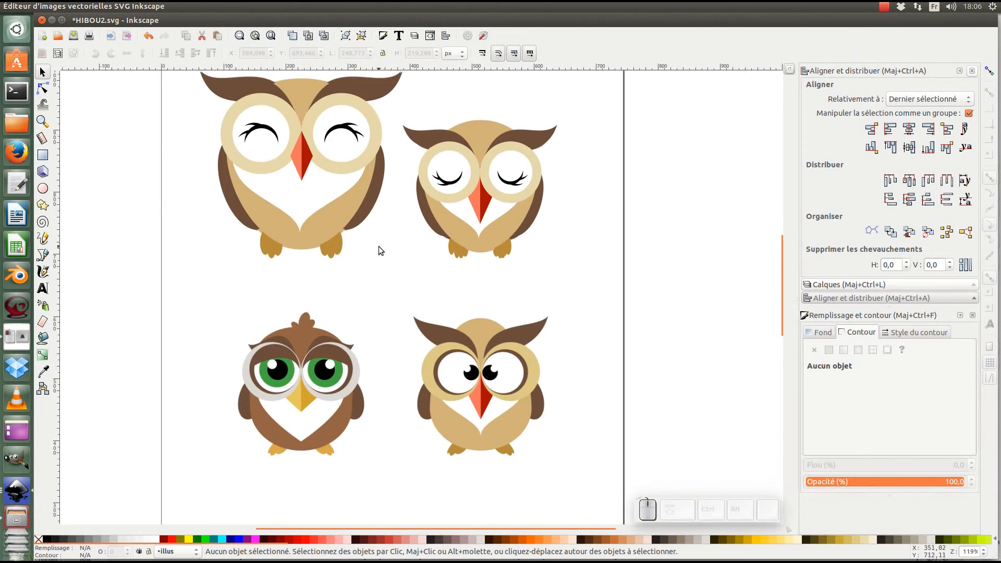
left_click(884, 9)
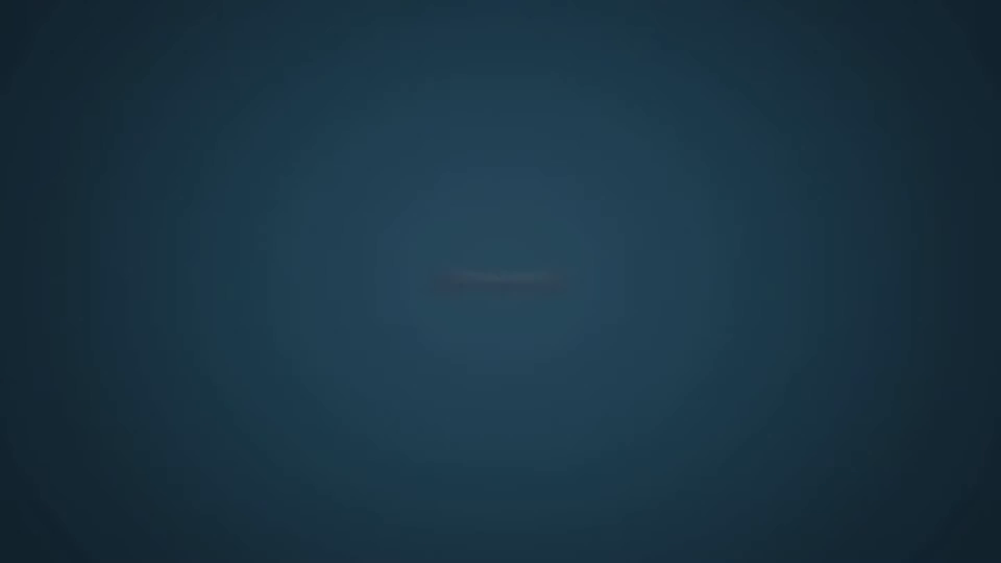